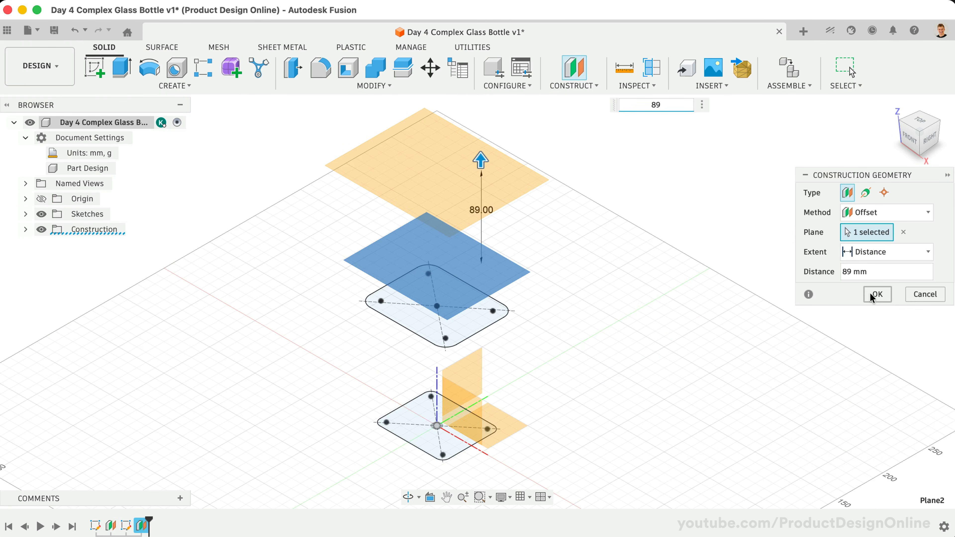
# Create a construction plane offset 89 mm from the upper construction plane
pyautogui.click(870, 293)
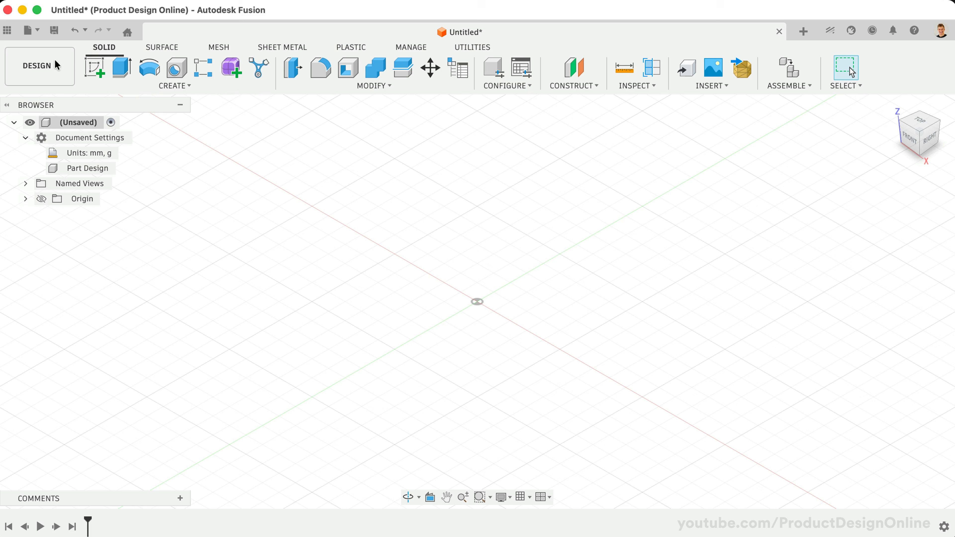
# Save the new design as "Day 4 Complex Glass Bottle" in the First 15 Days folder
pyautogui.click(54, 31)
pyautogui.write('Day 4 Complex Glass Bottle')
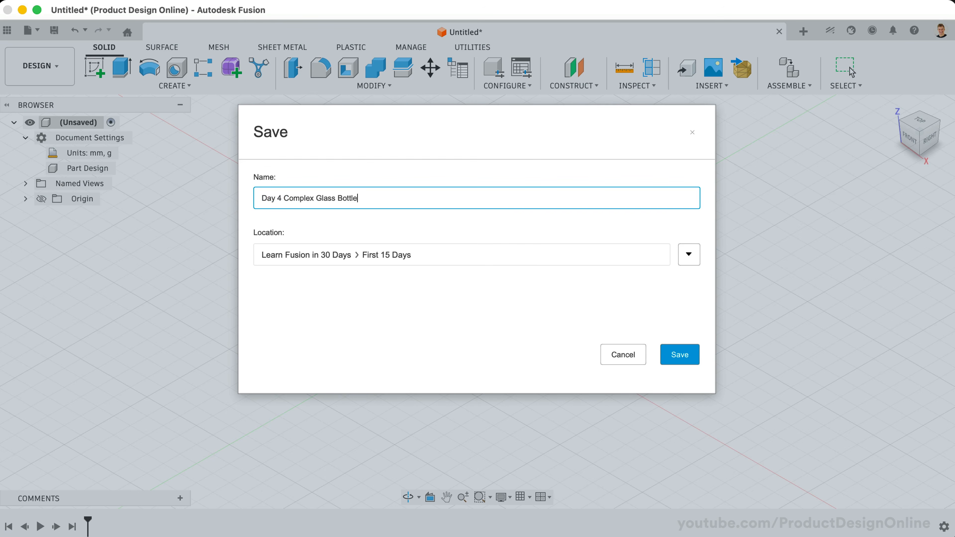
pyautogui.press('Return')
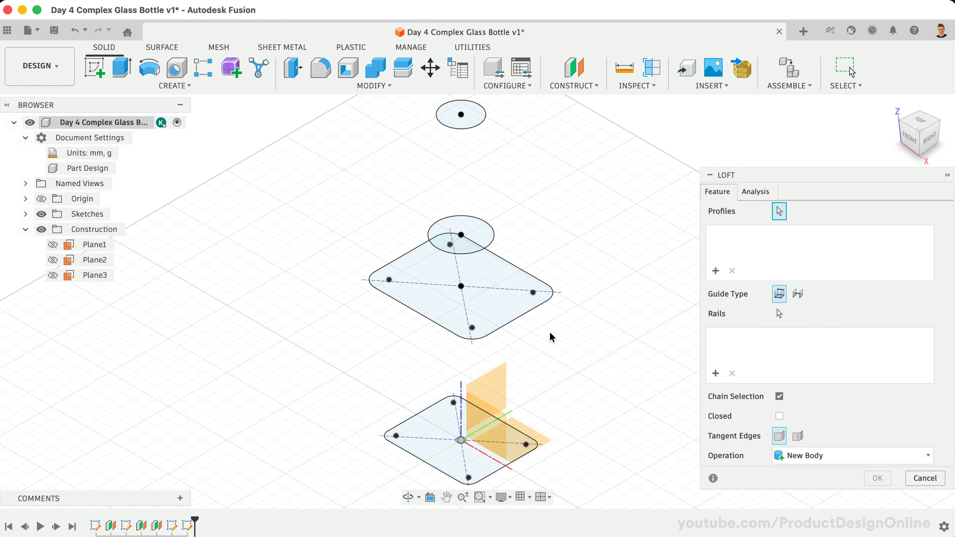
# Loft through the two rounded rectangles and the two circles from base to top, using the neck's side curves as guide rails
pyautogui.click(432, 433)
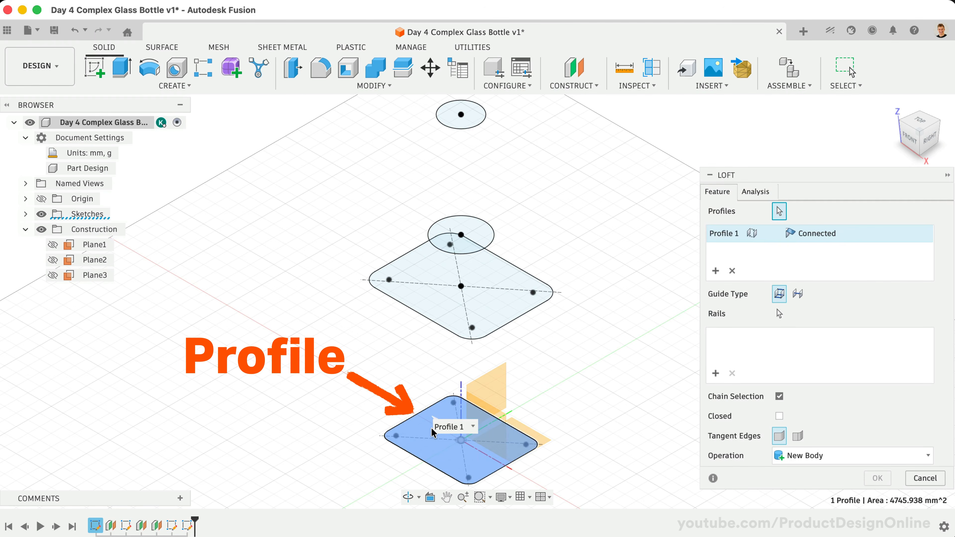
pyautogui.click(430, 289)
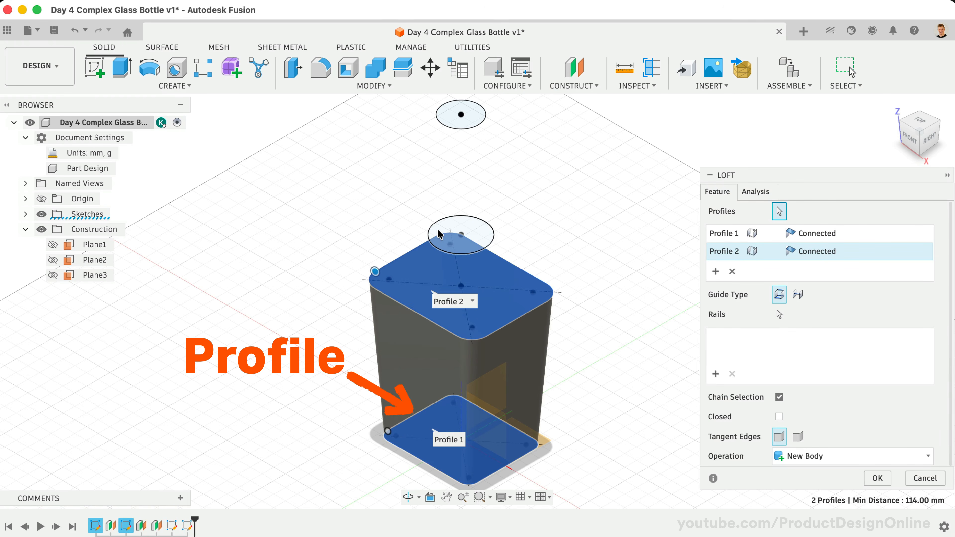
pyautogui.click(444, 231)
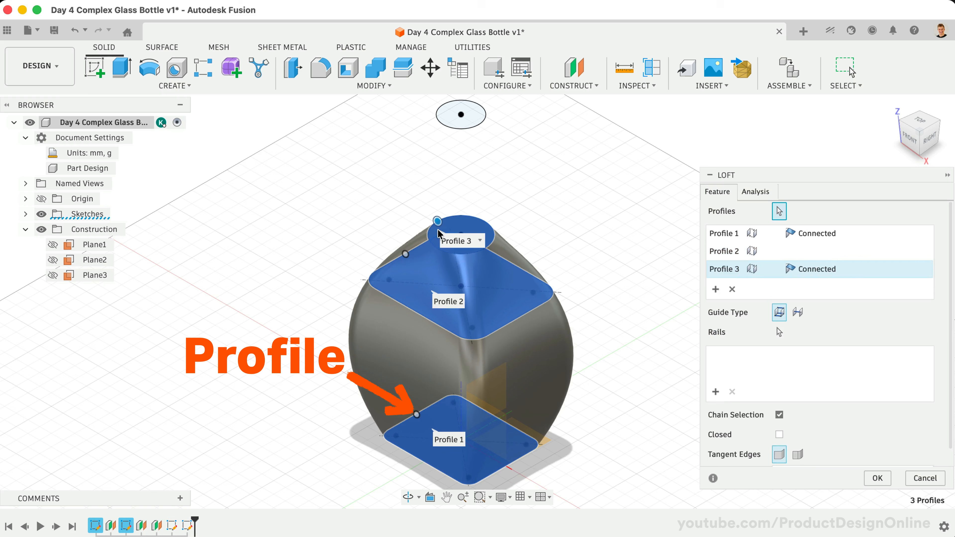
pyautogui.click(447, 120)
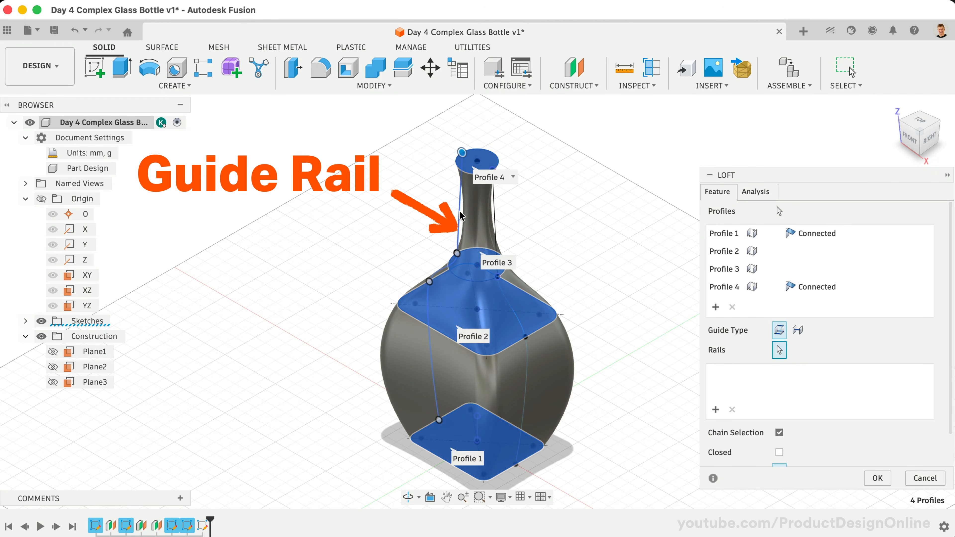
pyautogui.click(460, 216)
pyautogui.click(492, 210)
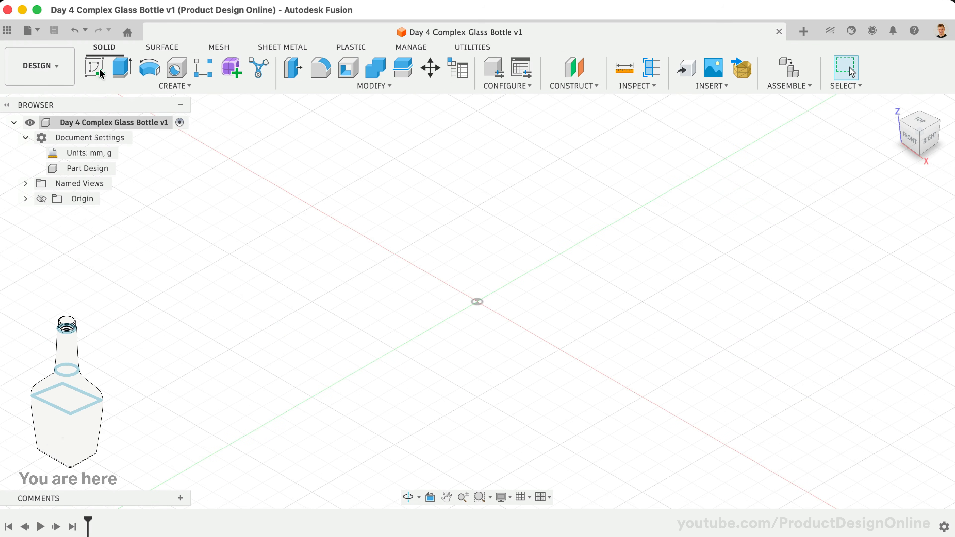
# Sketch a center rectangle on the XY plane at the origin, 76 mm wide and 63 mm high
pyautogui.click(93, 74)
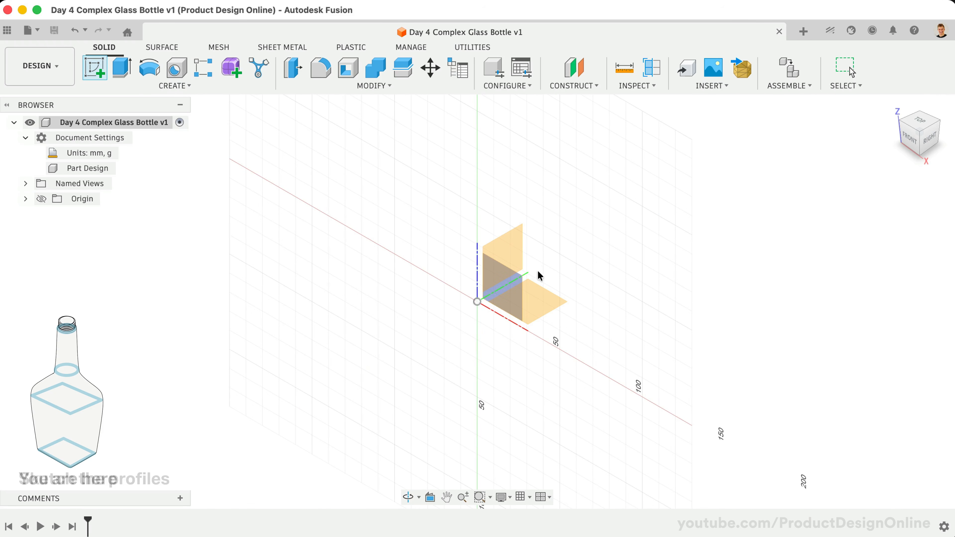
pyautogui.click(535, 297)
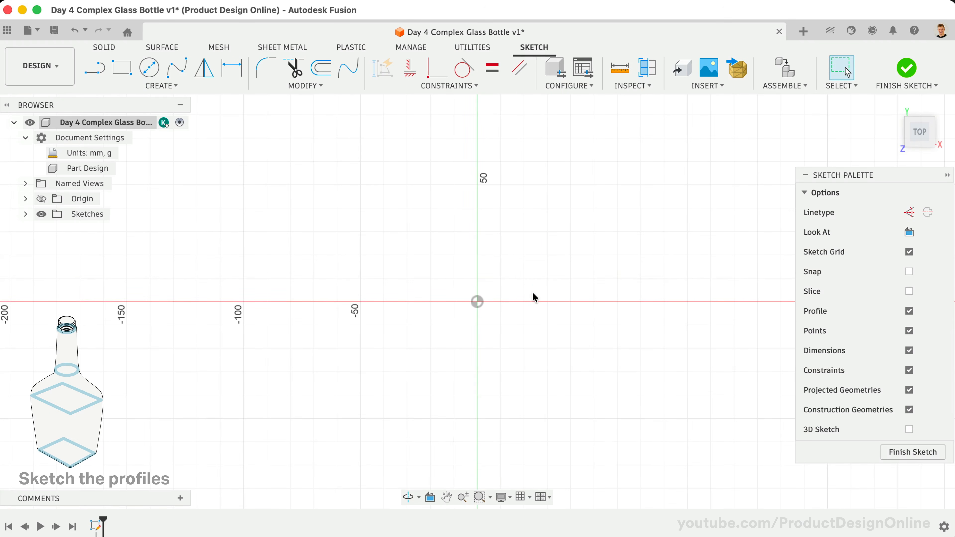
pyautogui.press('r')
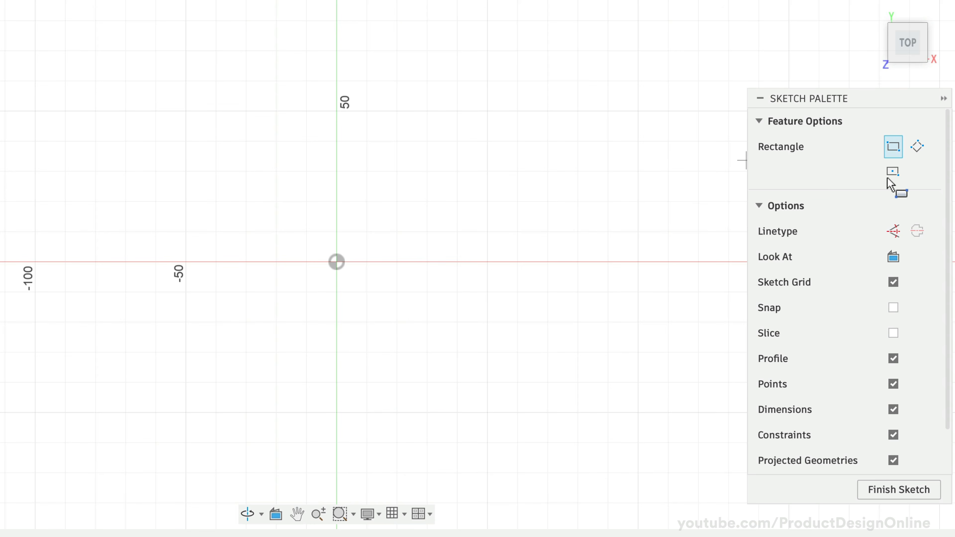
pyautogui.click(892, 174)
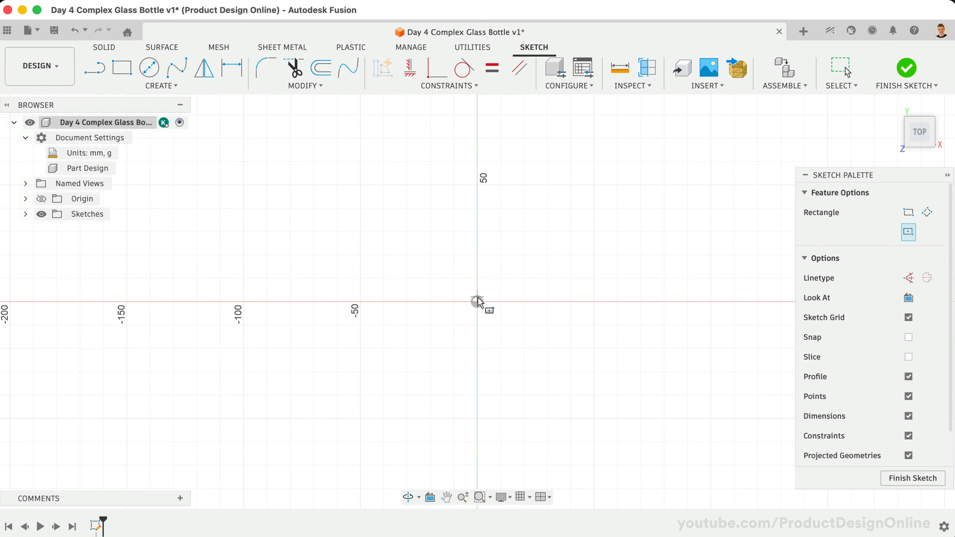
pyautogui.click(477, 301)
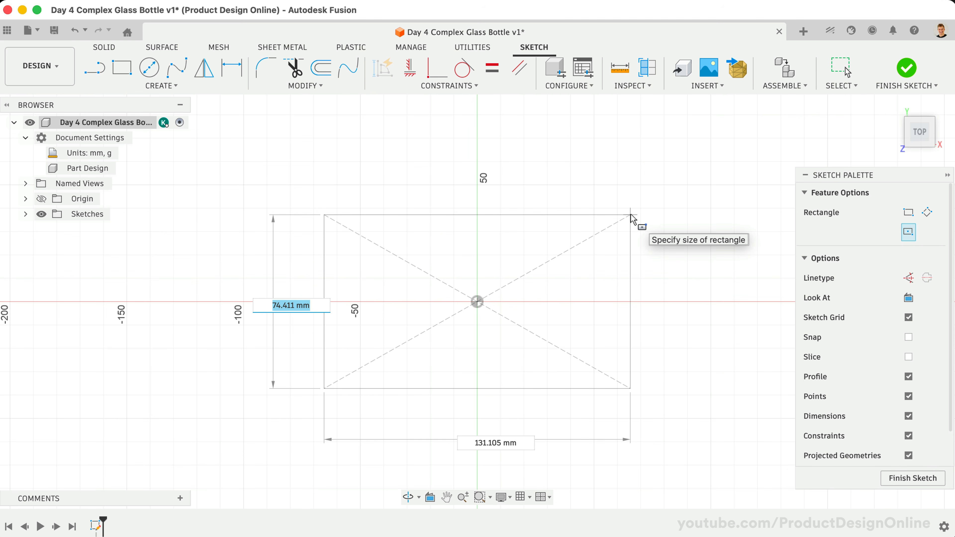
pyautogui.write('63')
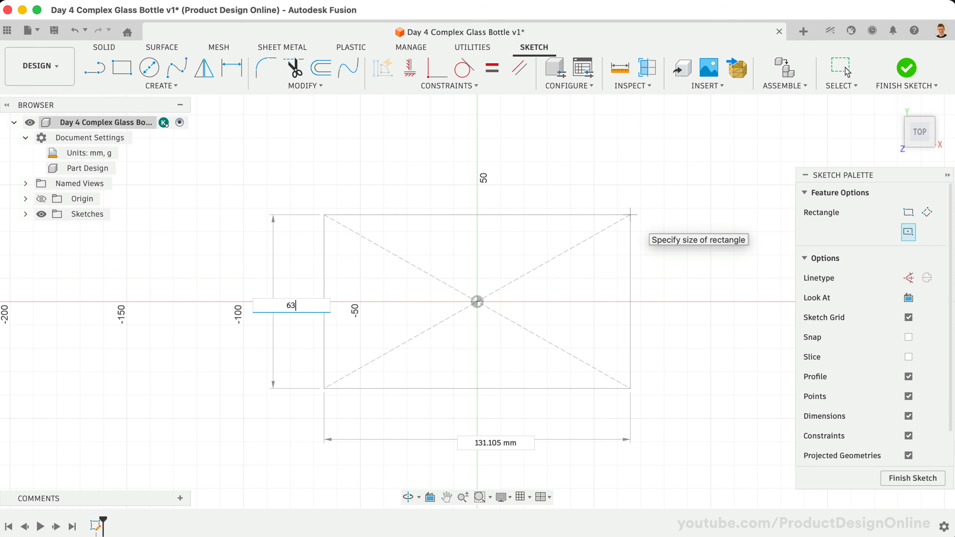
pyautogui.press('Tab')
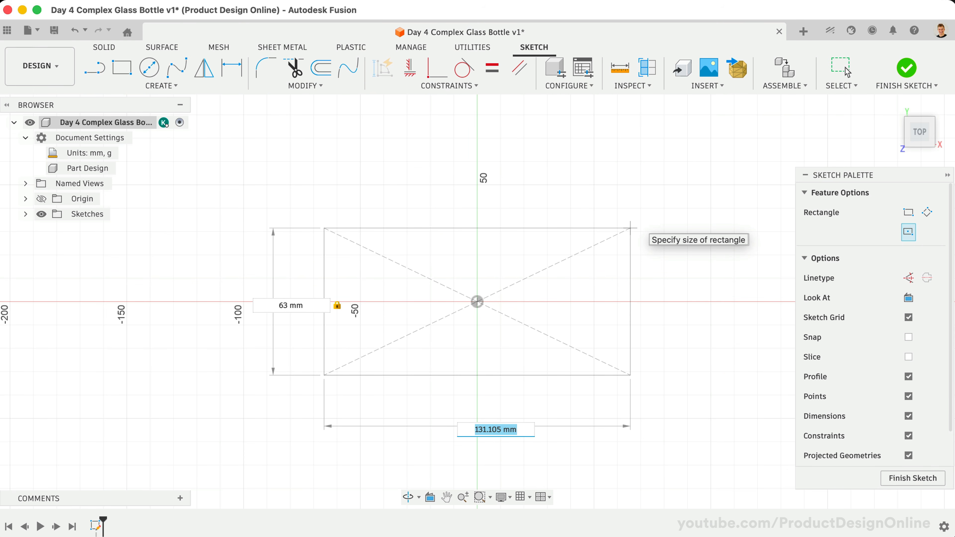
pyautogui.write('76')
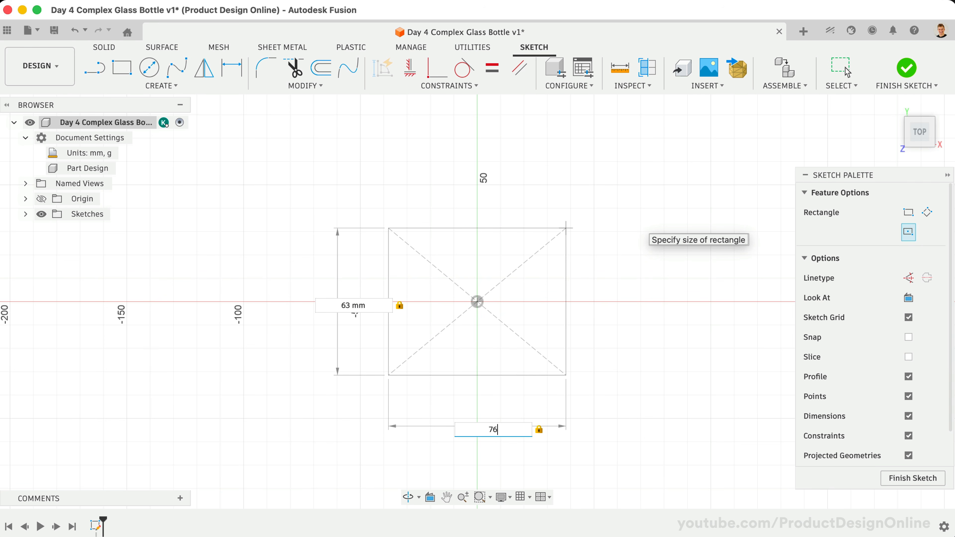
pyautogui.click(600, 221)
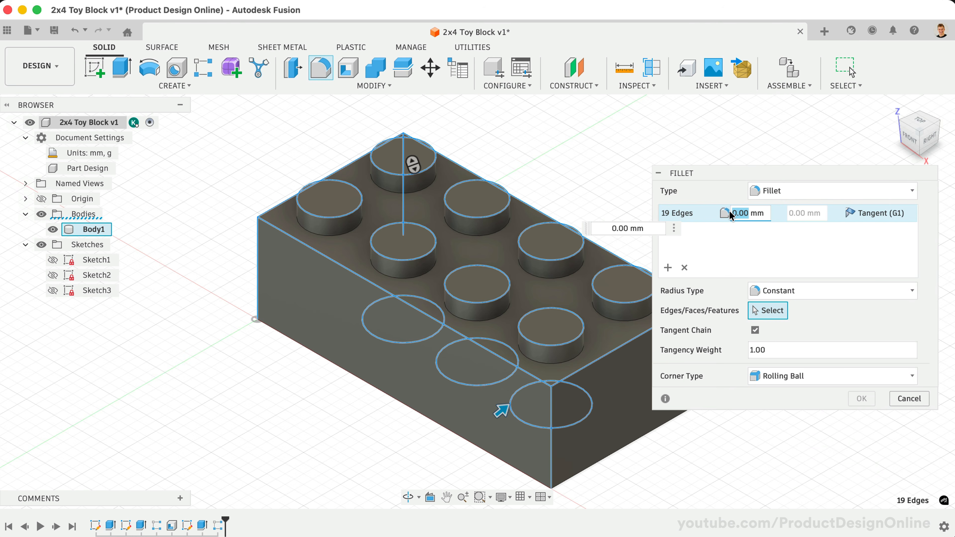
# Set the fillet radius for the toy block's selected edges to 0.2 mm
pyautogui.write('0.2')
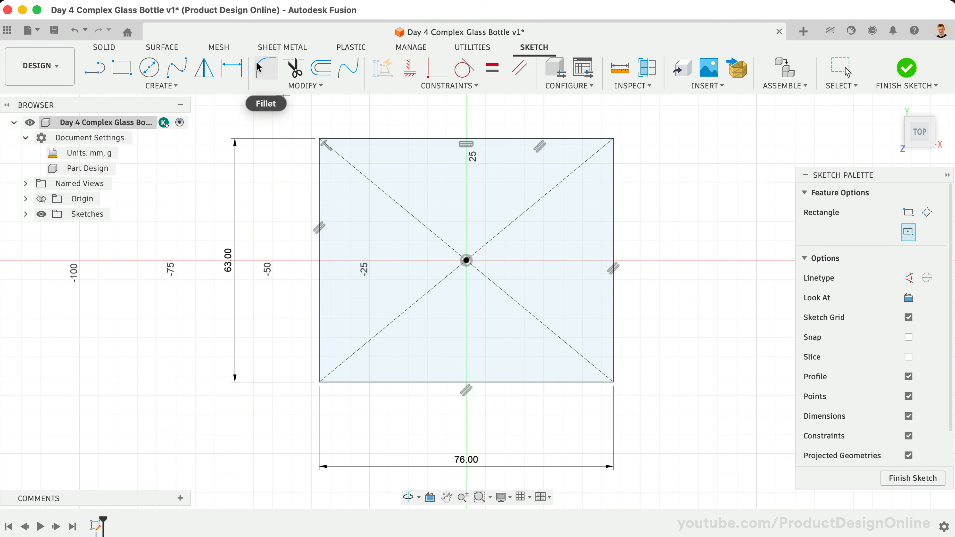
# Fillet all four corners of the rectangle with a 7 mm radius
pyautogui.click(264, 70)
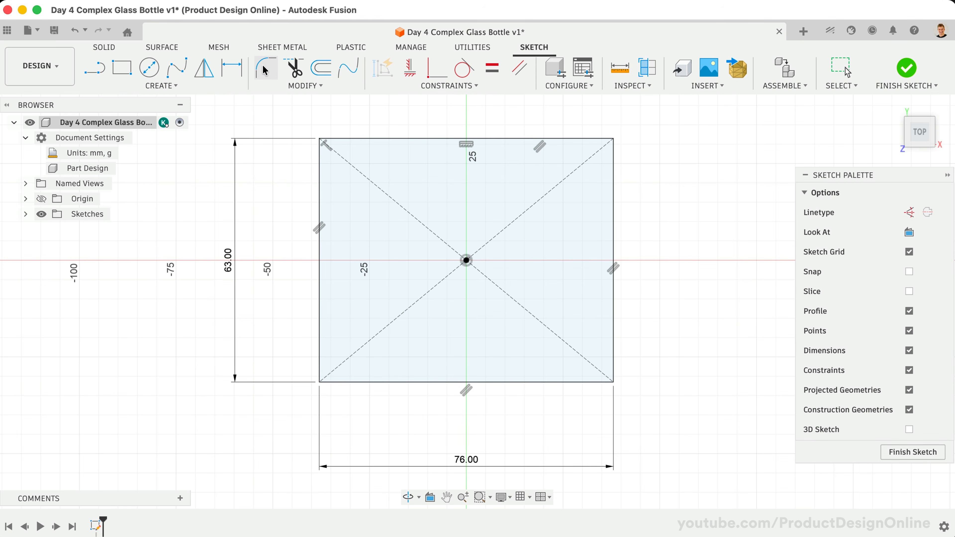
pyautogui.click(357, 139)
pyautogui.click(320, 170)
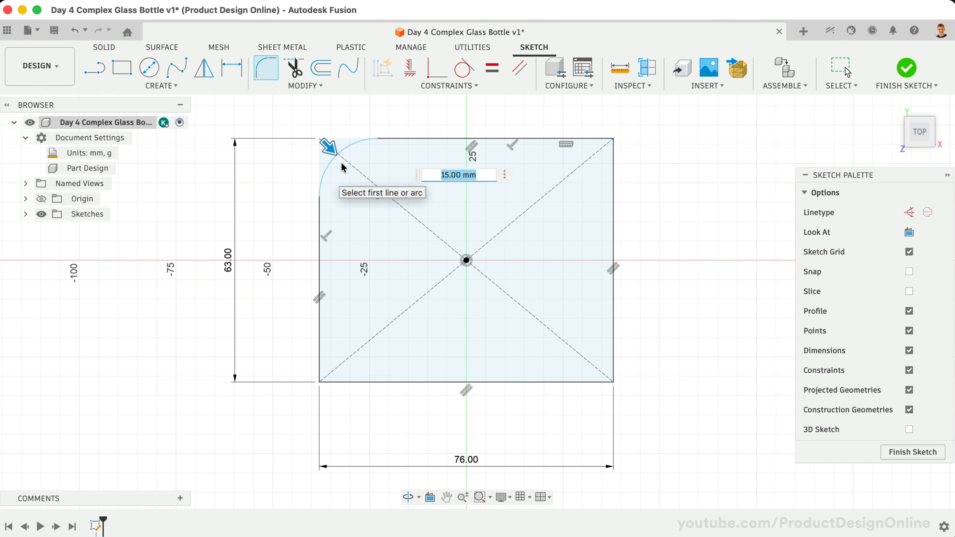
pyautogui.click(549, 139)
pyautogui.click(614, 233)
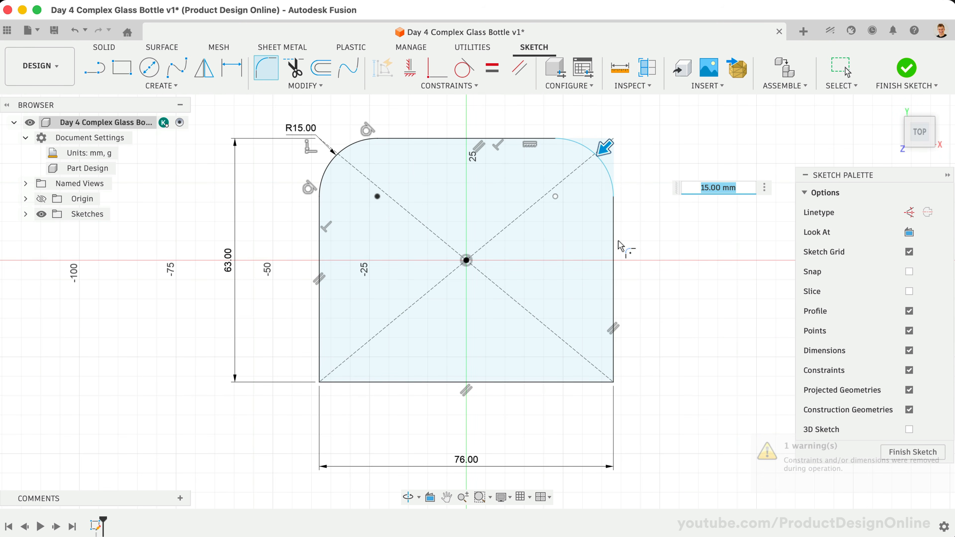
pyautogui.click(613, 350)
pyautogui.click(582, 383)
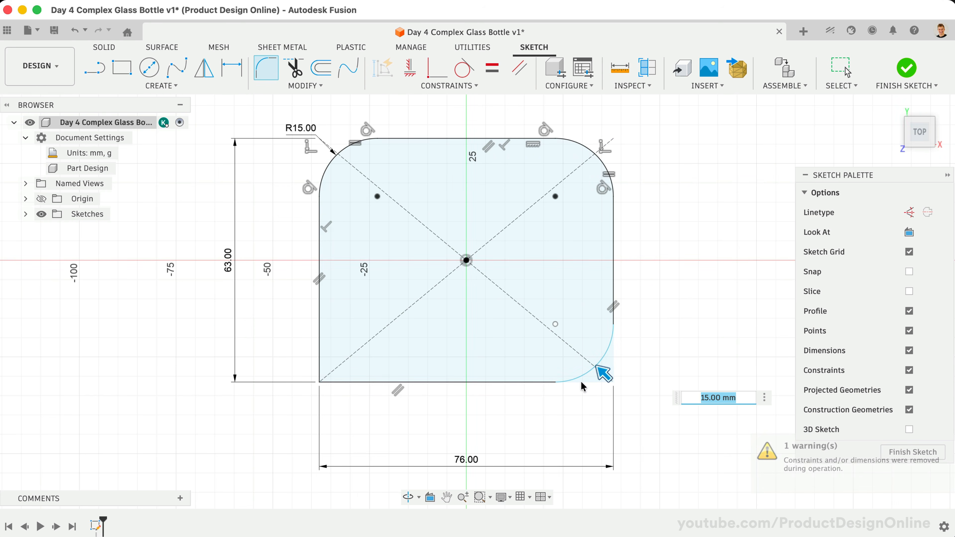
pyautogui.click(377, 383)
pyautogui.click(320, 355)
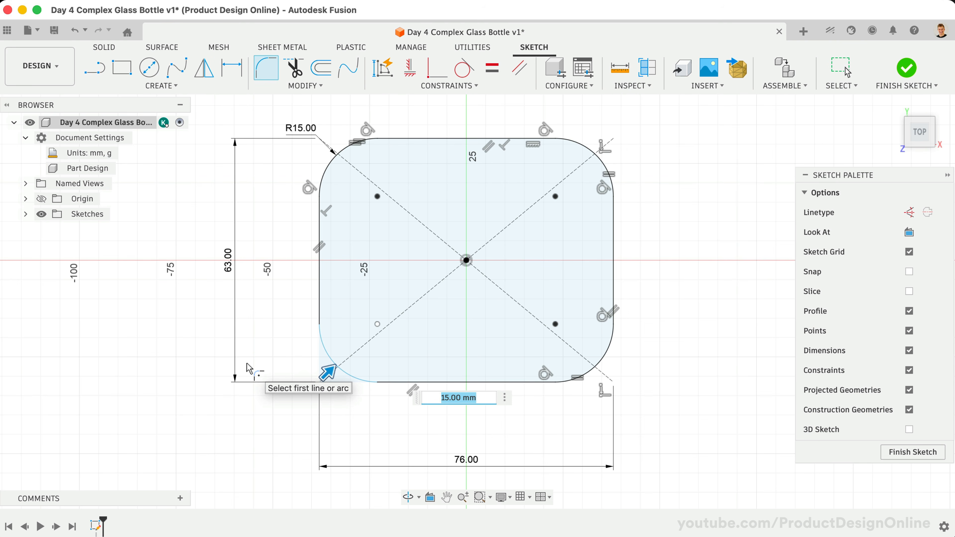
pyautogui.write('7')
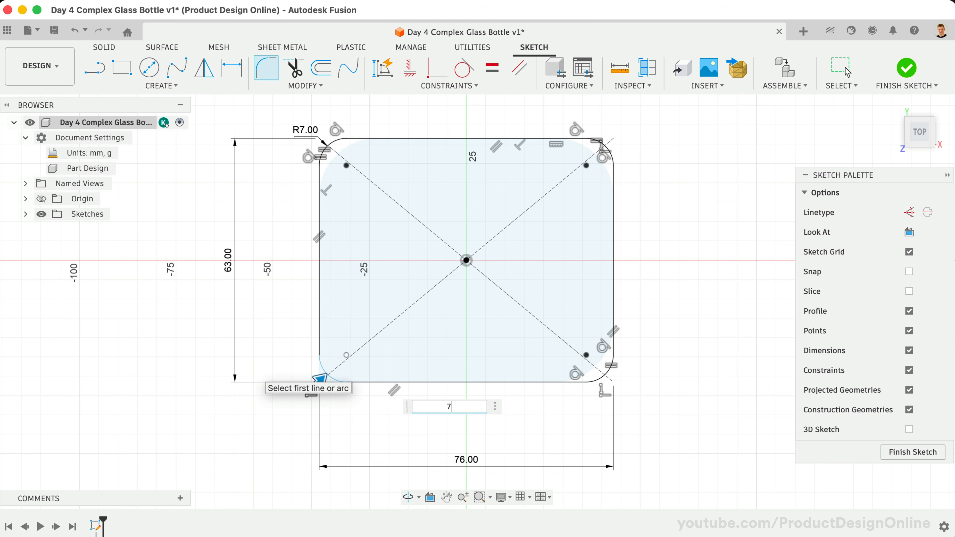
pyautogui.click(847, 71)
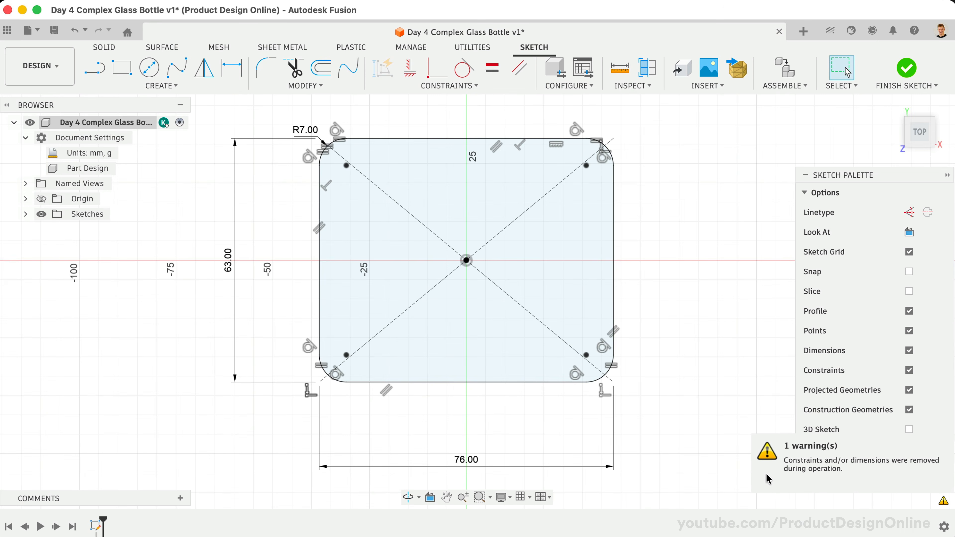
# View the details of the sketch warning and finish the base profile sketch
pyautogui.click(768, 479)
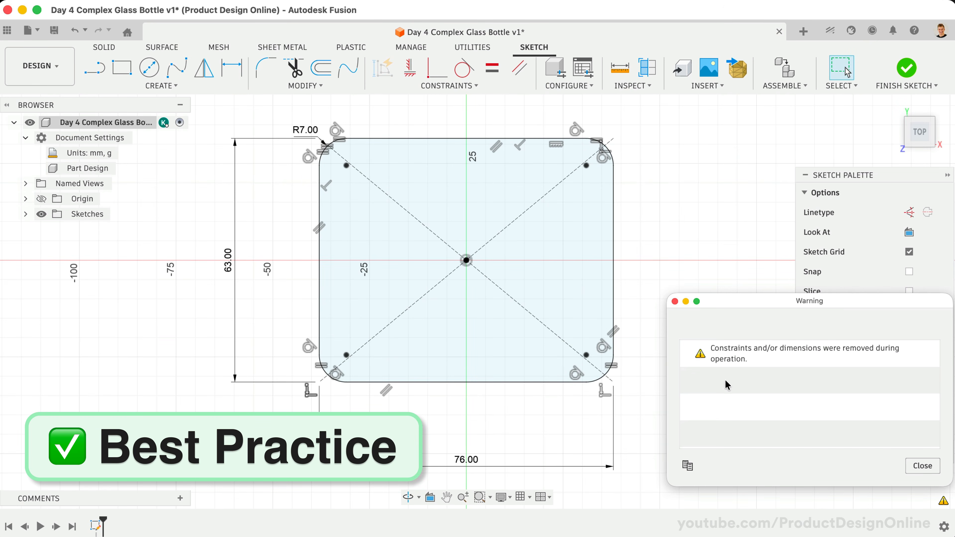
pyautogui.click(707, 364)
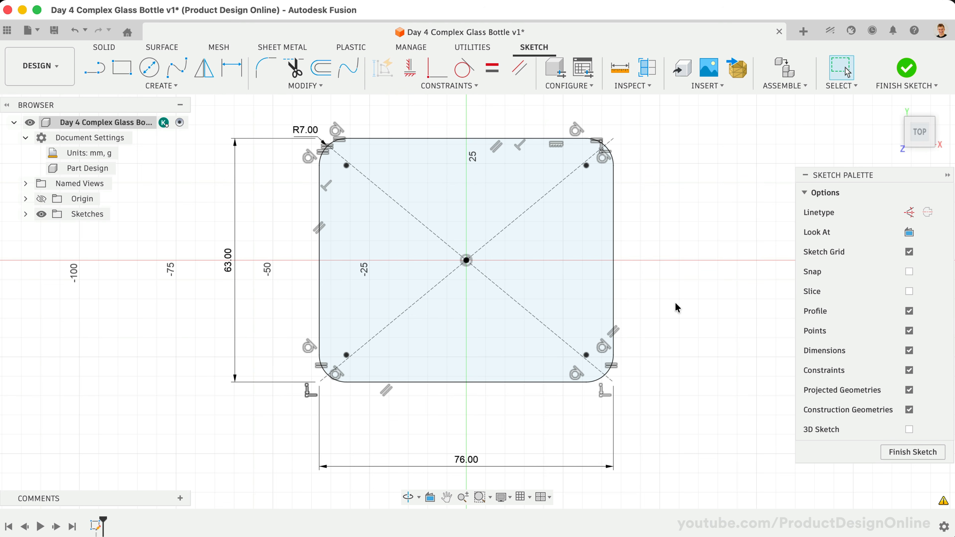
pyautogui.click(901, 72)
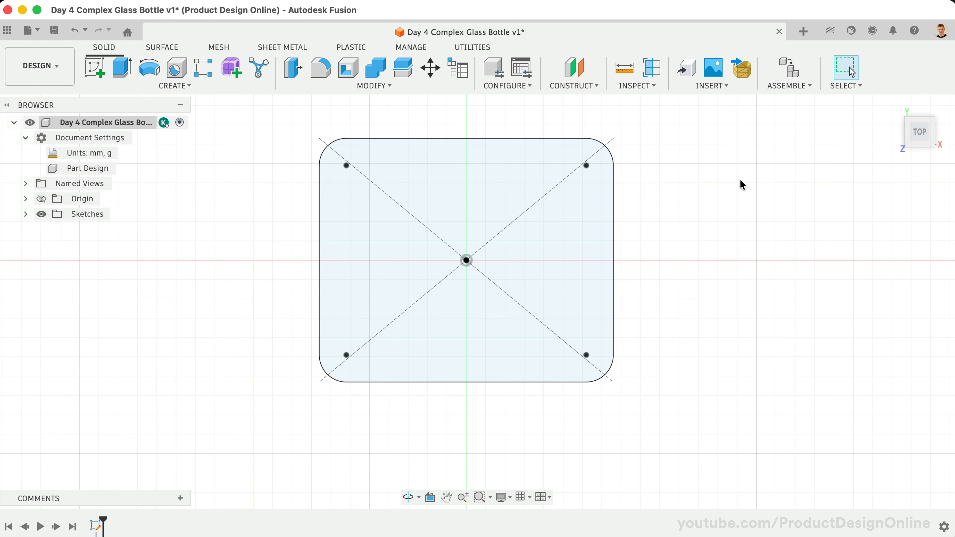
# Switch to the isometric home view and create a construction plane offset 114 mm above the XY plane
pyautogui.click(590, 86)
pyautogui.click(892, 104)
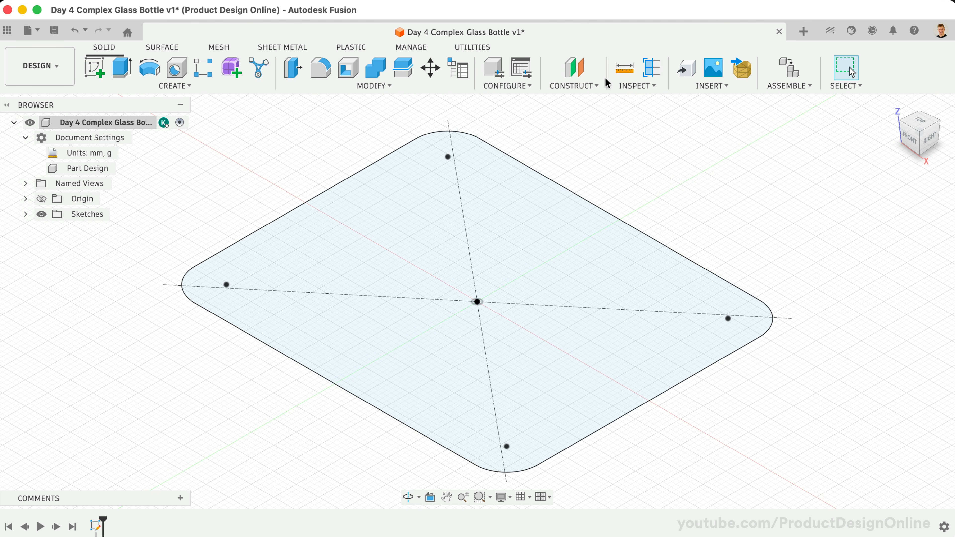
pyautogui.click(574, 67)
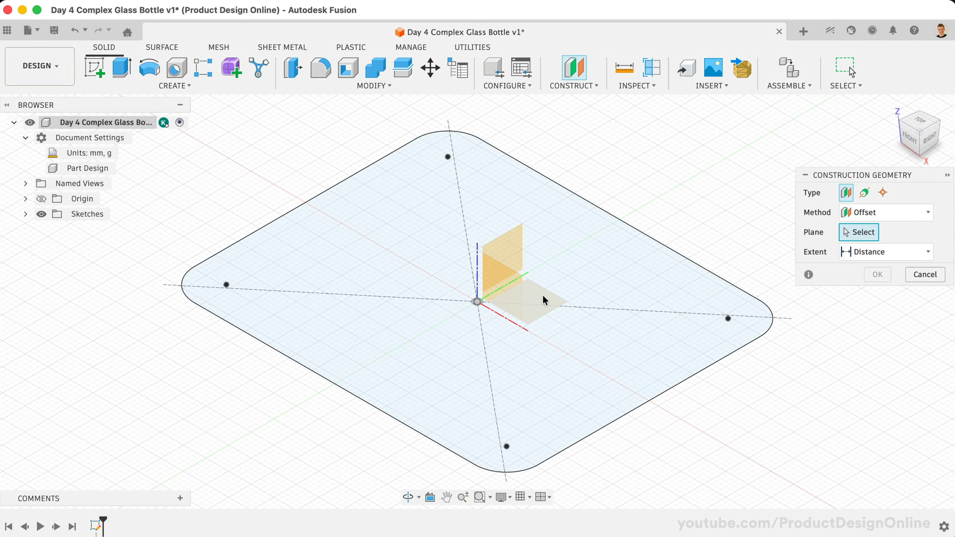
pyautogui.click(540, 301)
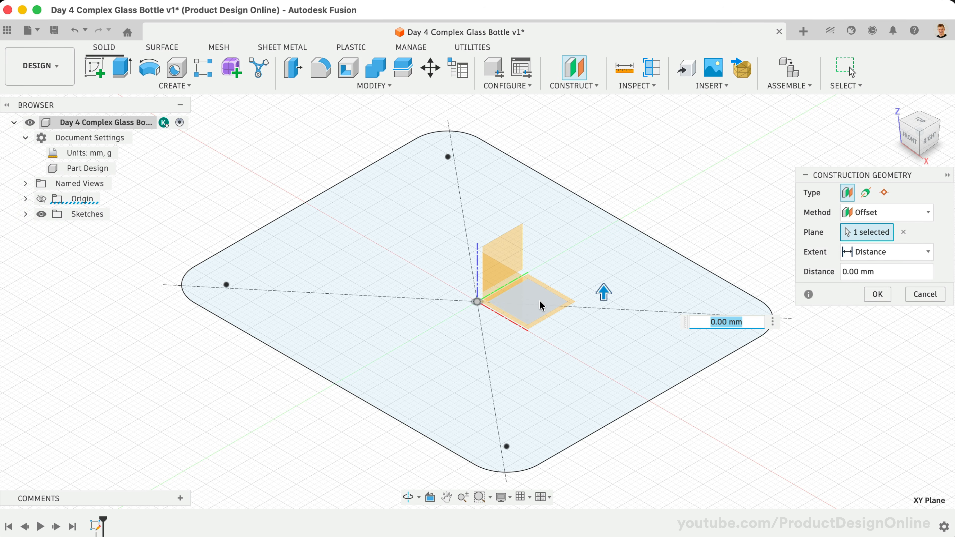
pyautogui.write('114')
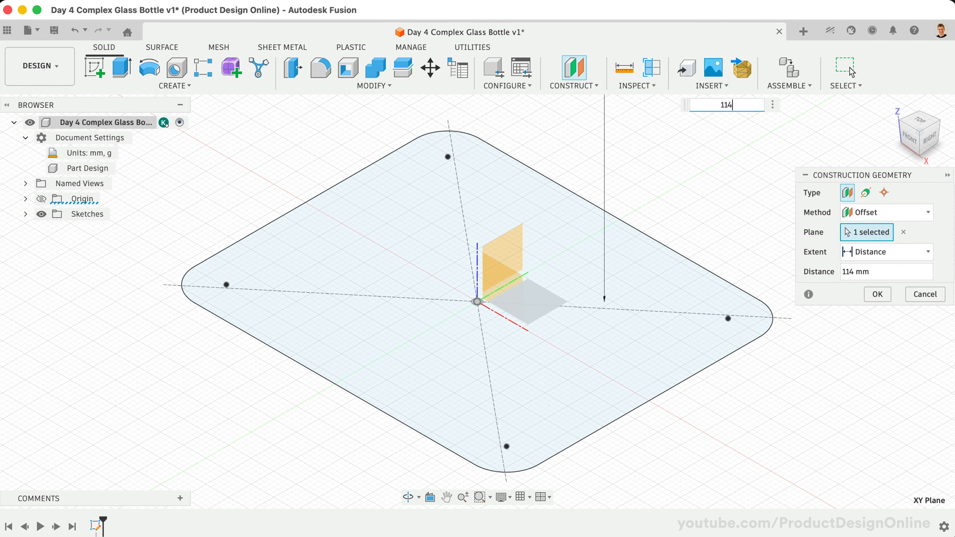
pyautogui.click(869, 295)
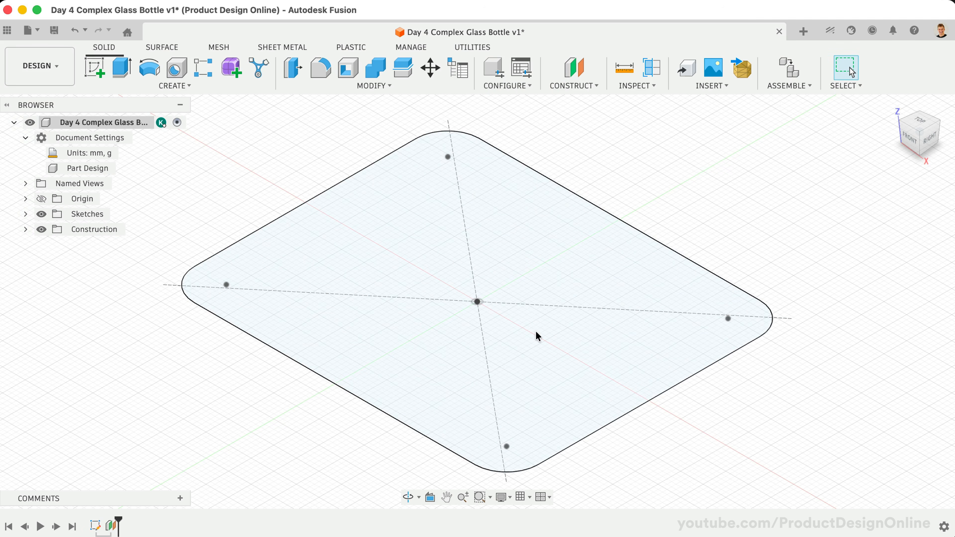
pyautogui.scroll(-10, 536, 331)
pyautogui.scroll(4, 536, 331)
pyautogui.scroll(-1, 535, 331)
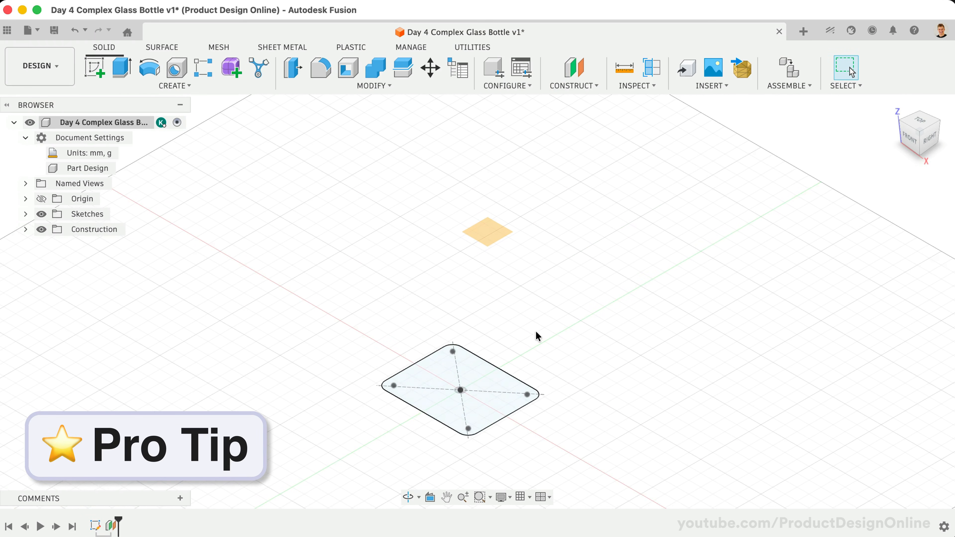
pyautogui.scroll(5, 460, 375)
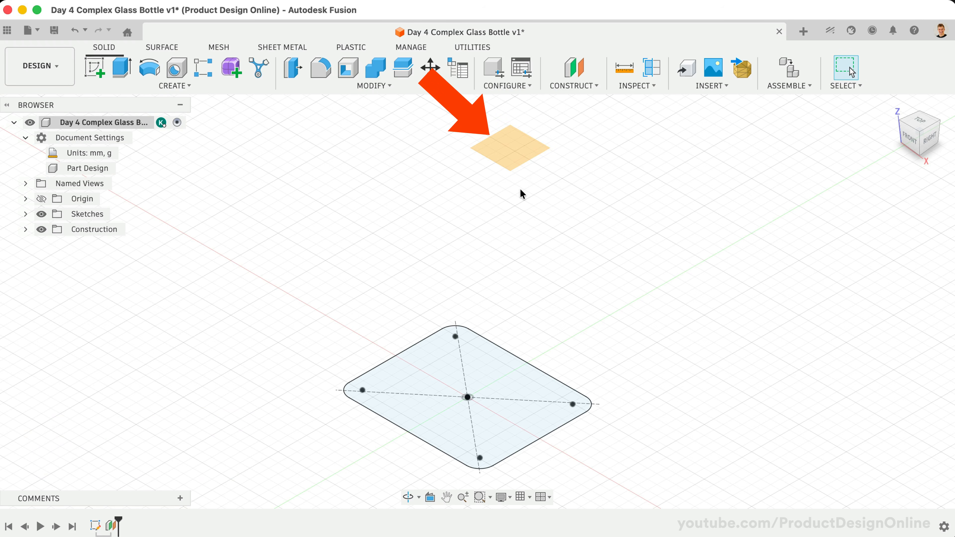
# Enlarge the offset construction plane by extending its corners and edges beyond the base profile's outline
pyautogui.moveTo(510, 171); pyautogui.dragTo(590, 285)
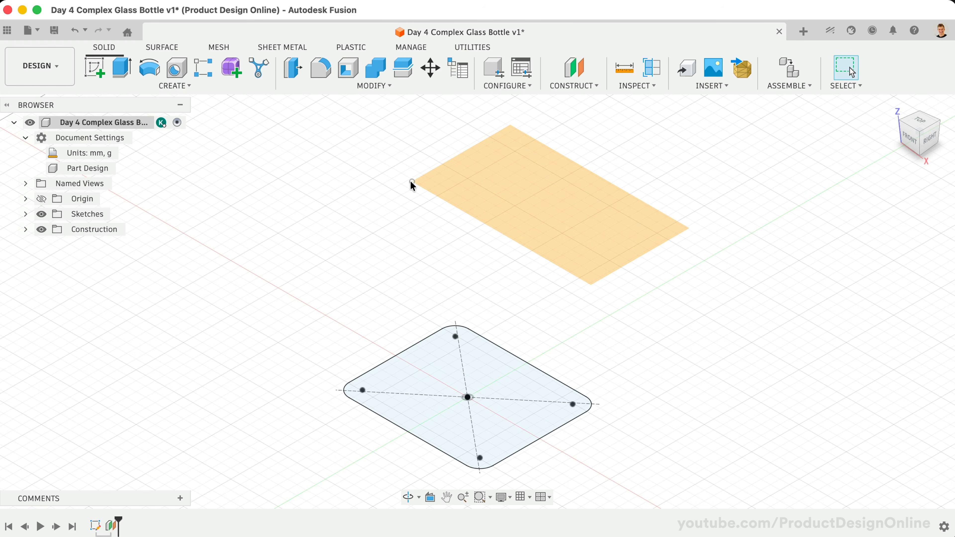
pyautogui.moveTo(410, 180); pyautogui.dragTo(289, 173)
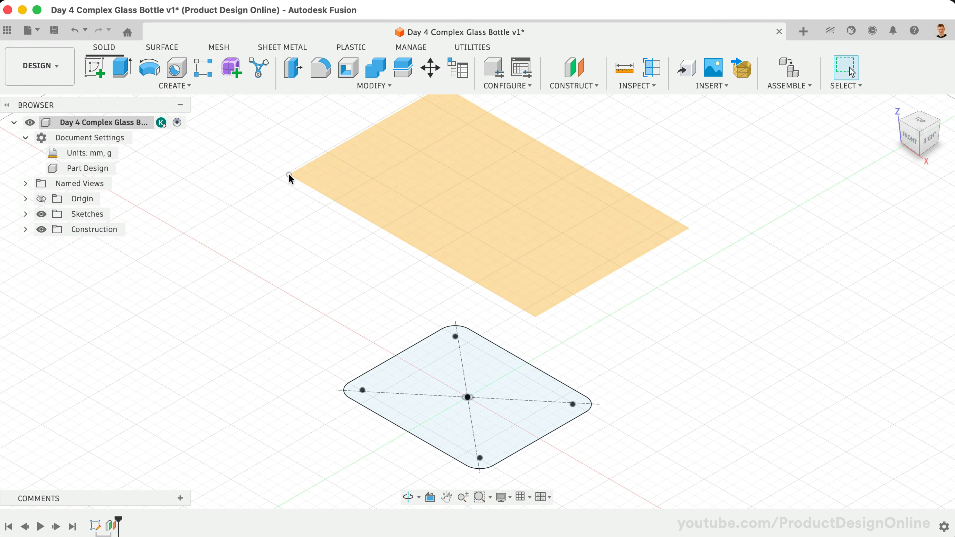
pyautogui.moveTo(524, 133); pyautogui.dragTo(537, 121)
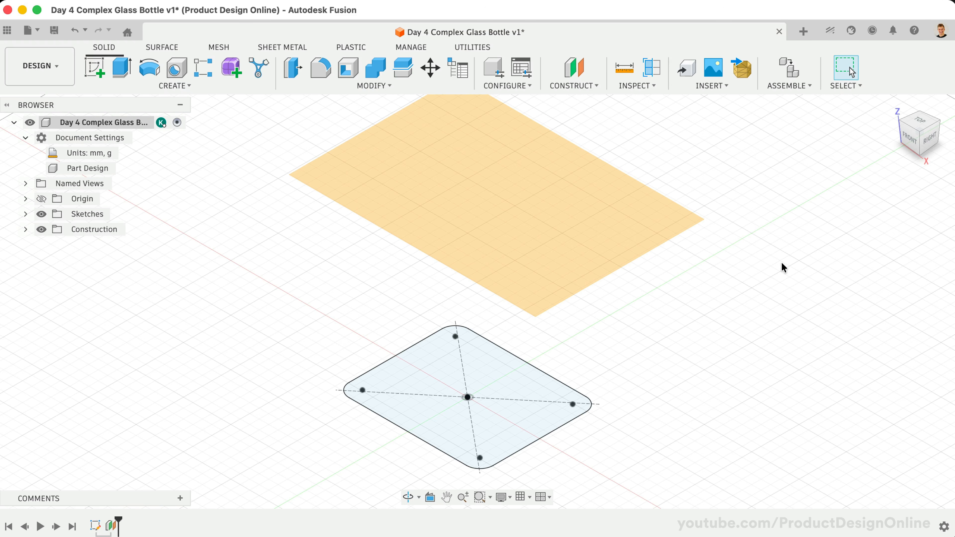
# Sketch a center rectangle on the offset plane, centred on the origin, 76 mm high and 95 mm wide
pyautogui.press('r')
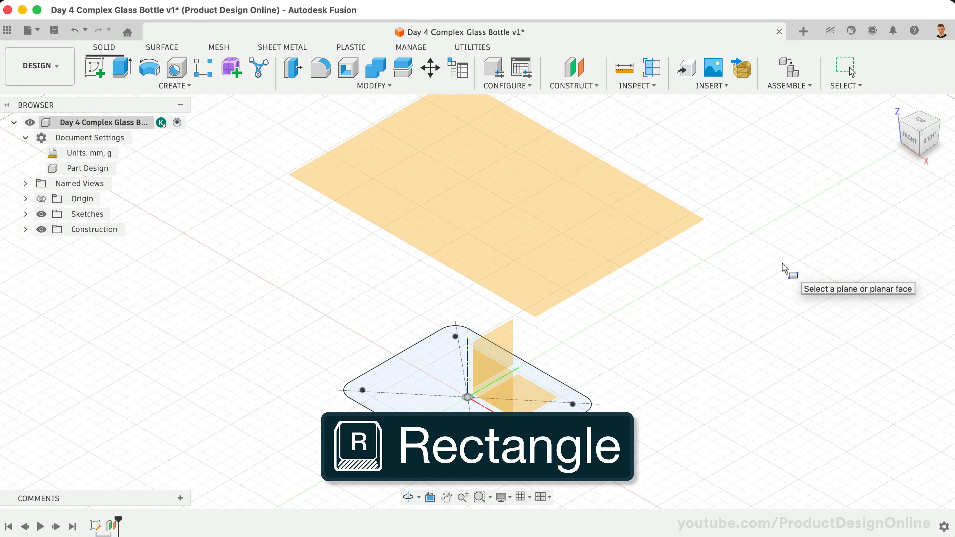
pyautogui.click(570, 197)
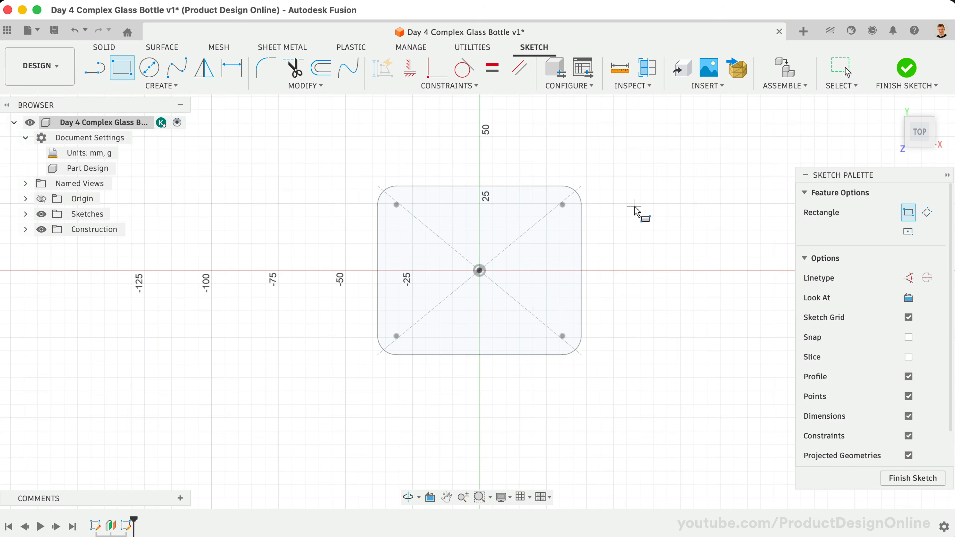
pyautogui.click(909, 232)
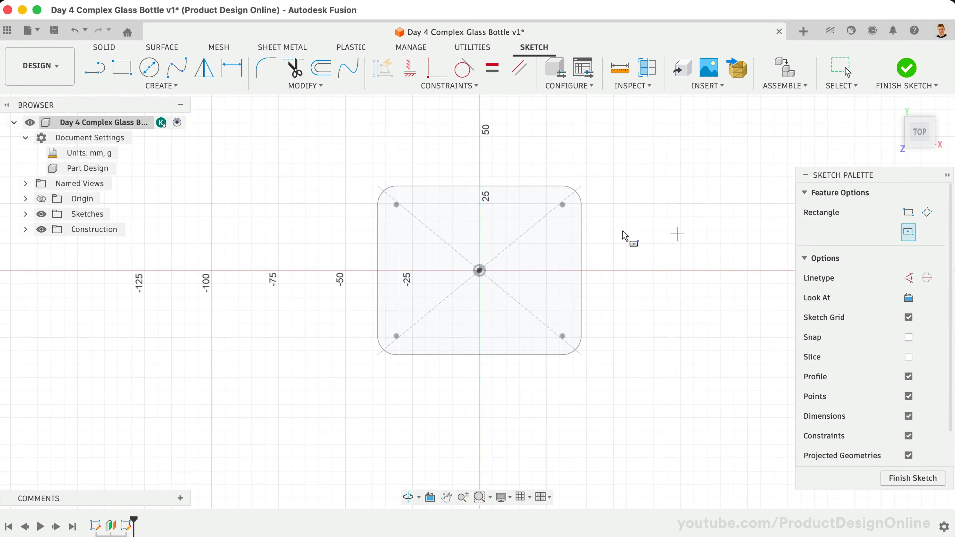
pyautogui.click(480, 271)
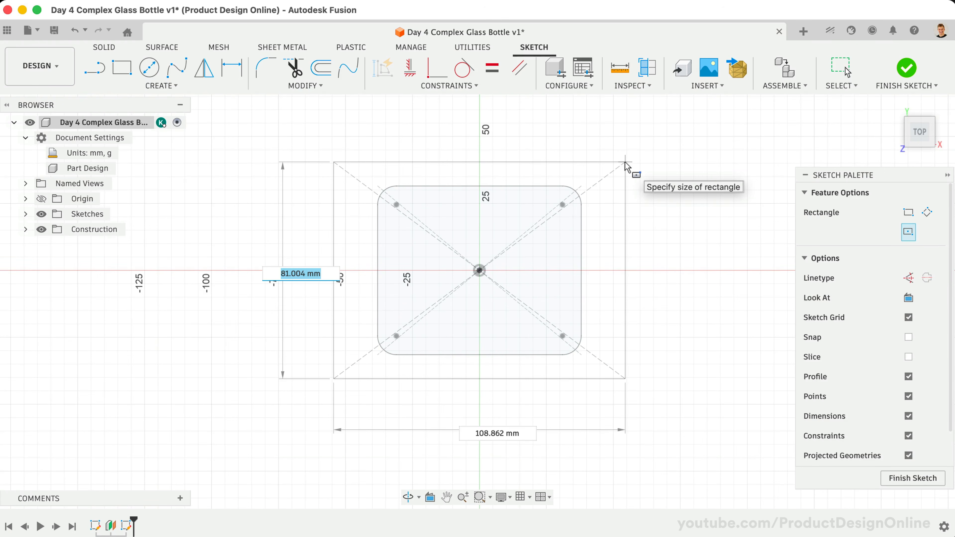
pyautogui.write('76')
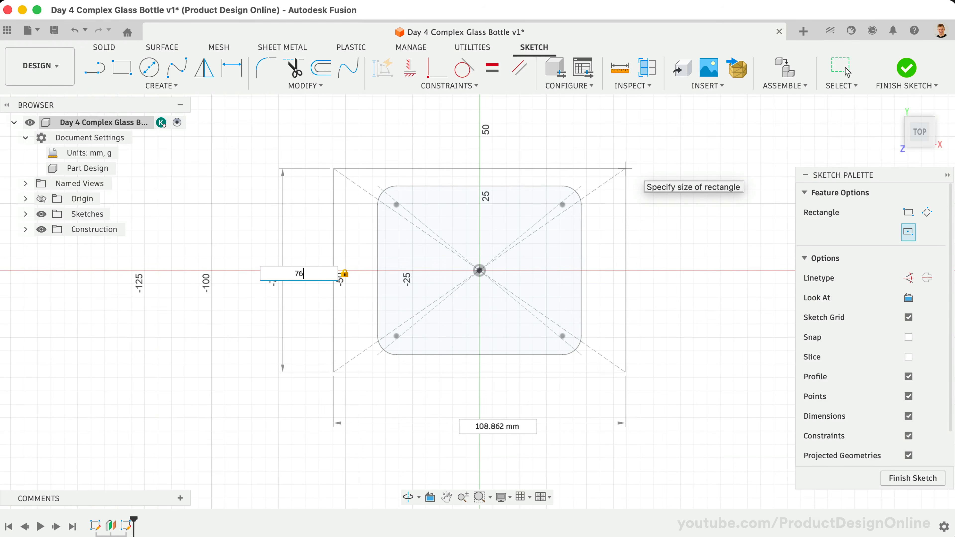
pyautogui.press('Tab')
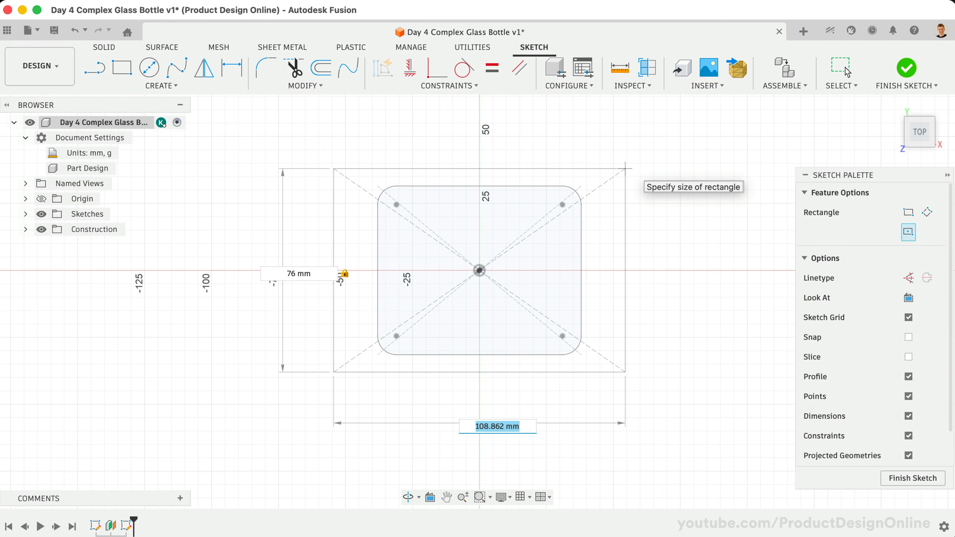
pyautogui.write('95')
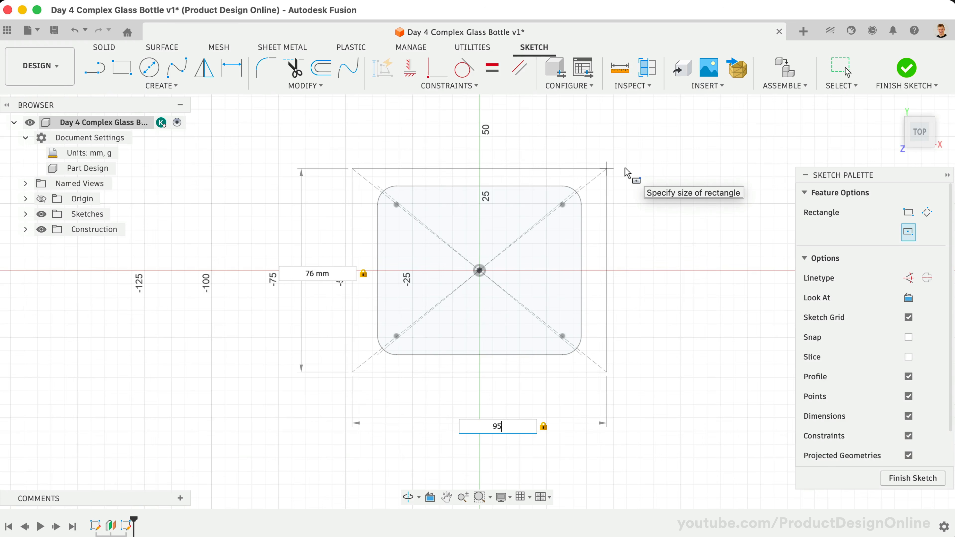
pyautogui.press('Return')
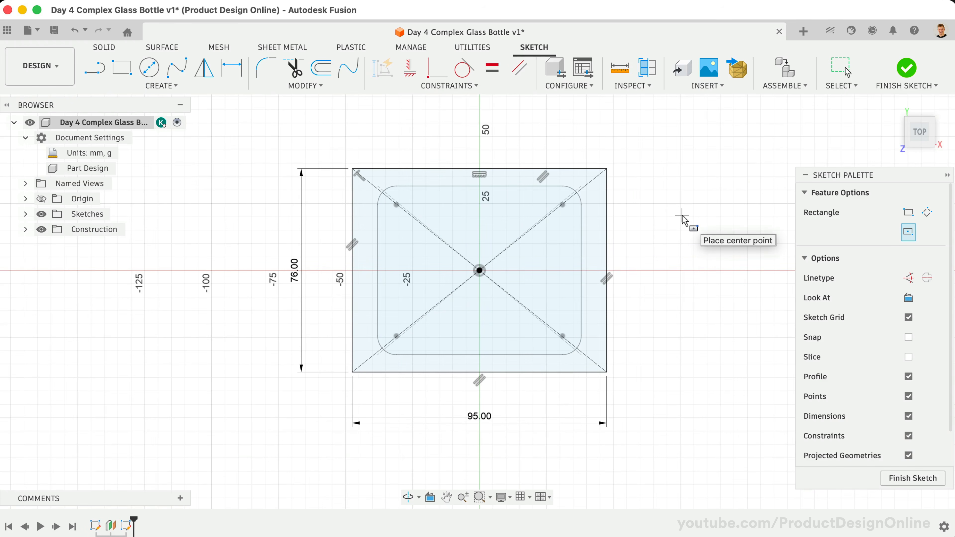
pyautogui.press('Escape')
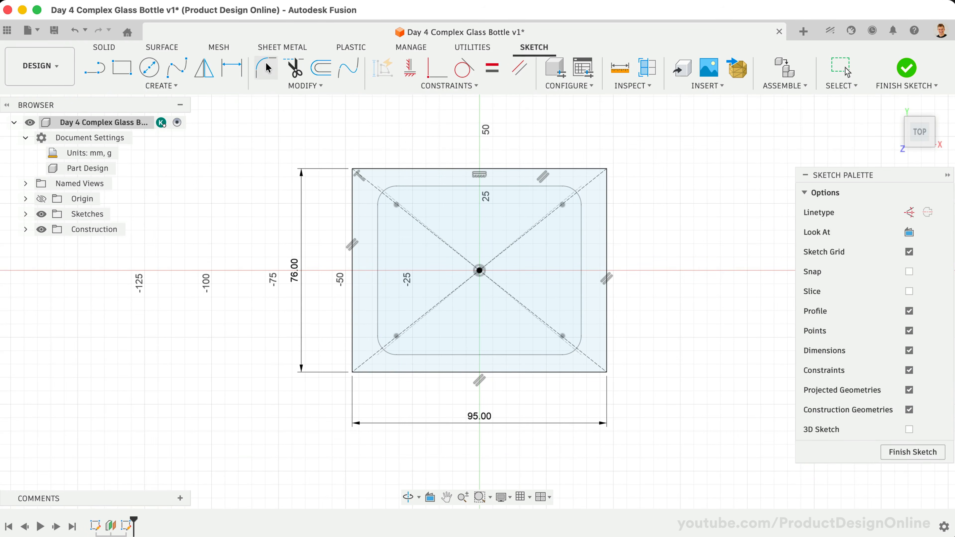
# Fillet all four corners of the 95 by 76 mm rectangle with a 12 mm radius
pyautogui.click(268, 67)
pyautogui.click(393, 170)
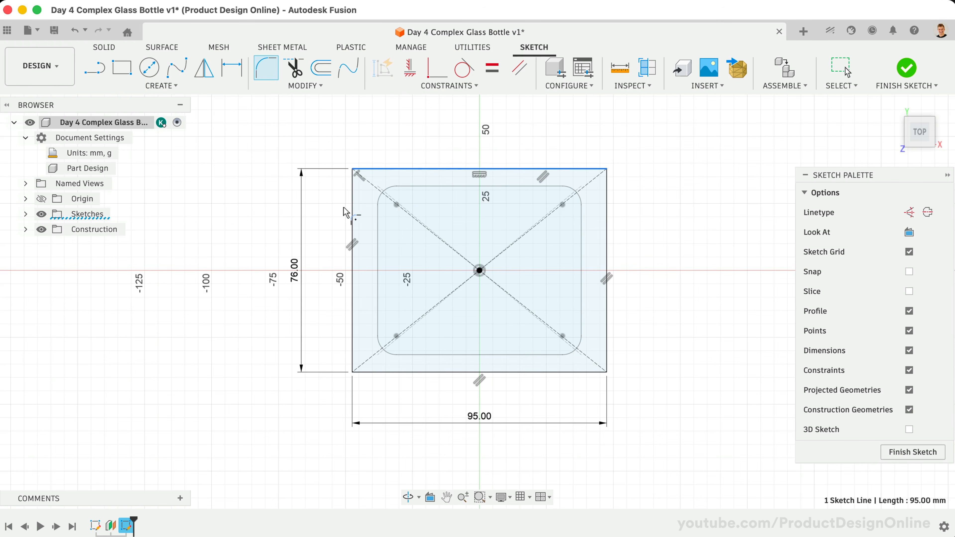
pyautogui.click(352, 215)
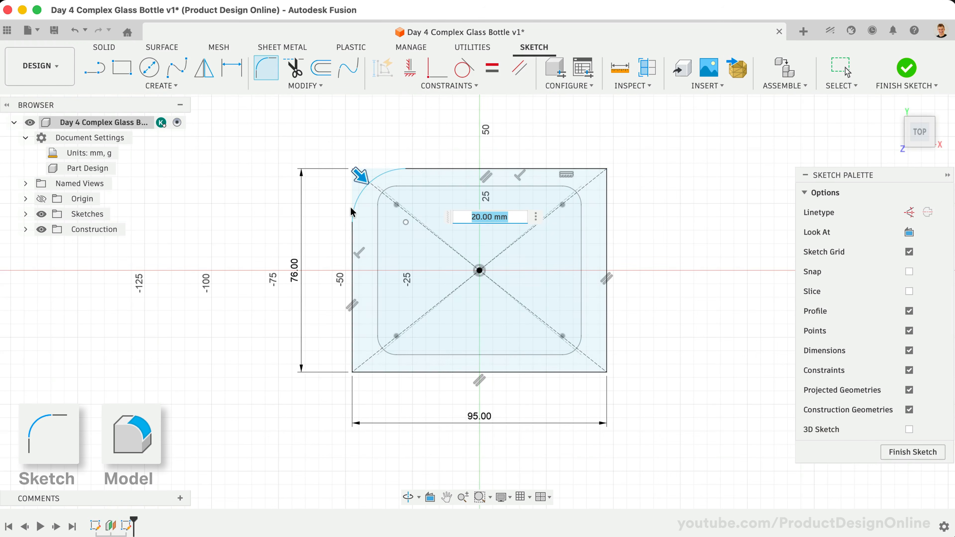
pyautogui.click(352, 327)
pyautogui.click(534, 372)
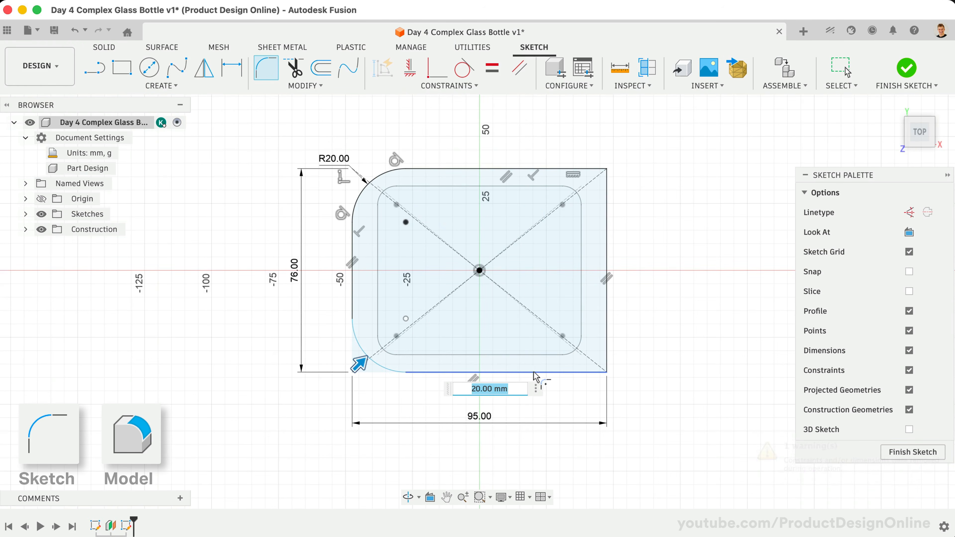
pyautogui.click(534, 373)
pyautogui.click(606, 335)
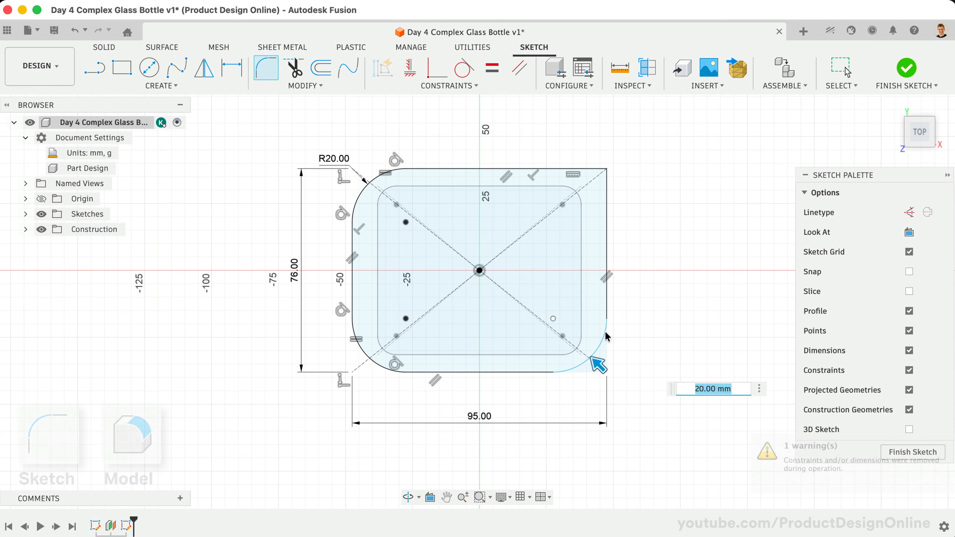
pyautogui.click(606, 226)
pyautogui.click(564, 172)
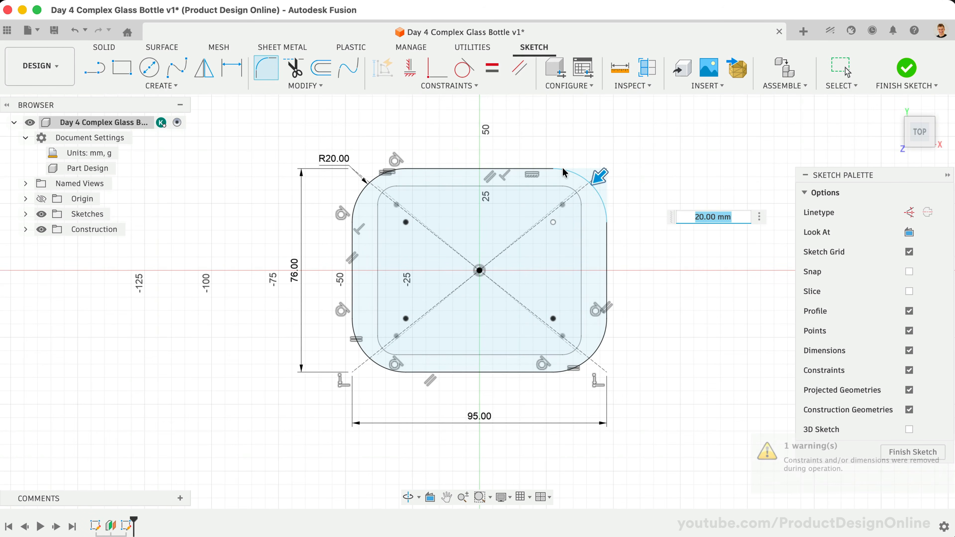
pyautogui.write('12')
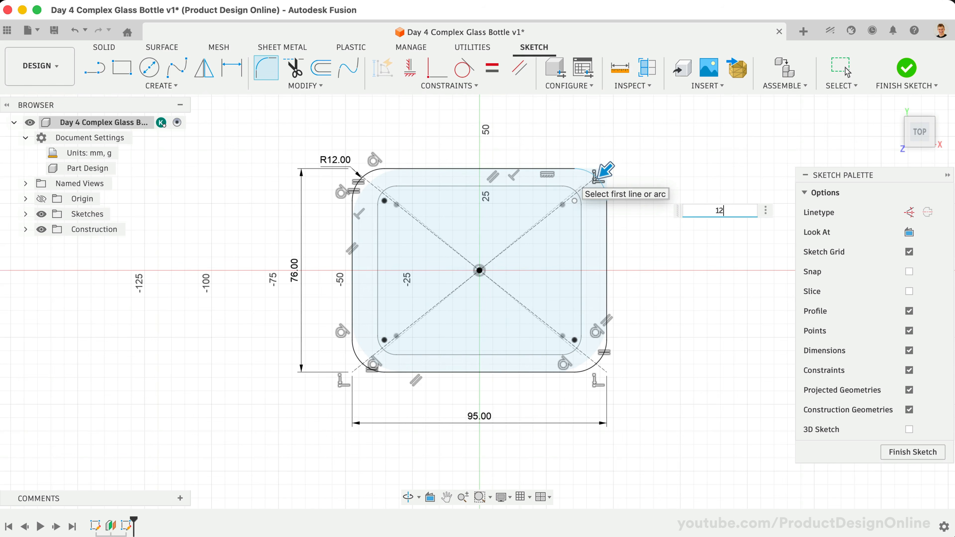
pyautogui.press('Return')
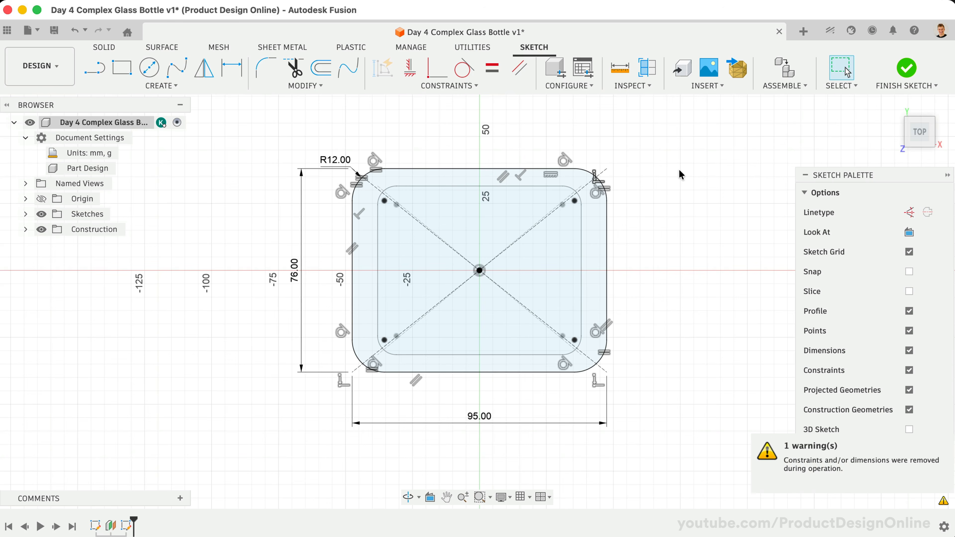
# Create a construction plane offset 38 mm above the upper rounded rectangle profile
pyautogui.click(111, 49)
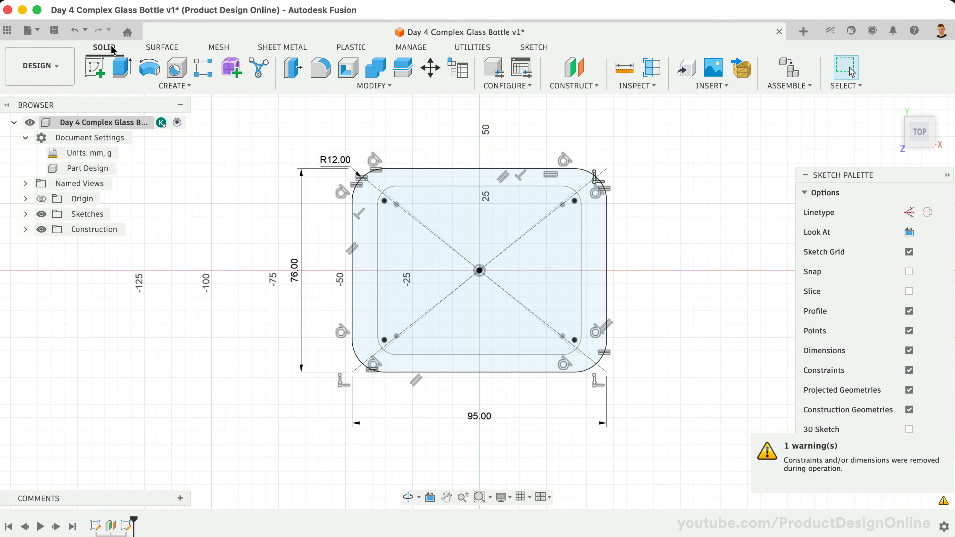
pyautogui.click(571, 71)
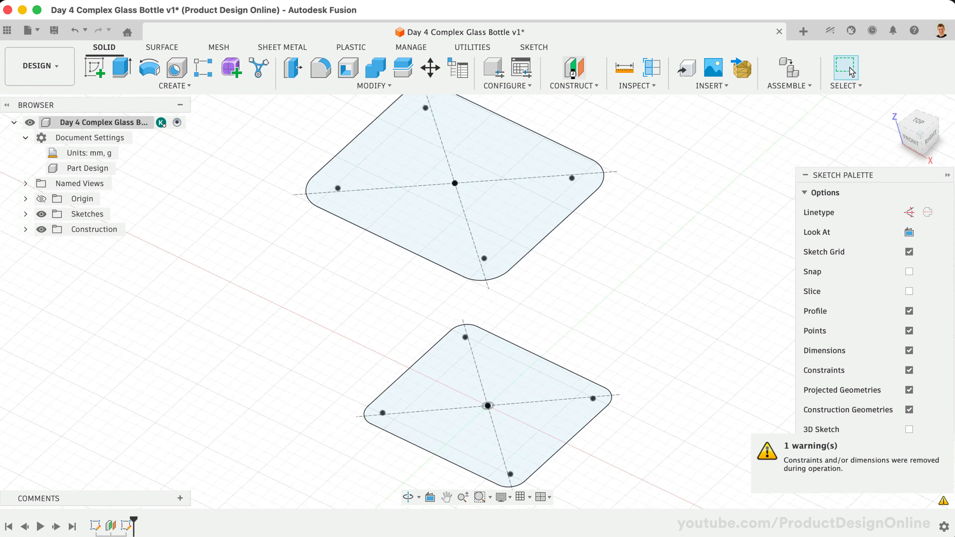
pyautogui.click(550, 172)
pyautogui.scroll(-3, 497, 301)
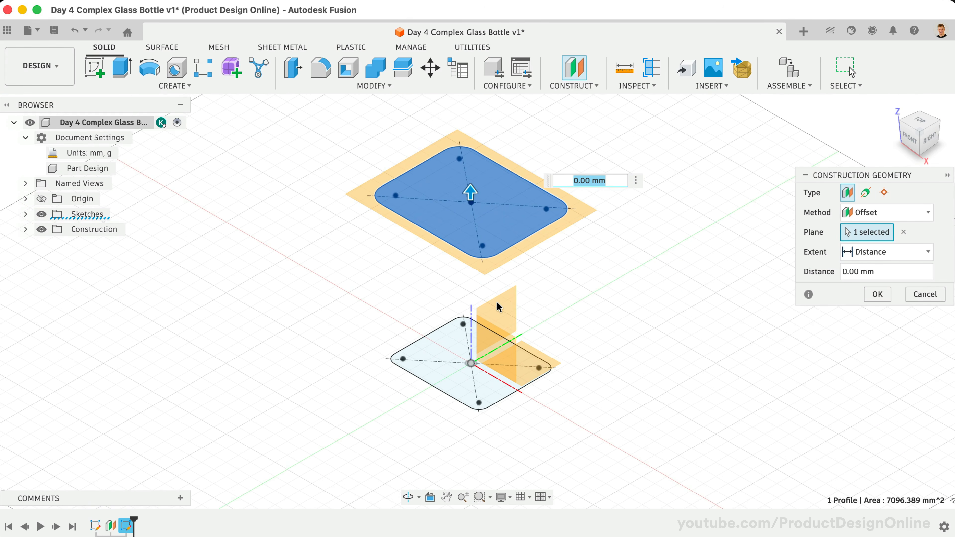
pyautogui.write('38')
pyautogui.scroll(3, 394, 267)
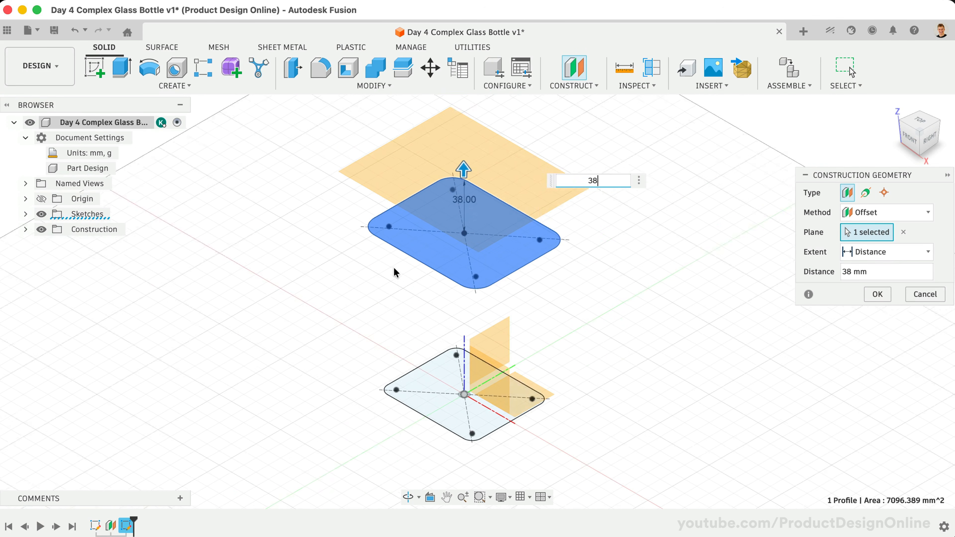
pyautogui.scroll(4, 394, 267)
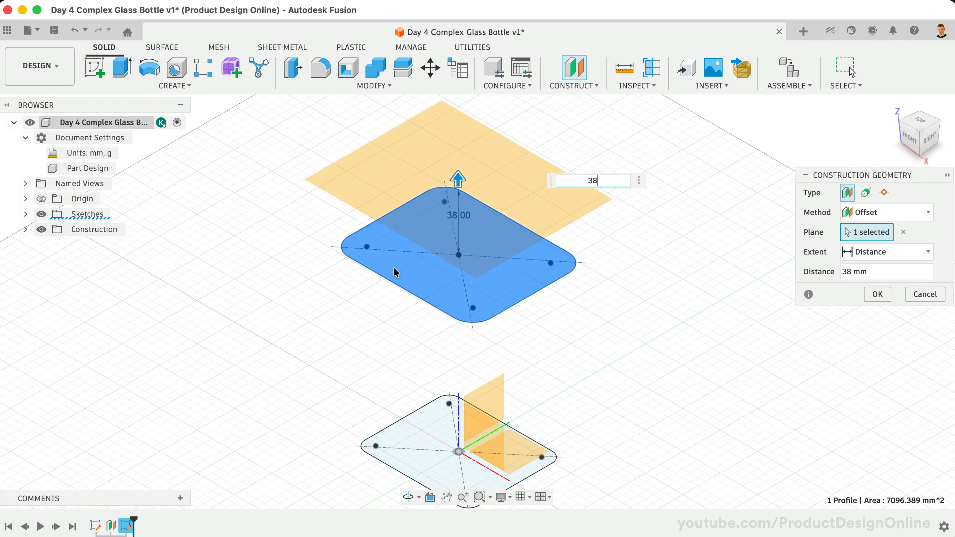
pyautogui.scroll(1, 395, 272)
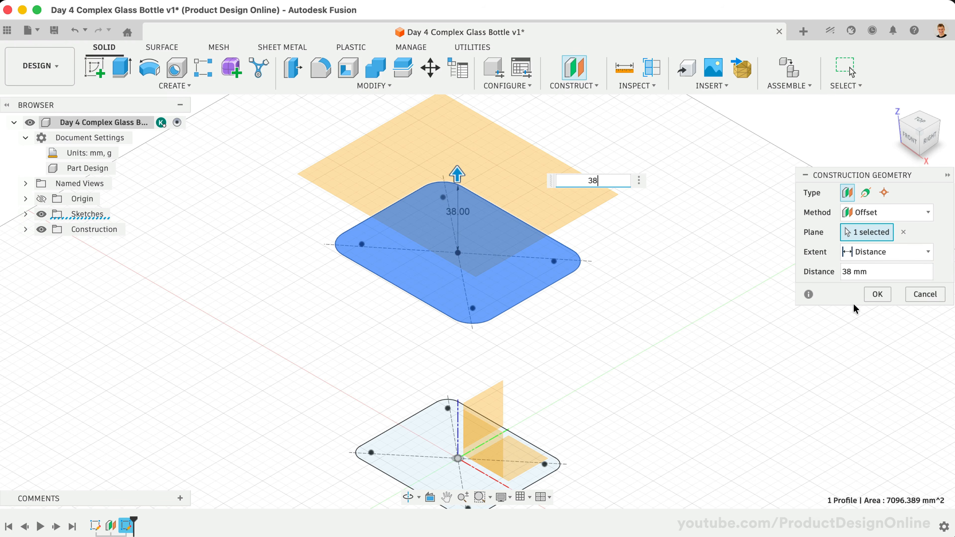
pyautogui.click(872, 294)
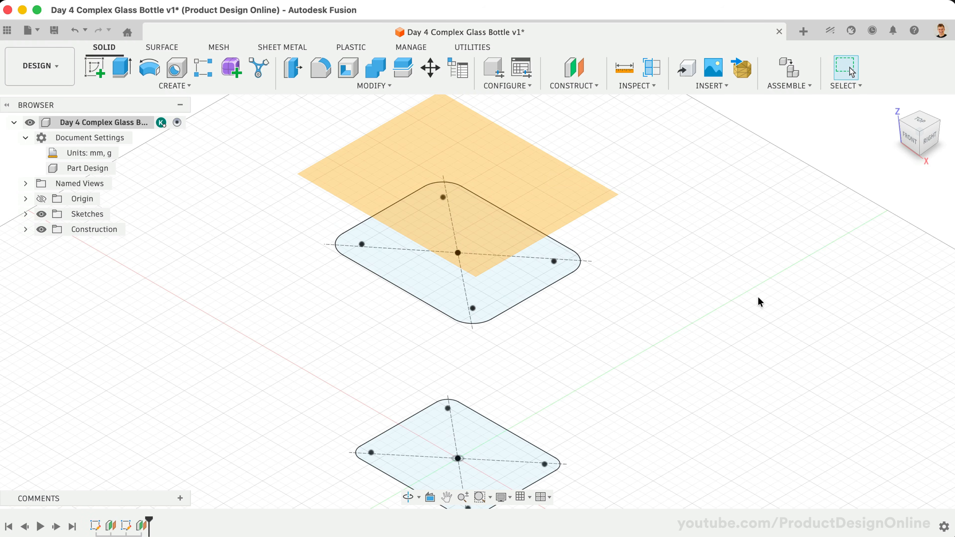
# Create another construction plane offset 89 mm above the highest construction plane
pyautogui.press('Return')
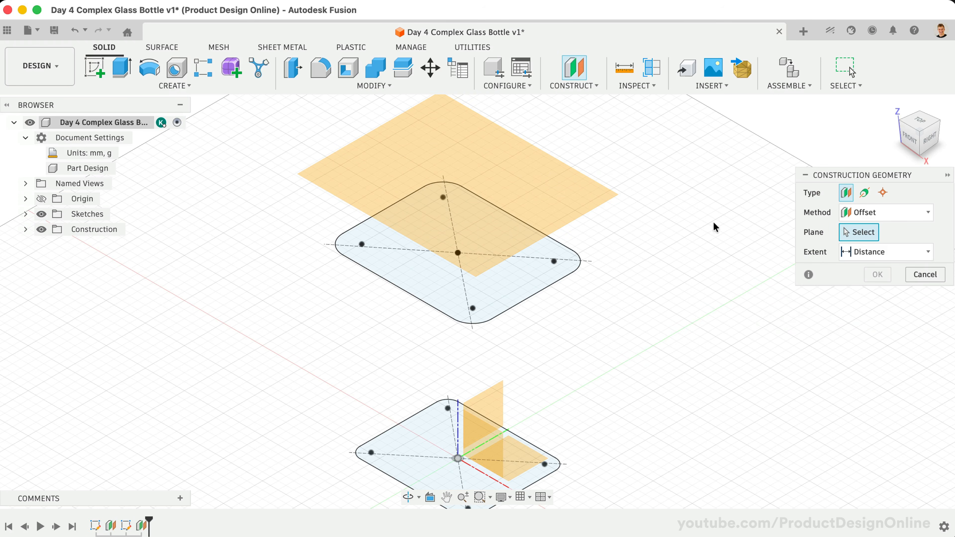
pyautogui.click(533, 178)
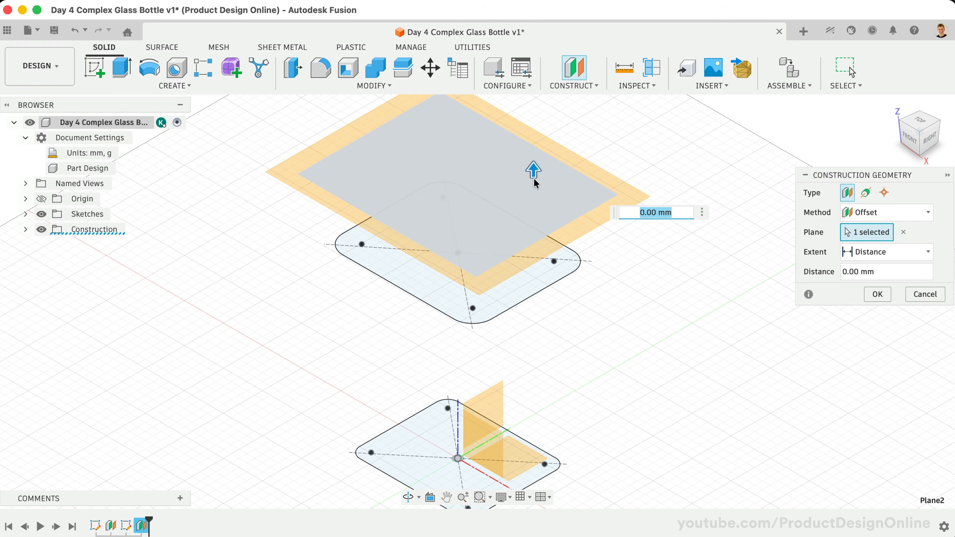
pyautogui.write('89')
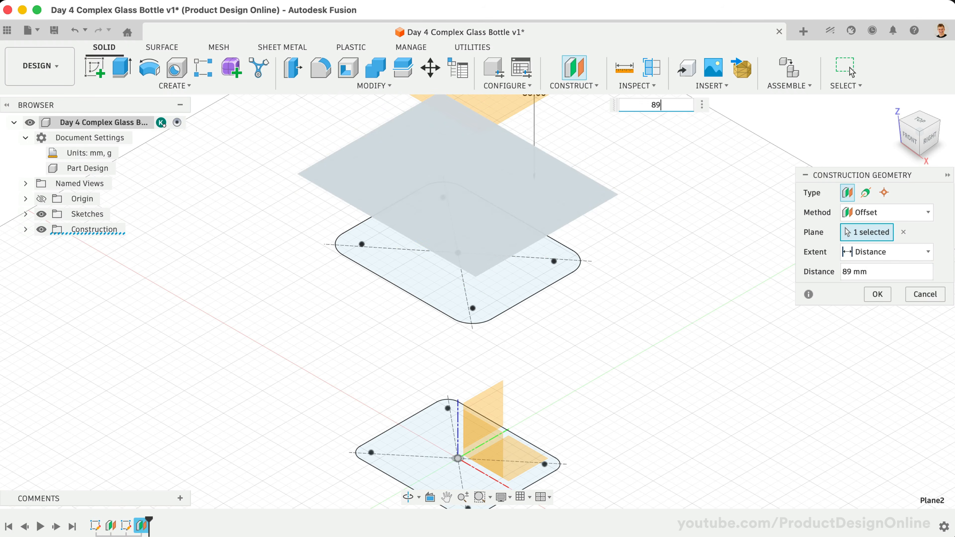
pyautogui.scroll(-5, 421, 266)
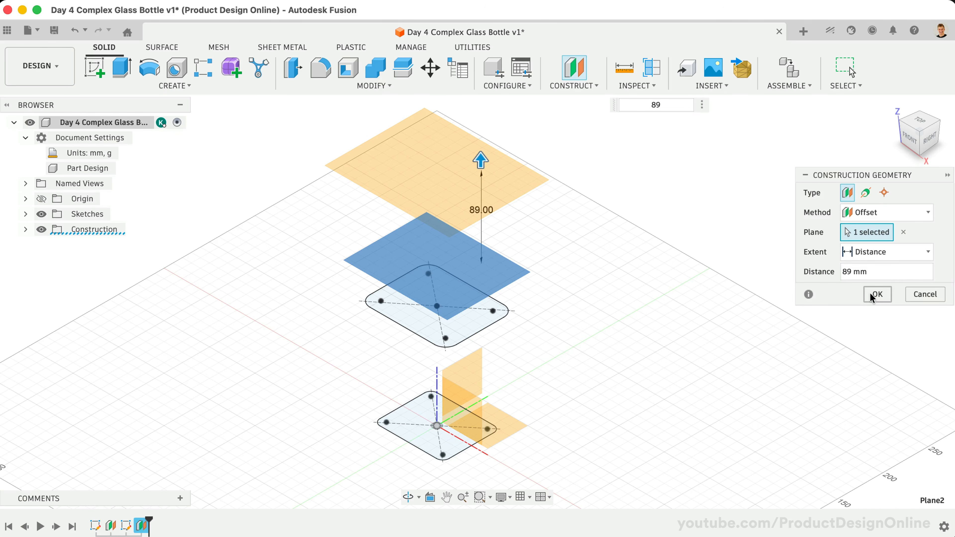
pyautogui.click(876, 294)
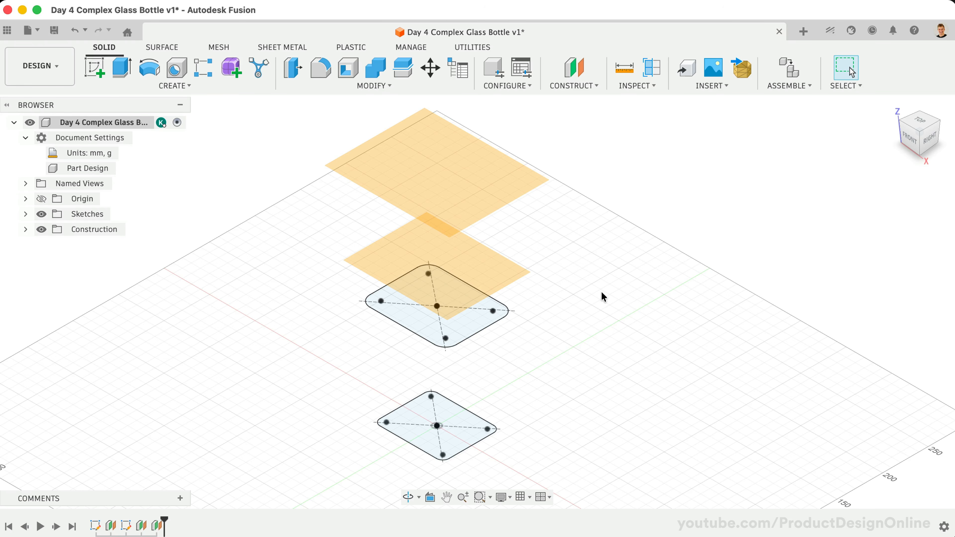
# Sketch a 40 mm diameter circle centred on the origin on the plane just above the upper rounded rectangle, hiding Plane3
pyautogui.press('c')
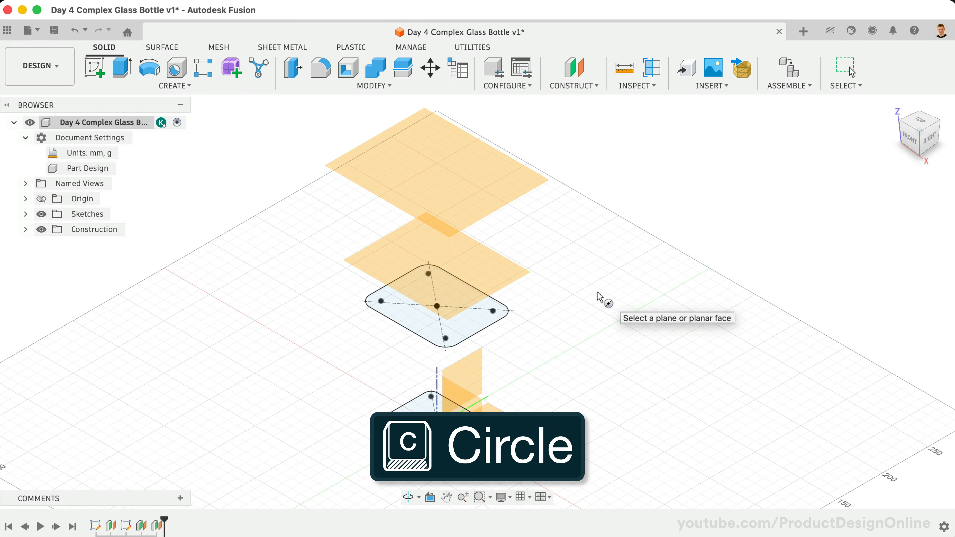
pyautogui.click(484, 264)
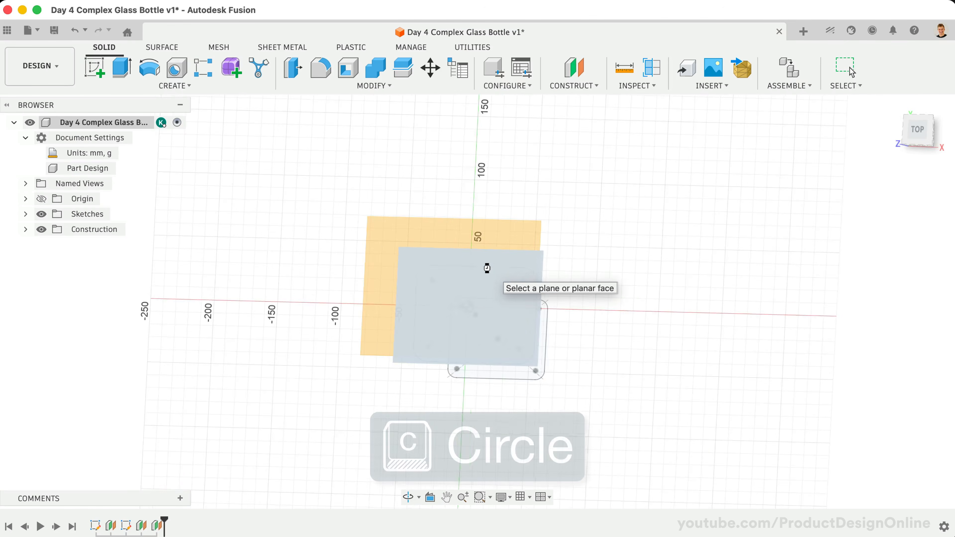
pyautogui.scroll(5, 434, 374)
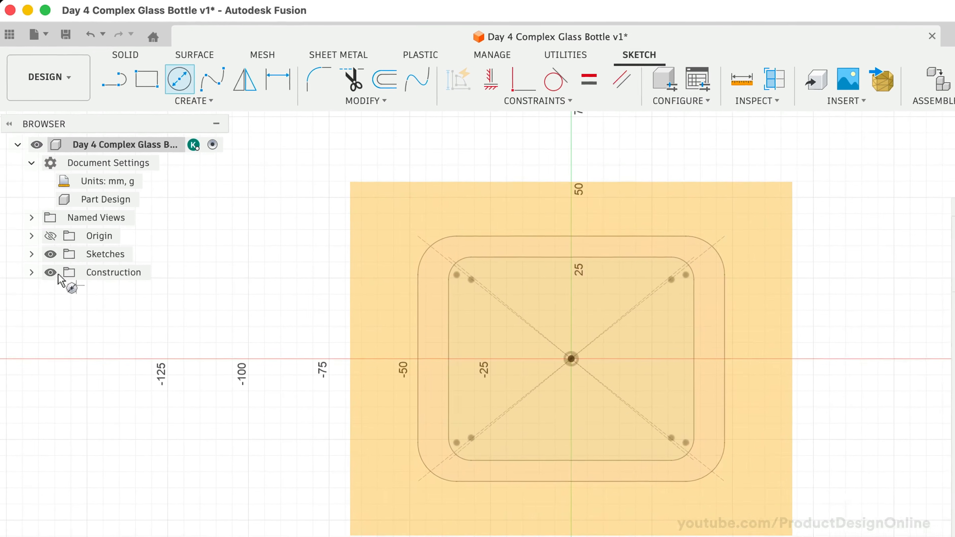
pyautogui.click(26, 229)
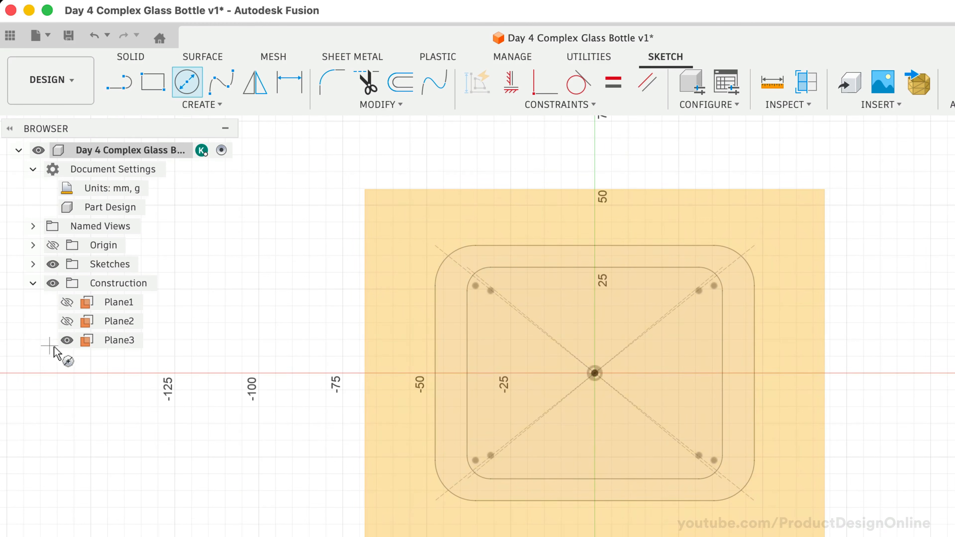
pyautogui.click(67, 340)
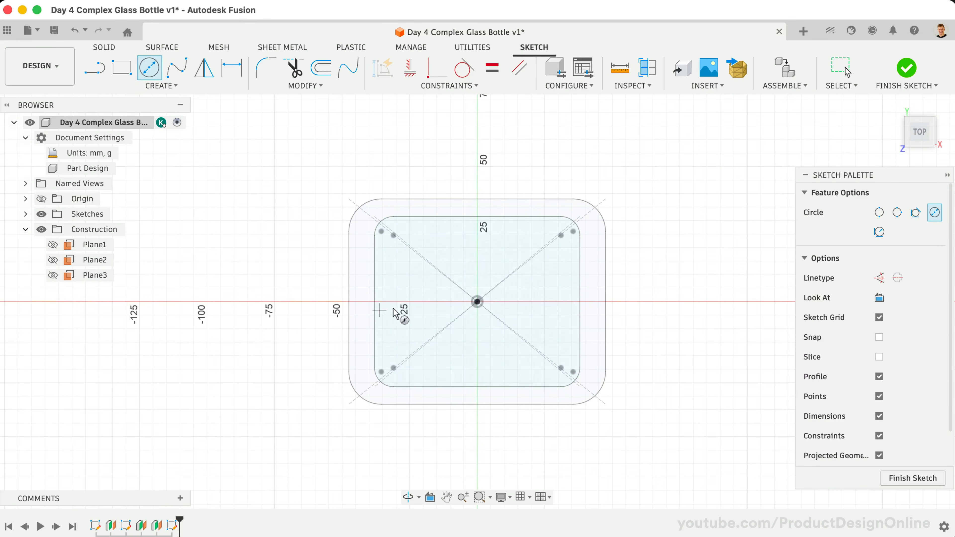
pyautogui.click(477, 301)
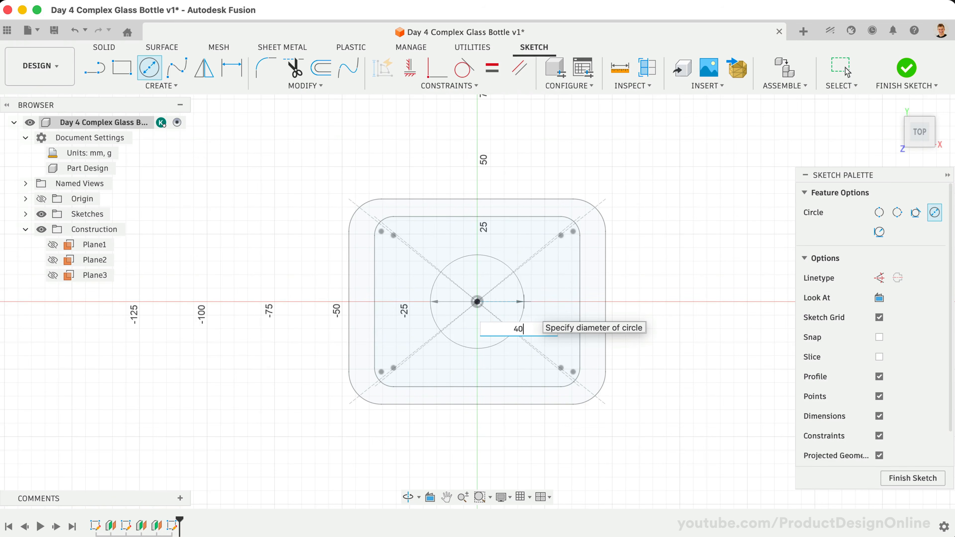
pyautogui.write('40')
pyautogui.press('Tab')
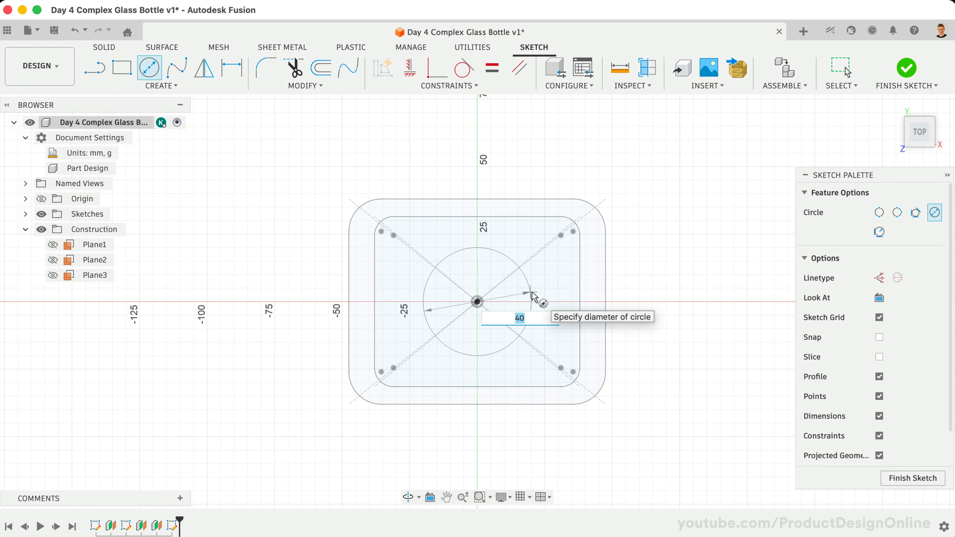
pyautogui.press('Return')
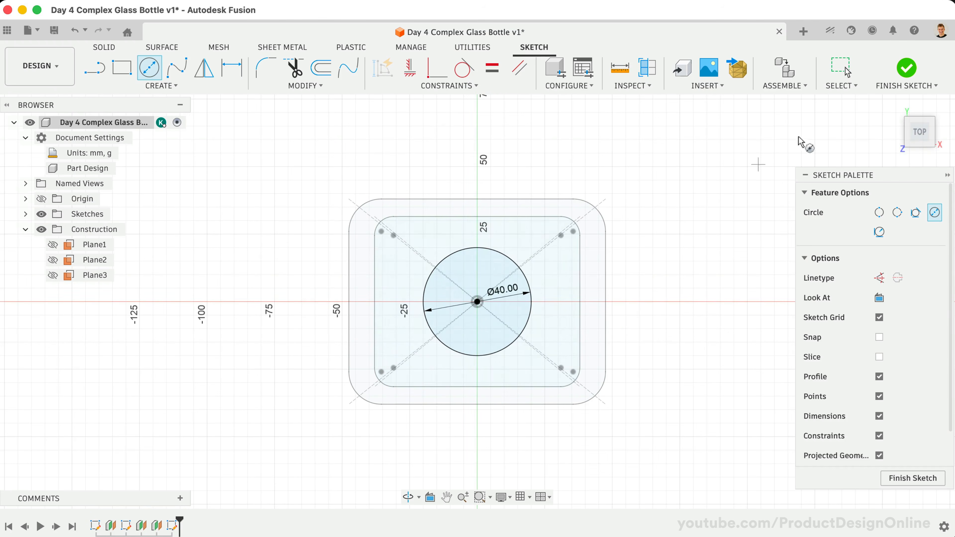
pyautogui.click(894, 107)
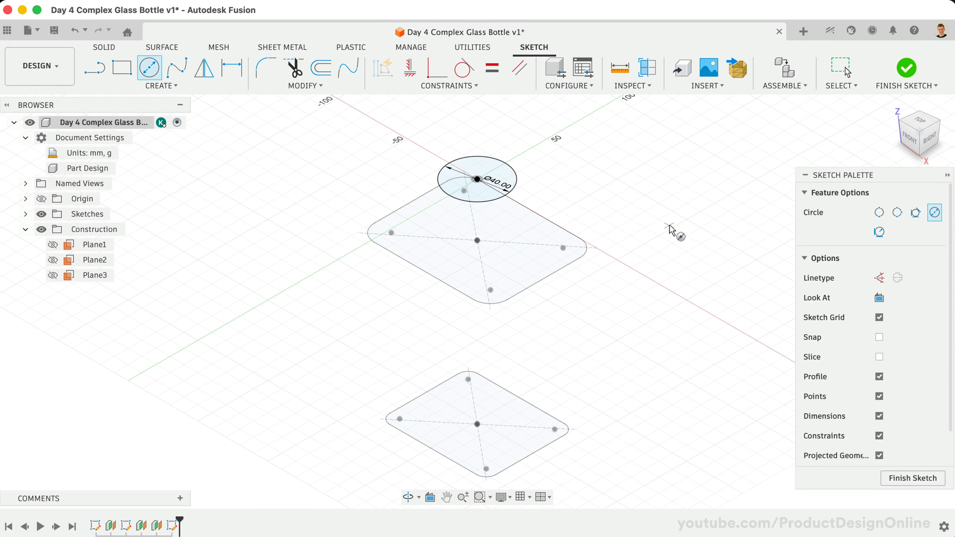
pyautogui.click(906, 67)
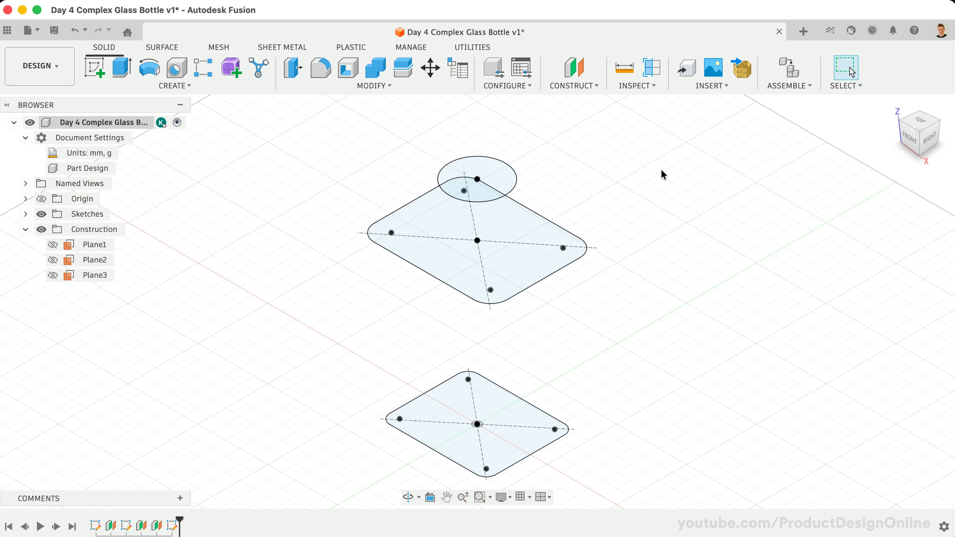
# Sketch a 30 mm diameter circle centred on the origin on Plane3
pyautogui.press('c')
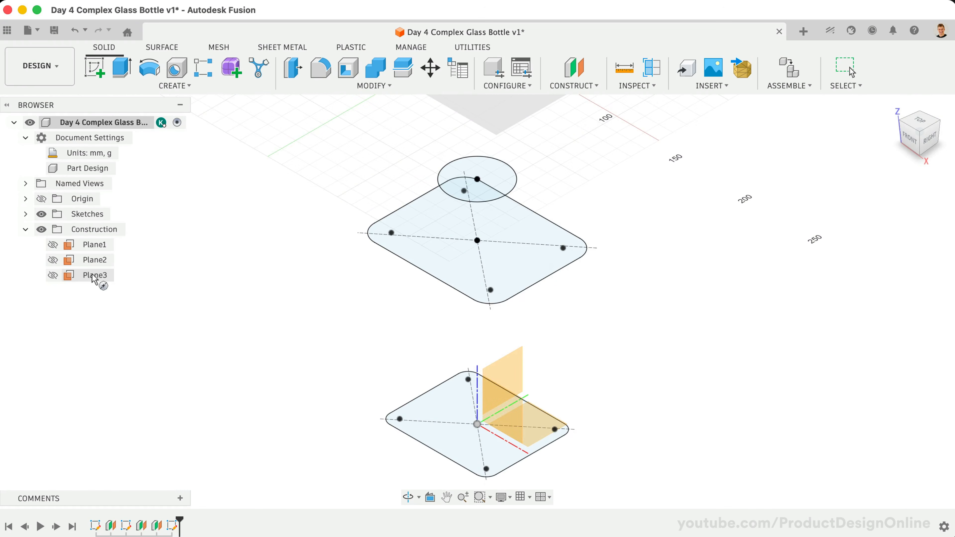
pyautogui.click(94, 276)
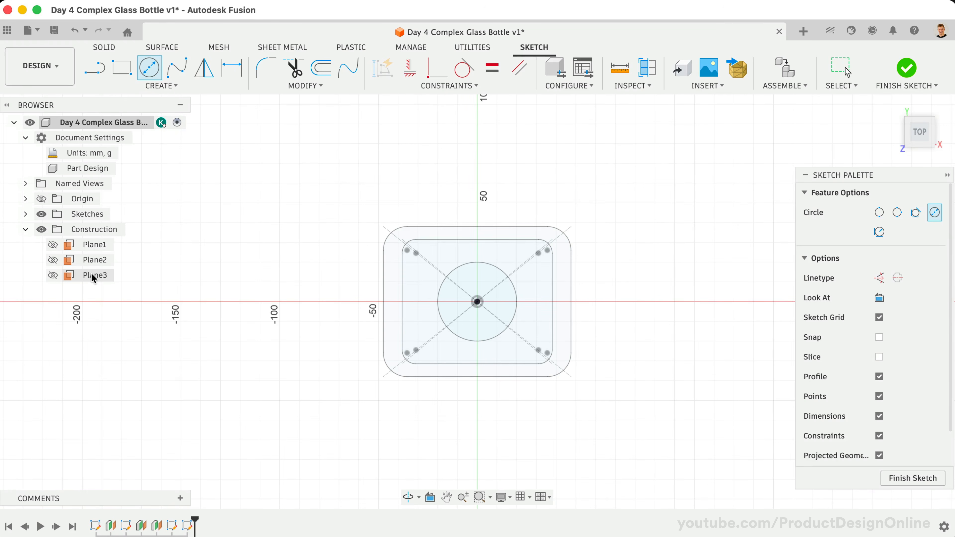
pyautogui.scroll(5, 360, 387)
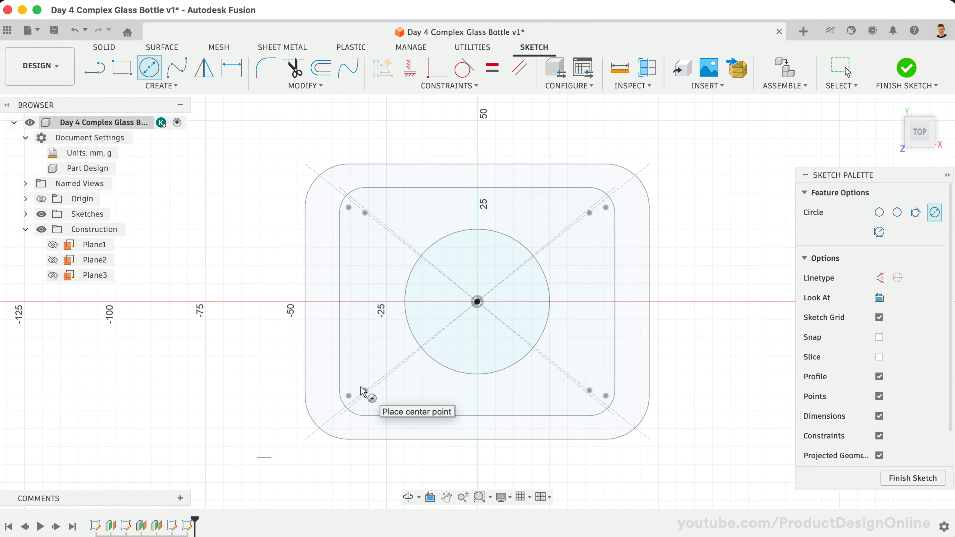
pyautogui.click(477, 302)
pyautogui.write('30')
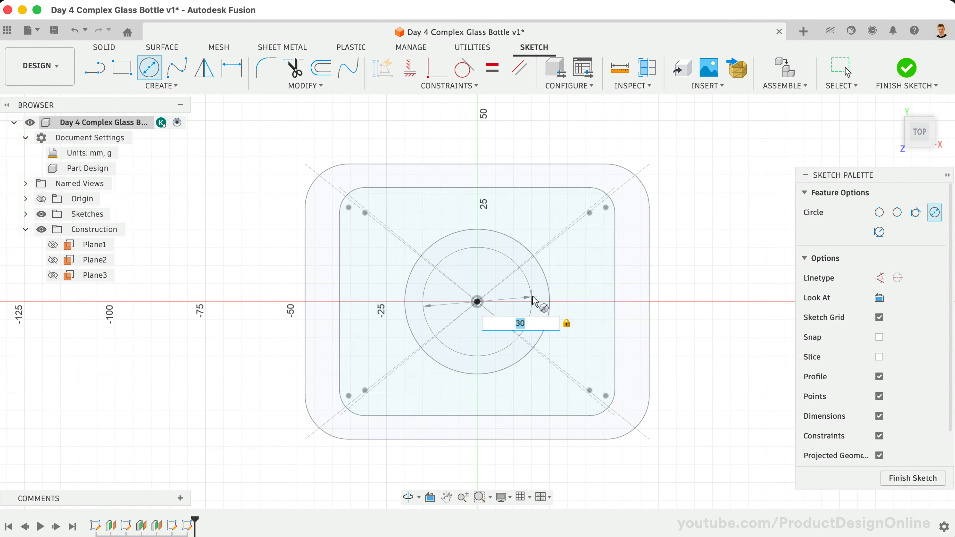
pyautogui.press('Return')
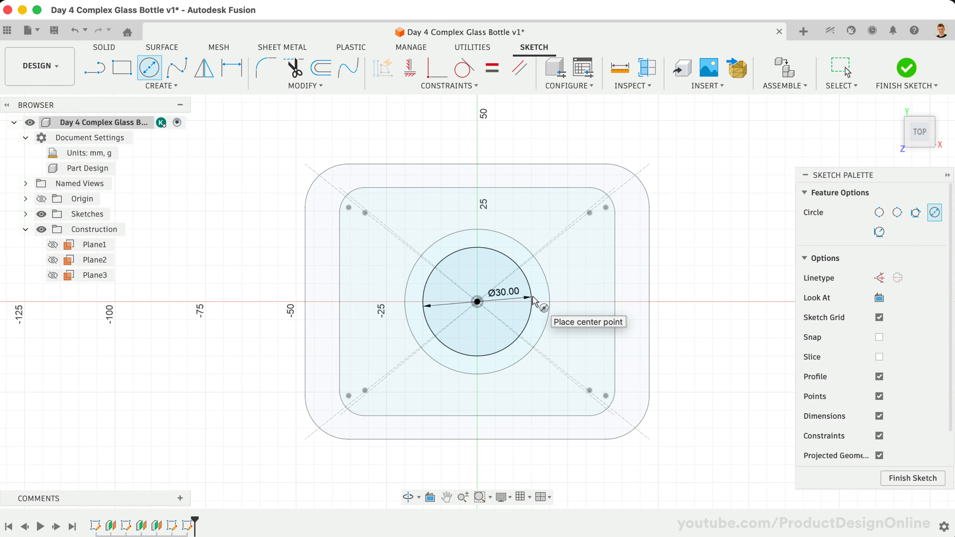
pyautogui.click(904, 70)
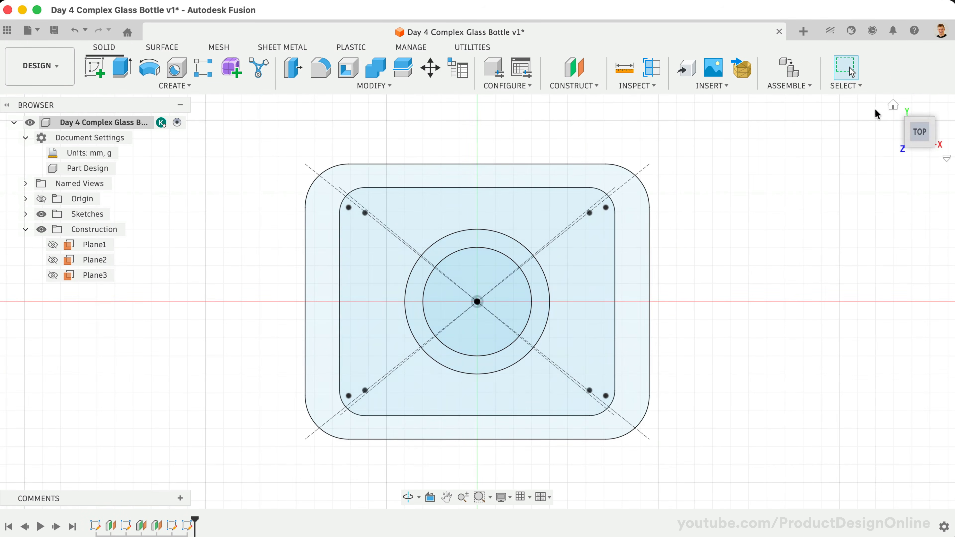
pyautogui.click(892, 107)
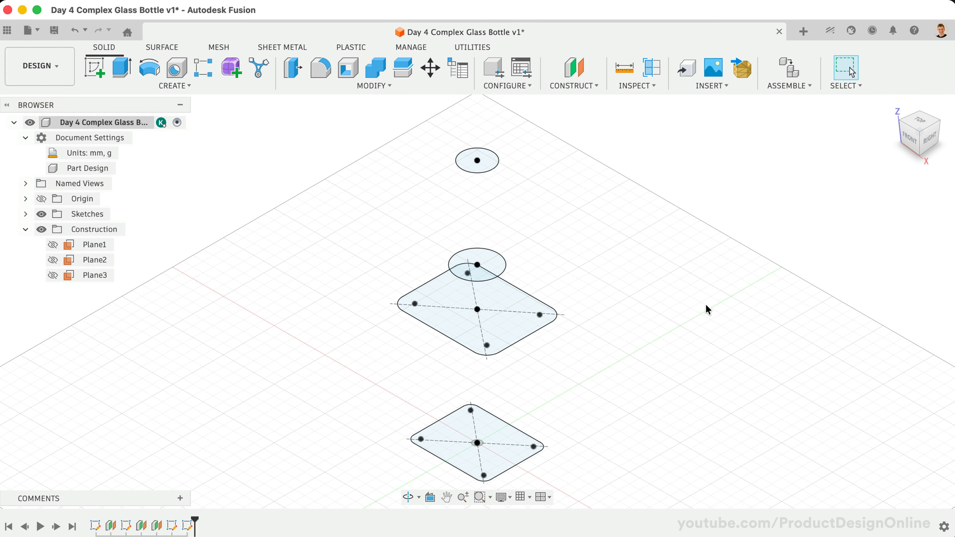
pyautogui.click(491, 426)
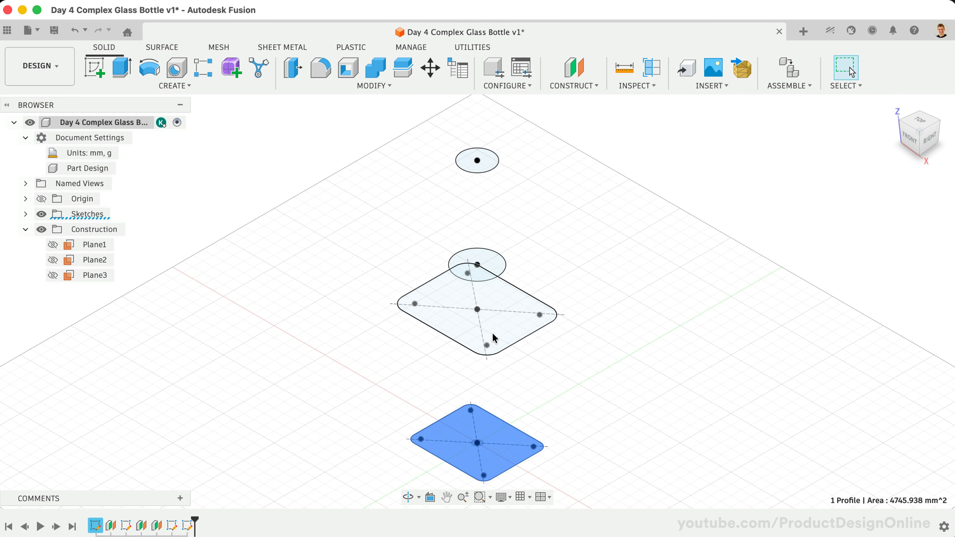
pyautogui.click(493, 334)
pyautogui.click(495, 270)
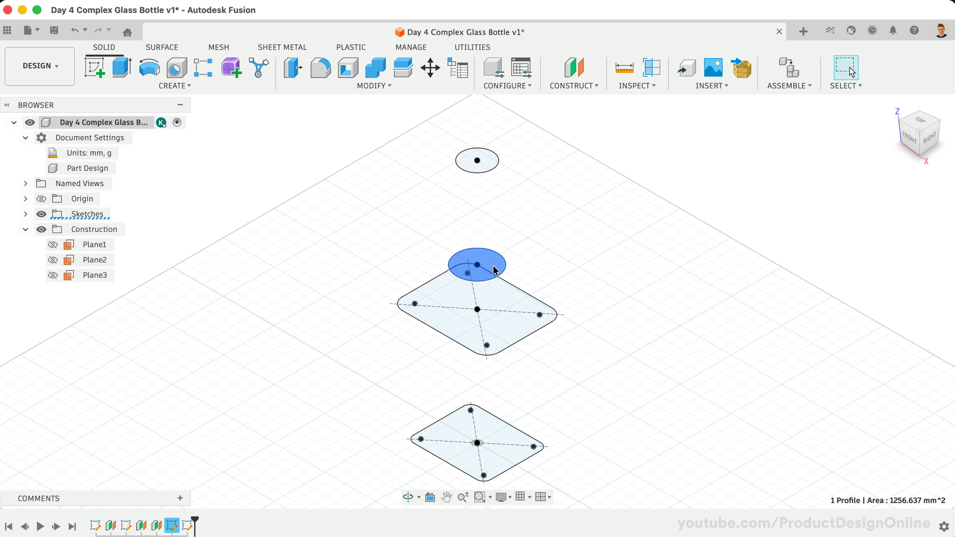
pyautogui.click(485, 164)
pyautogui.click(604, 214)
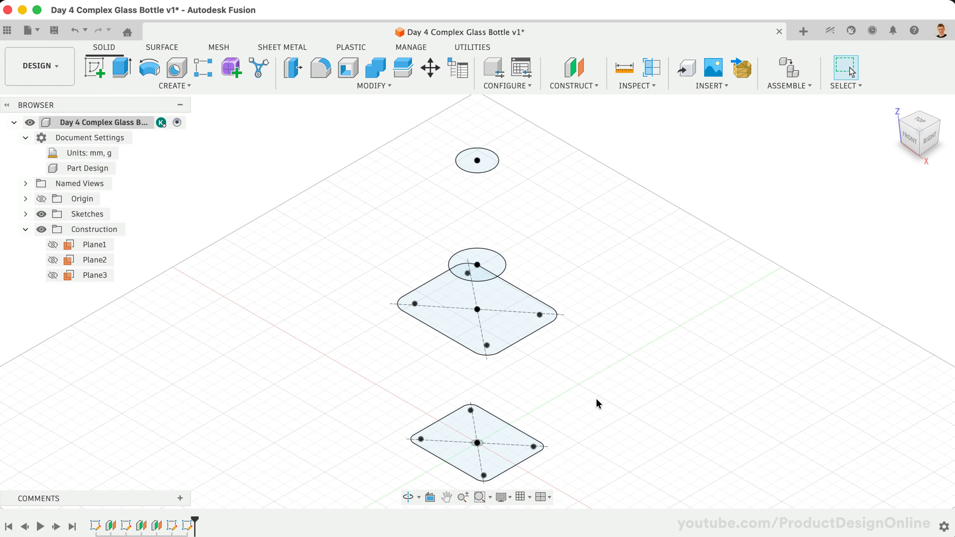
pyautogui.scroll(3, 598, 403)
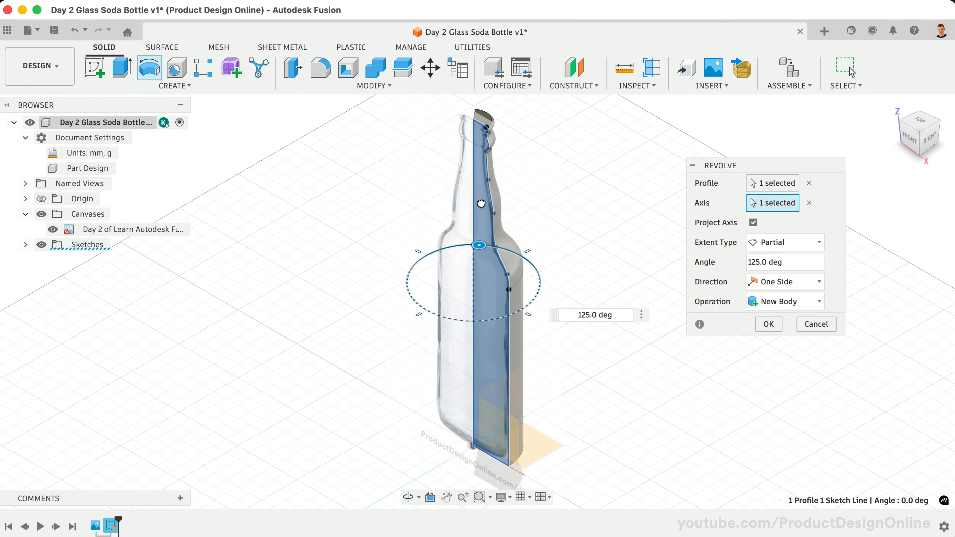
# In the Day 2 Glass Soda Bottle design, try a partial revolve of the bottle profile through 250 degrees
pyautogui.moveTo(489, 245)
pyautogui.mouseDown()
pyautogui.moveTo(426, 259)
pyautogui.moveTo(441, 332)
pyautogui.moveTo(398, 312)
pyautogui.moveTo(411, 312)
pyautogui.mouseUp()
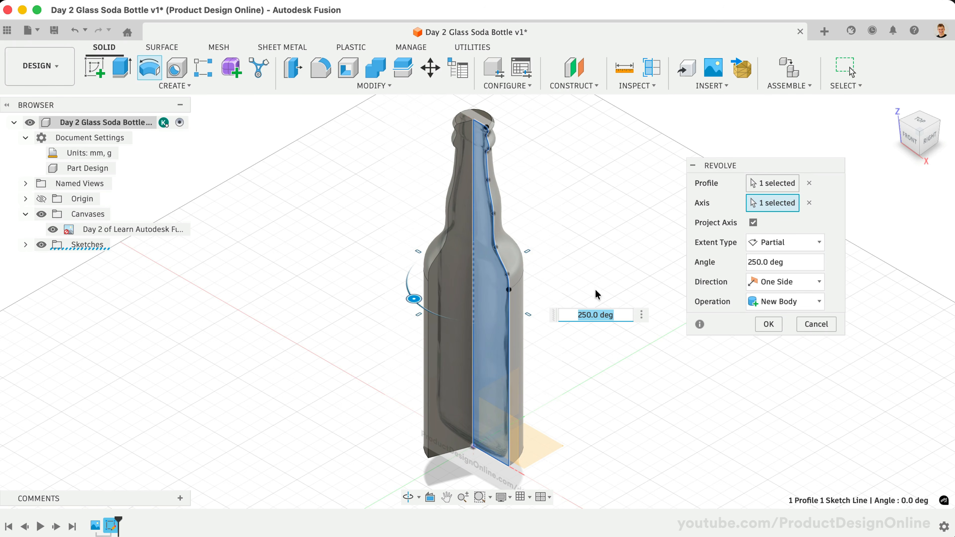
pyautogui.click(794, 262)
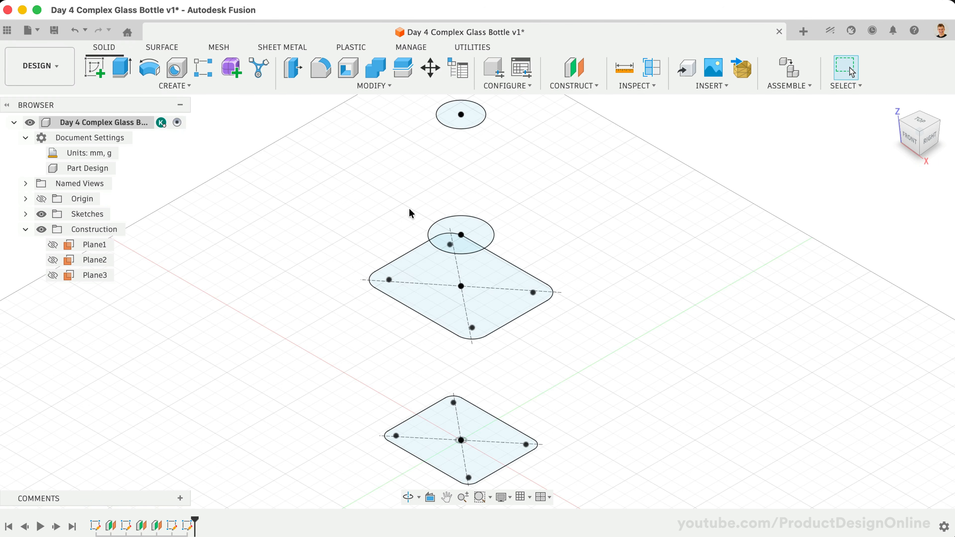
# Try to loft a new body from the bottom rounded rectangle through the upper rectangle and middle circle to the top circle
pyautogui.click(189, 86)
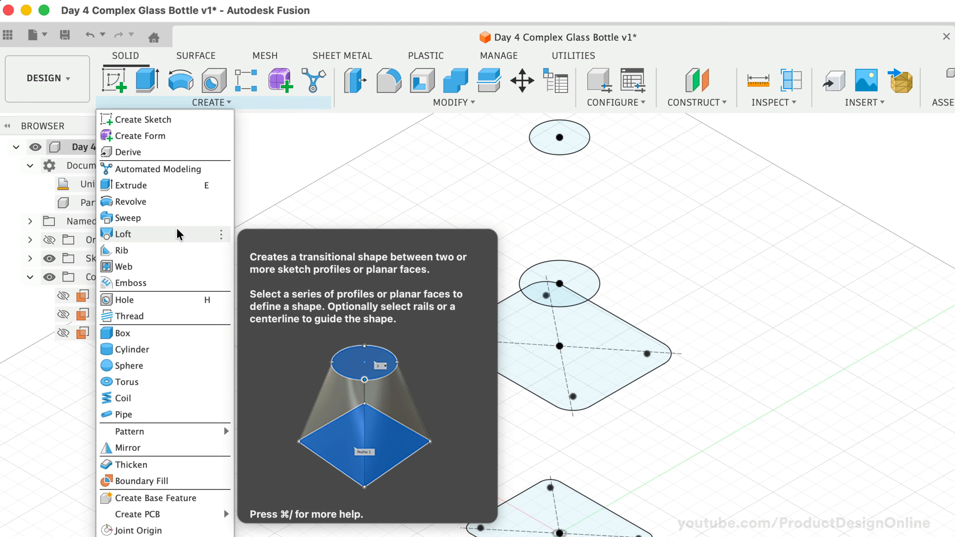
pyautogui.click(176, 234)
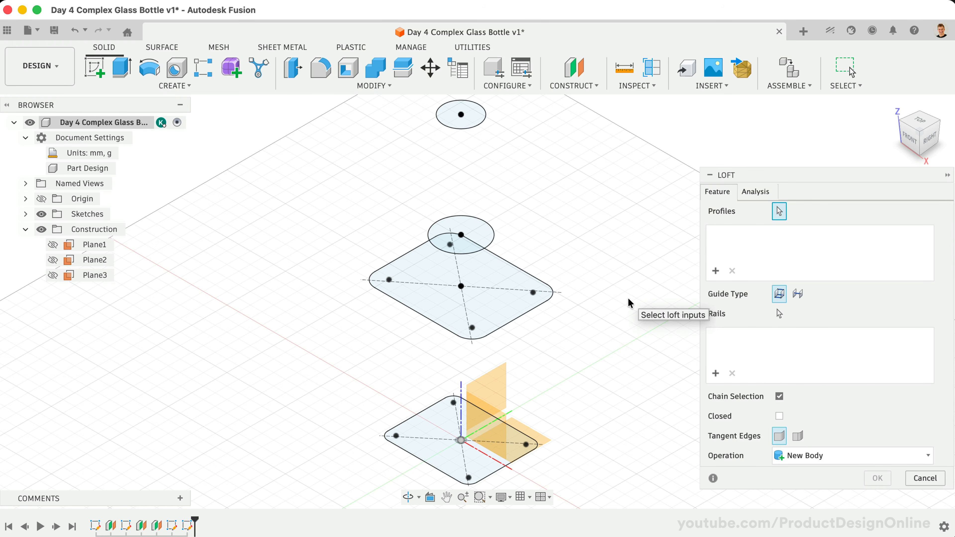
pyautogui.click(432, 433)
pyautogui.click(431, 290)
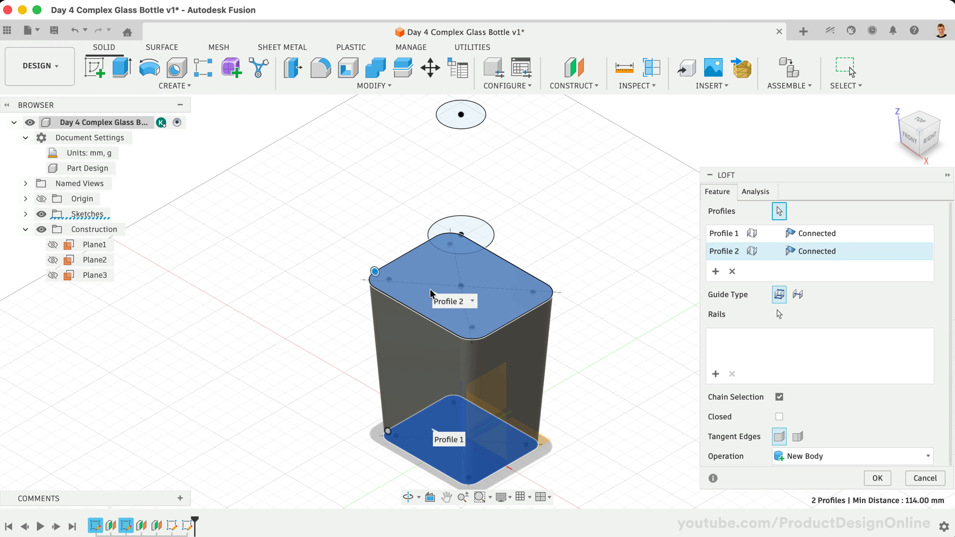
pyautogui.click(438, 235)
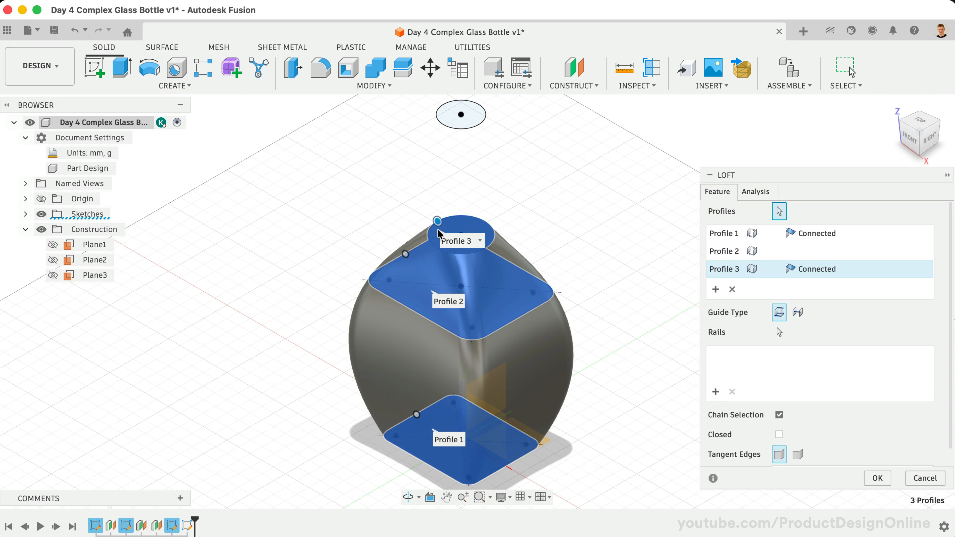
pyautogui.click(449, 119)
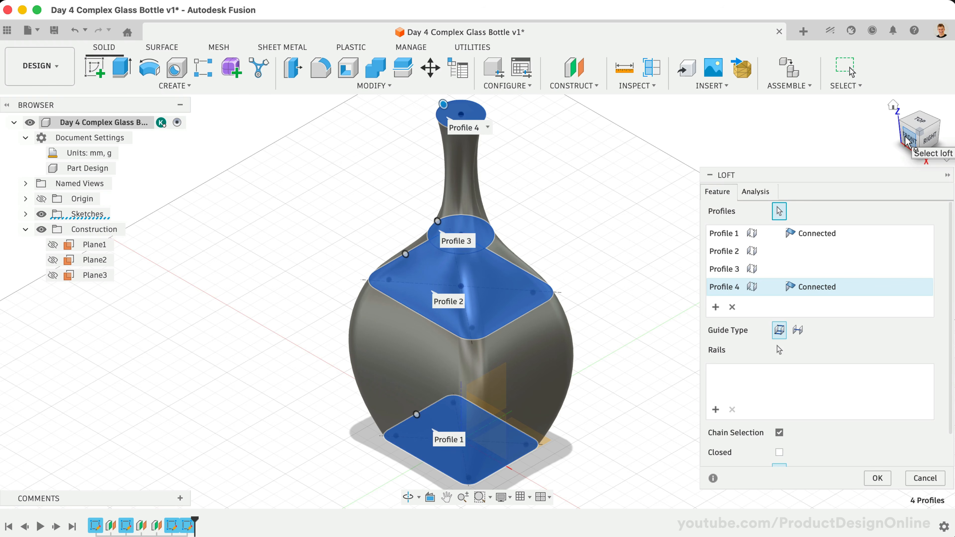
# Viewing the loft from the front, try the Direction condition on Profile 1 and Profile 4
pyautogui.click(910, 142)
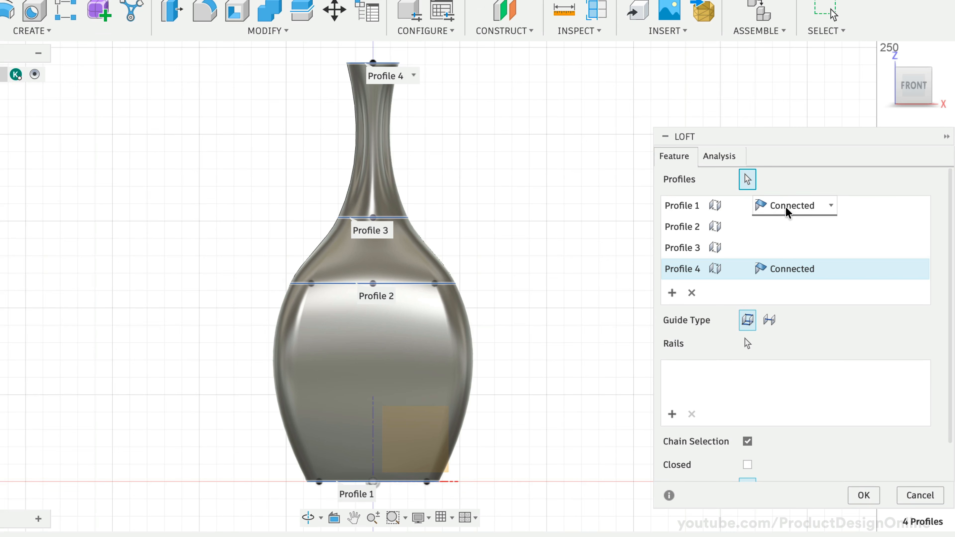
pyautogui.click(813, 235)
pyautogui.click(789, 246)
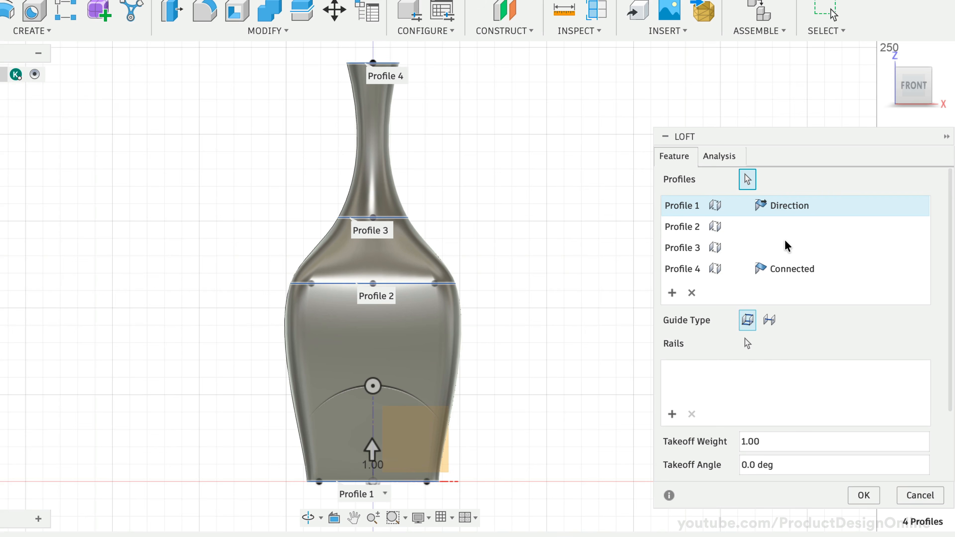
pyautogui.click(794, 273)
pyautogui.click(793, 309)
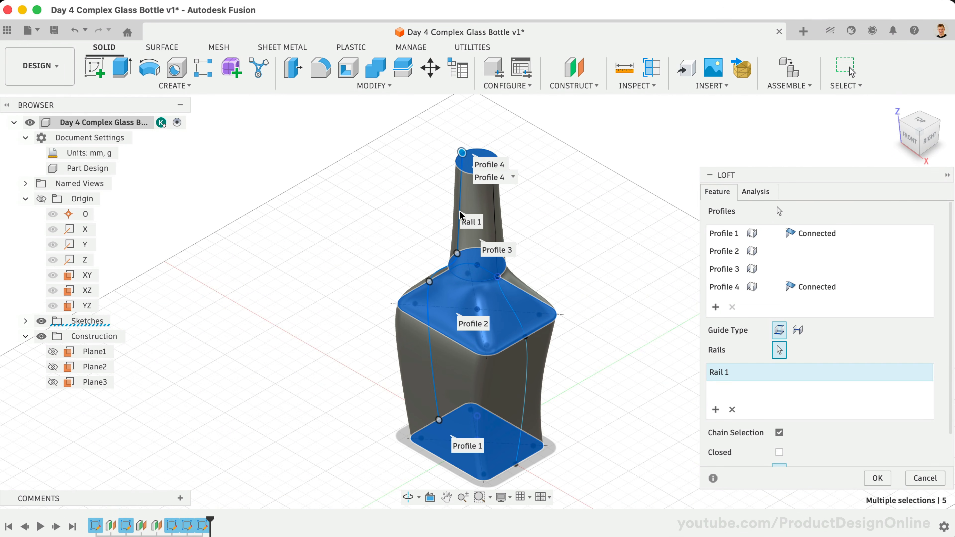
pyautogui.click(493, 210)
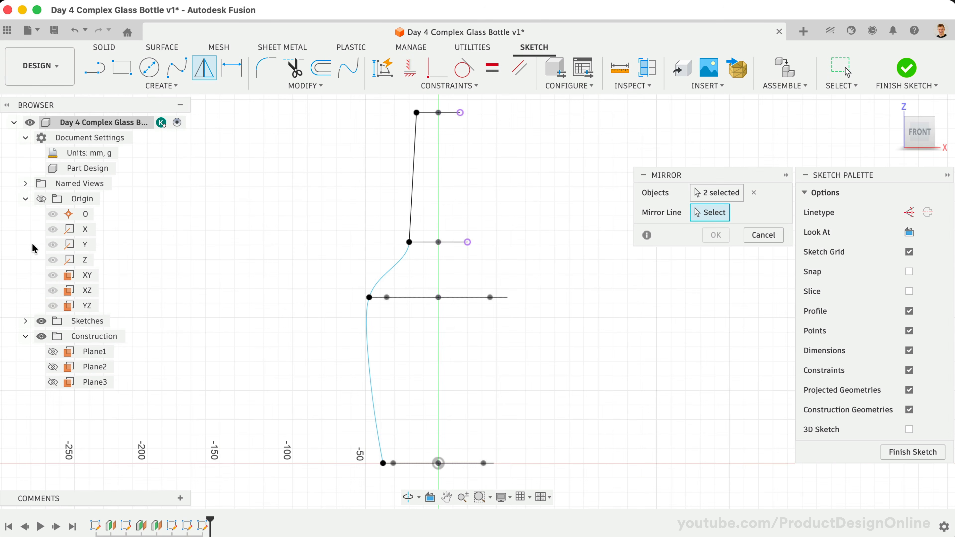
pyautogui.click(80, 263)
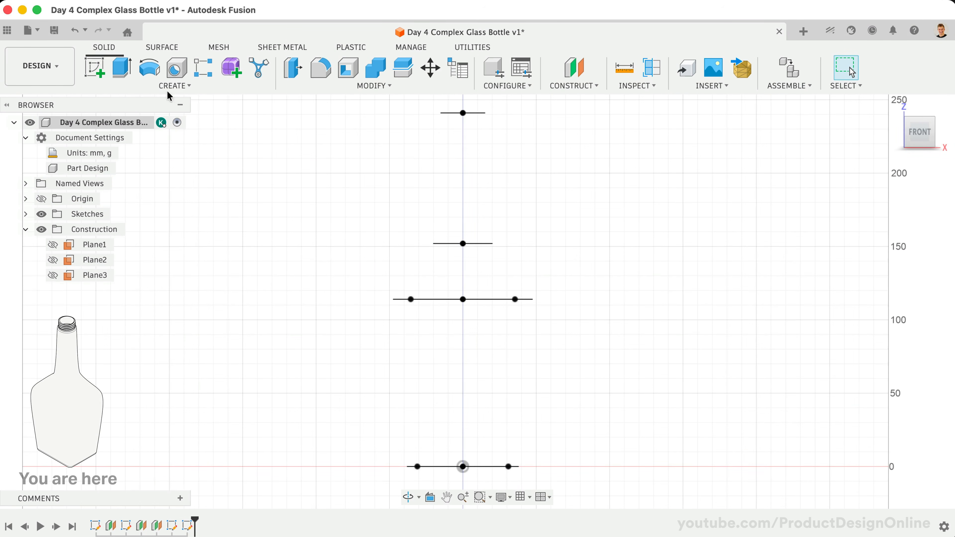
# Start a new sketch on the front origin plane (XZ) for the guide rail
pyautogui.click(95, 71)
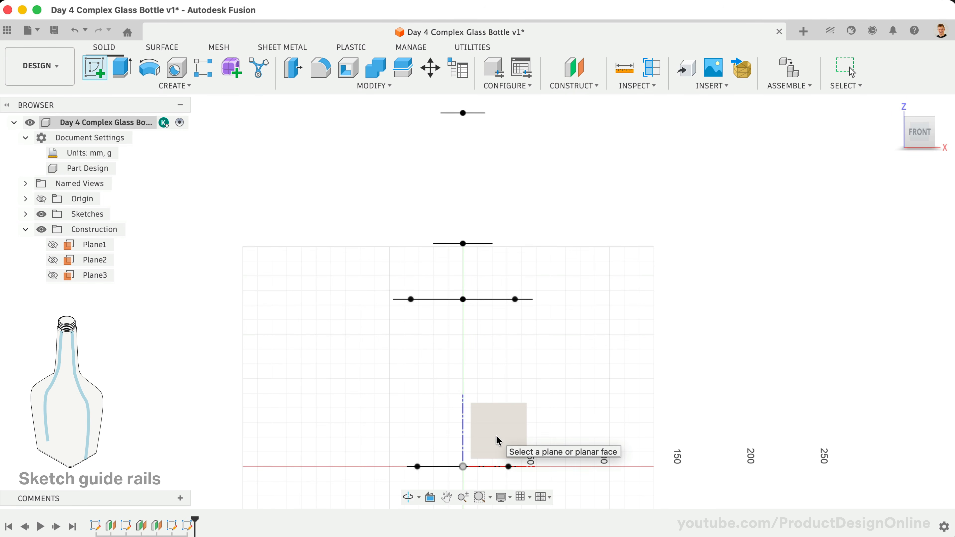
pyautogui.click(499, 441)
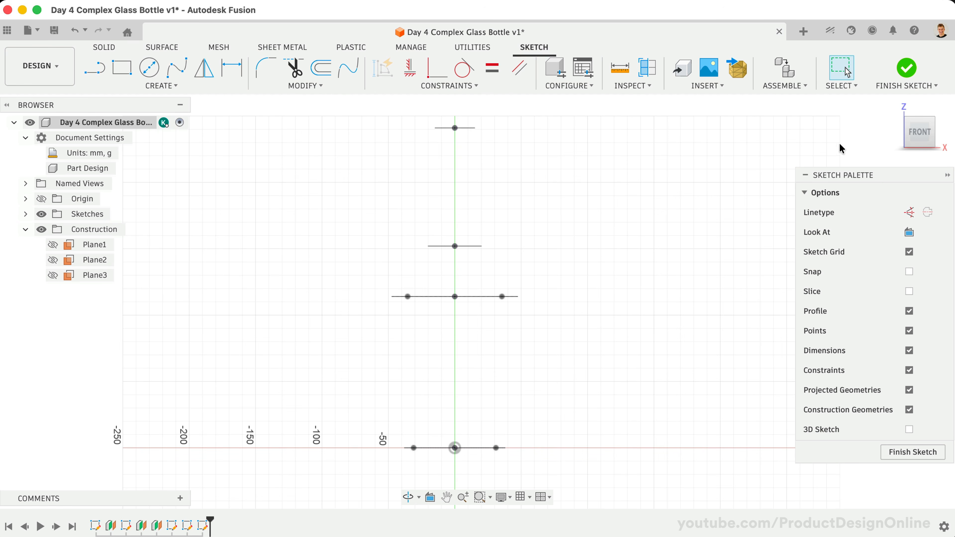
pyautogui.click(892, 105)
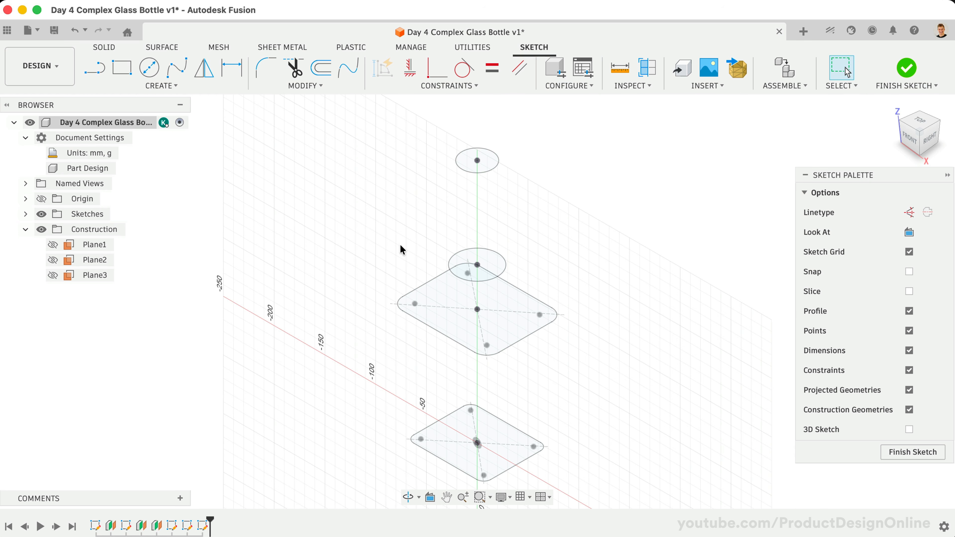
pyautogui.click(910, 140)
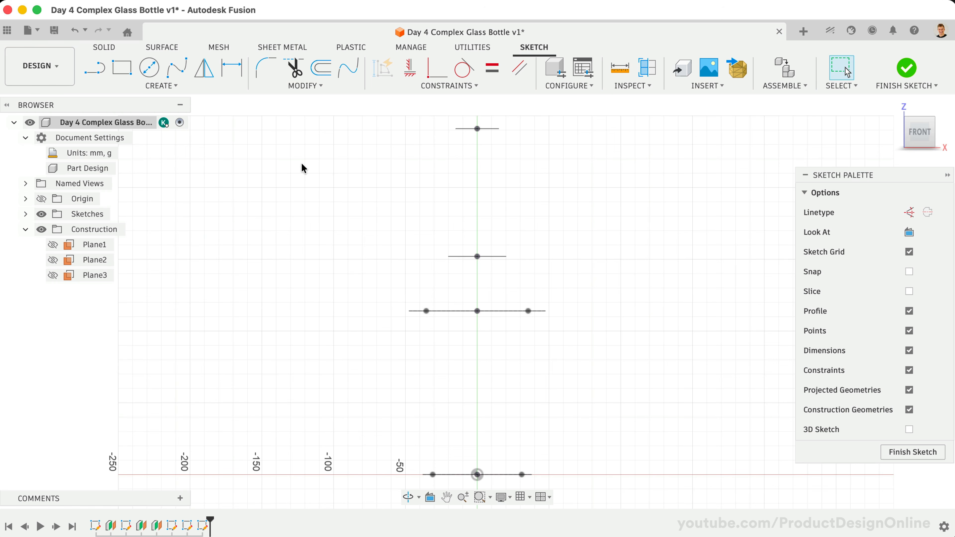
# Use Intersect to bring points into the sketch from the left edges of both rounded rectangles and from both circles, keeping Projection Link on
pyautogui.click(186, 89)
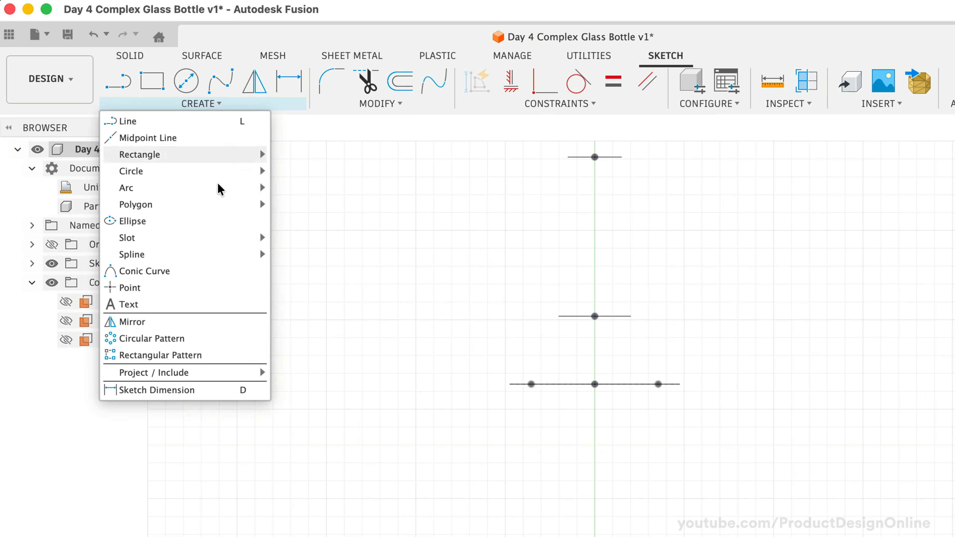
pyautogui.moveTo(227, 369)
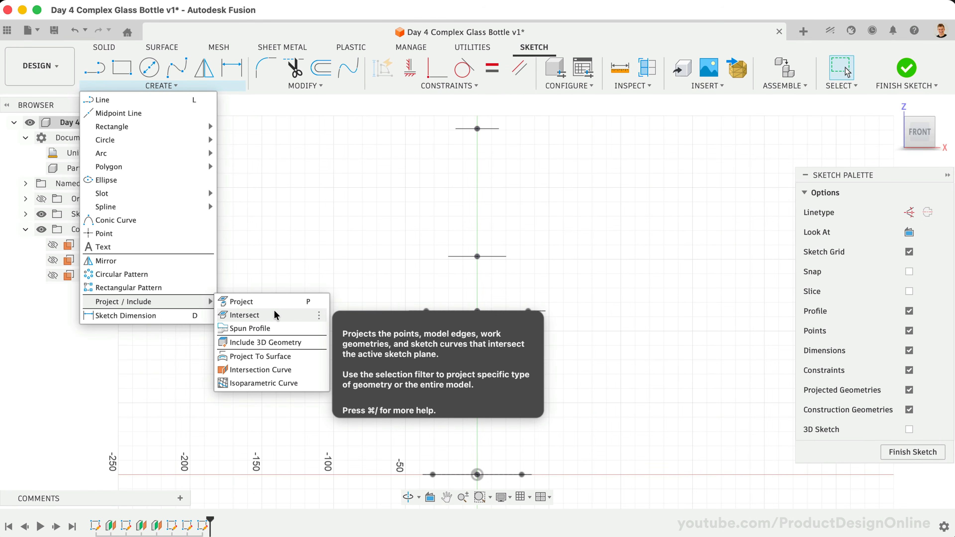
pyautogui.click(343, 390)
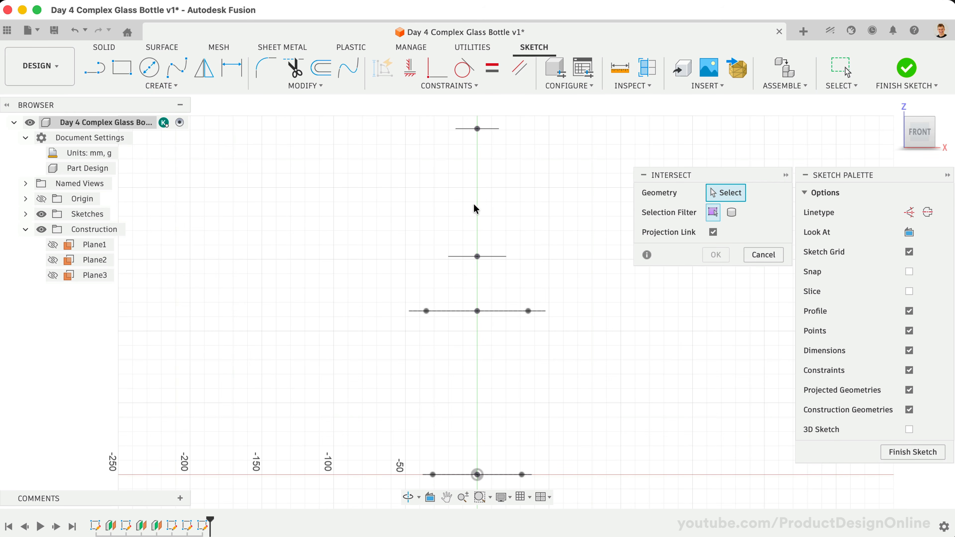
pyautogui.click(893, 107)
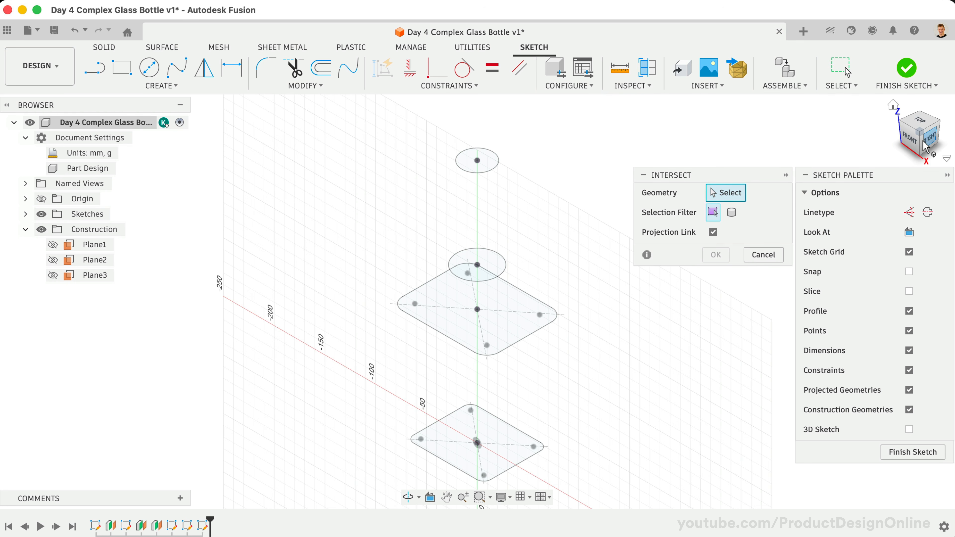
pyautogui.moveTo(918, 138)
pyautogui.mouseDown()
pyautogui.moveTo(850, 119)
pyautogui.moveTo(925, 143)
pyautogui.mouseUp()
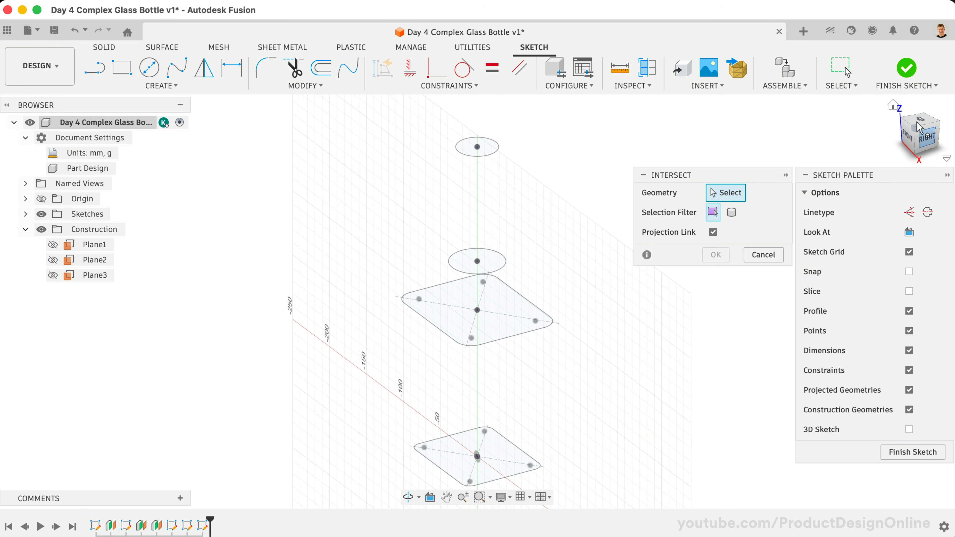
pyautogui.click(895, 108)
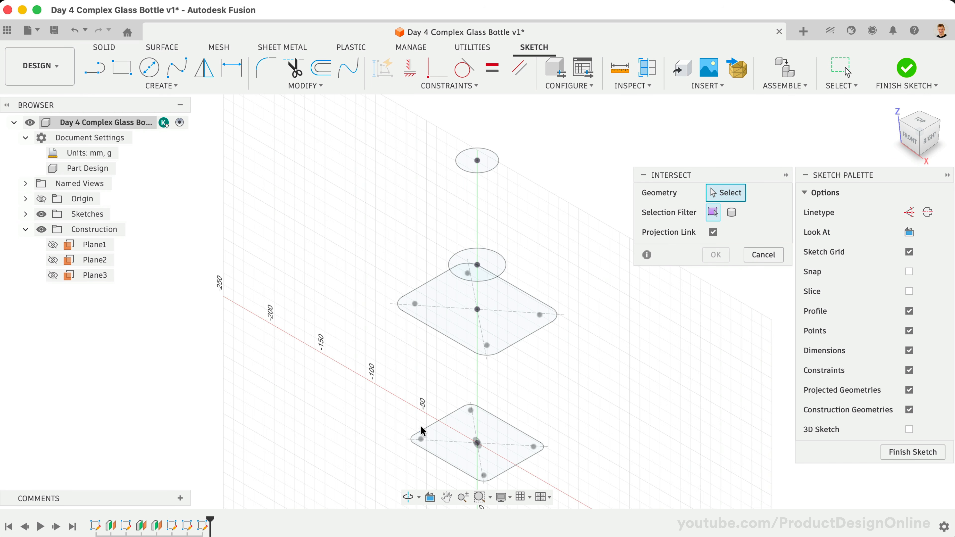
pyautogui.click(426, 429)
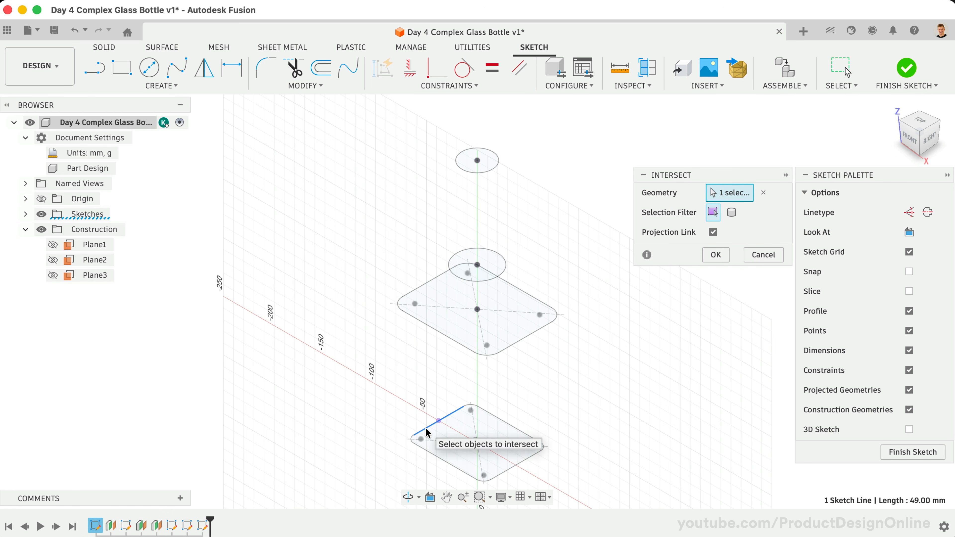
pyautogui.click(417, 286)
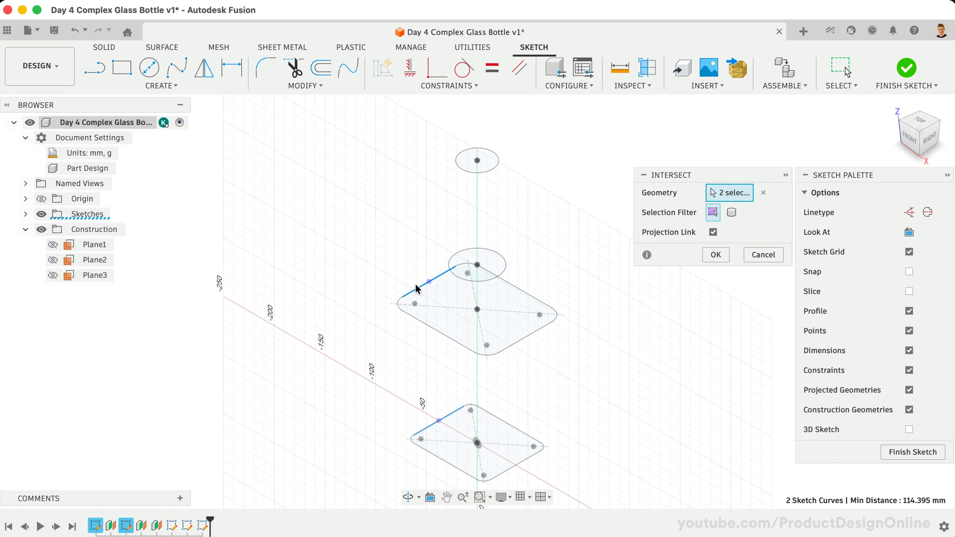
pyautogui.click(453, 252)
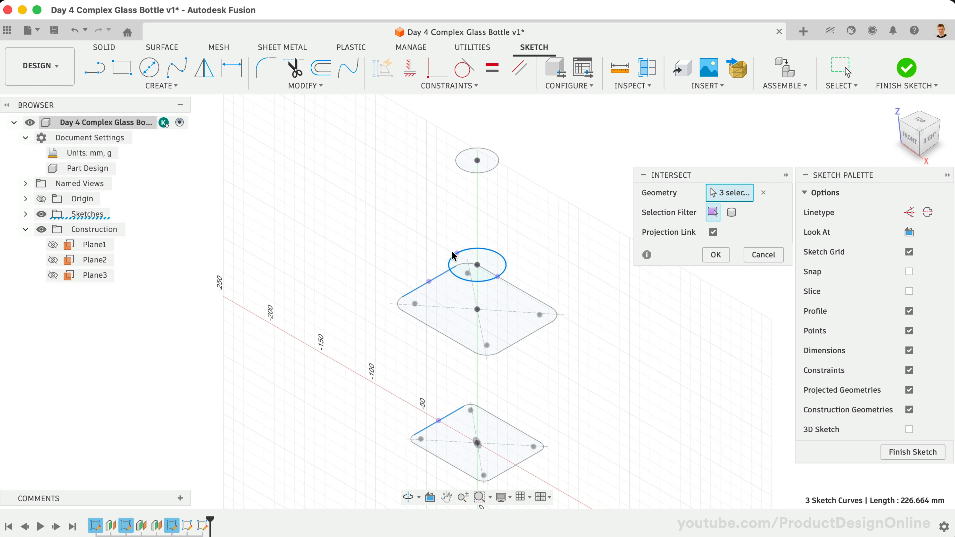
pyautogui.click(454, 167)
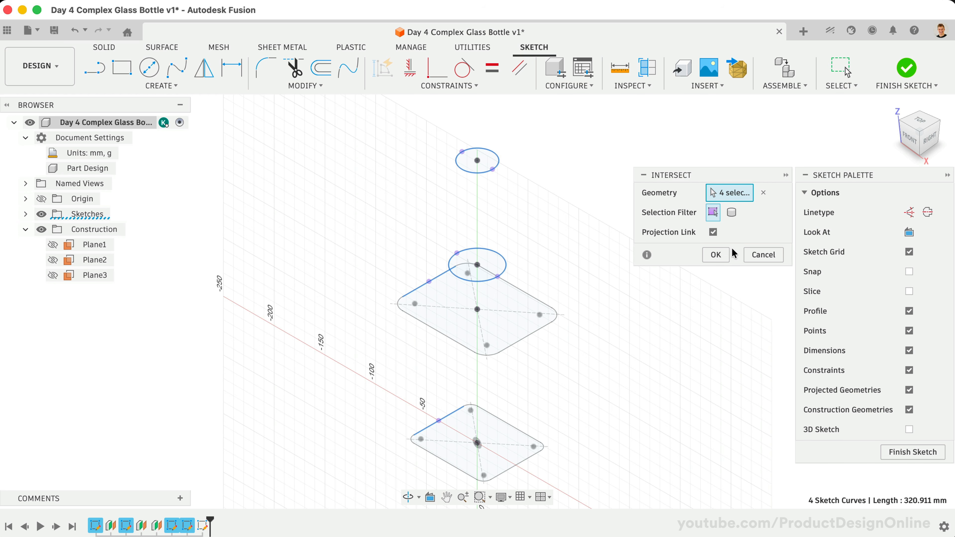
pyautogui.click(715, 255)
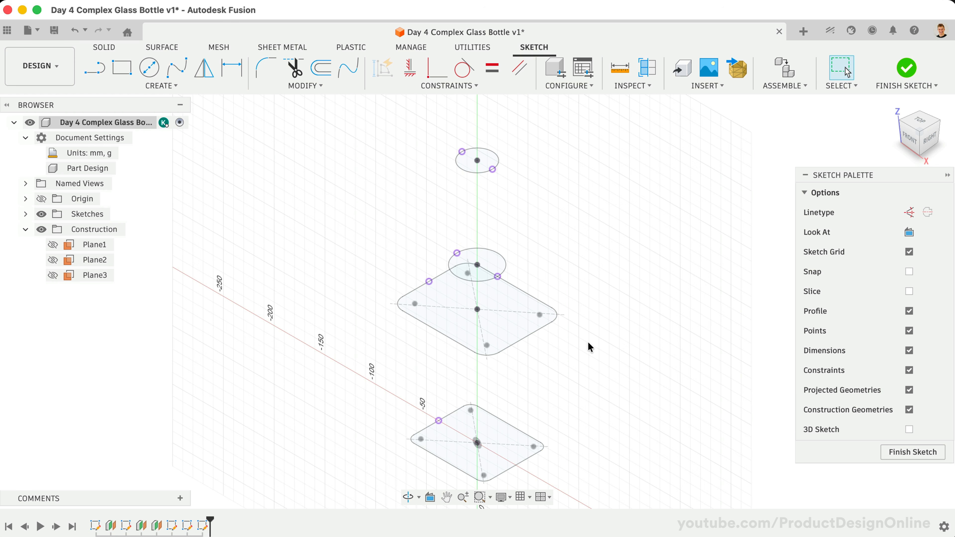
# Draw a neck line from the middle circle's left intersection point to the top circle's left intersection point
pyautogui.click(909, 233)
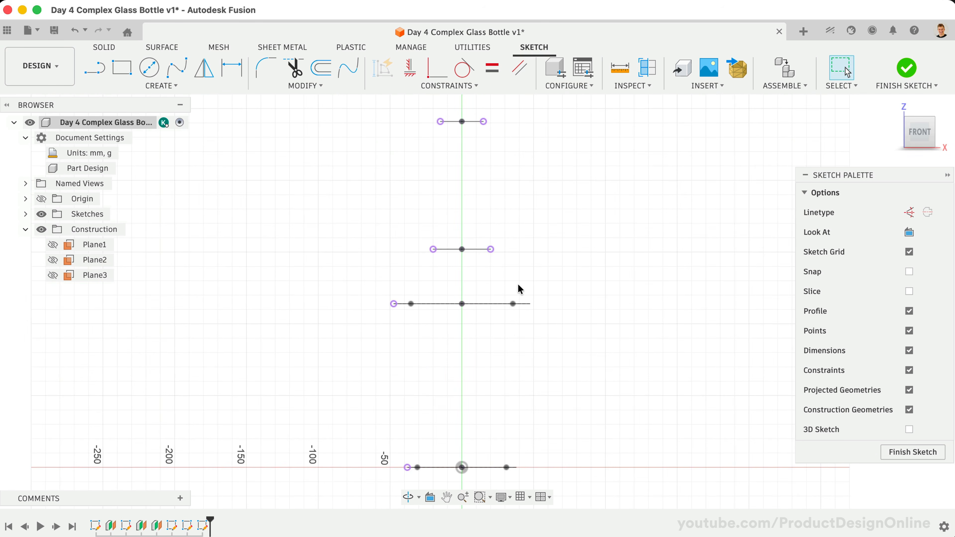
pyautogui.click(94, 68)
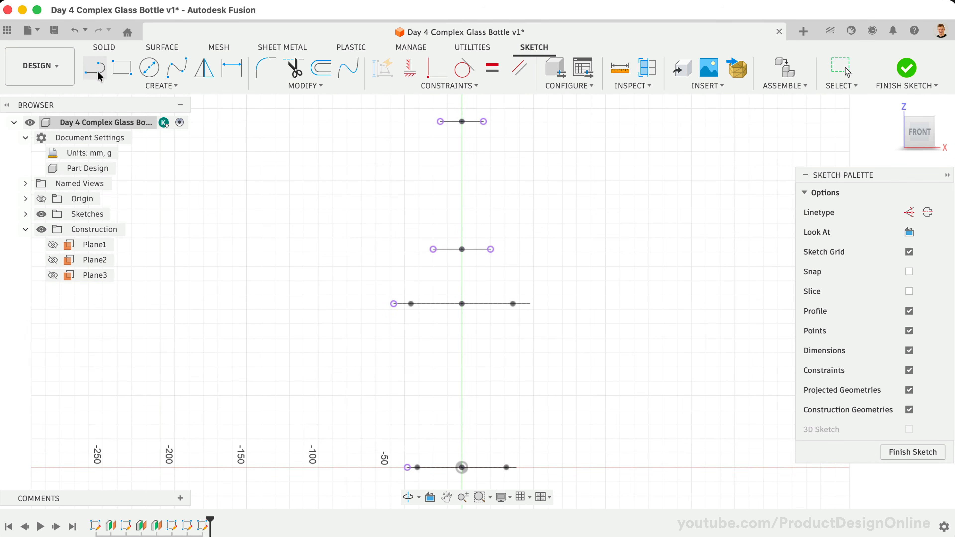
pyautogui.click(434, 249)
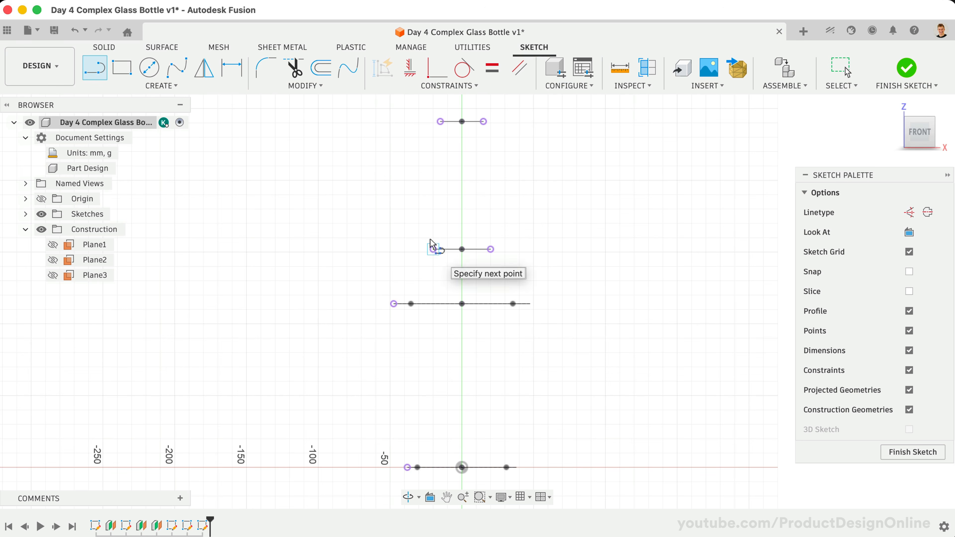
pyautogui.click(440, 121)
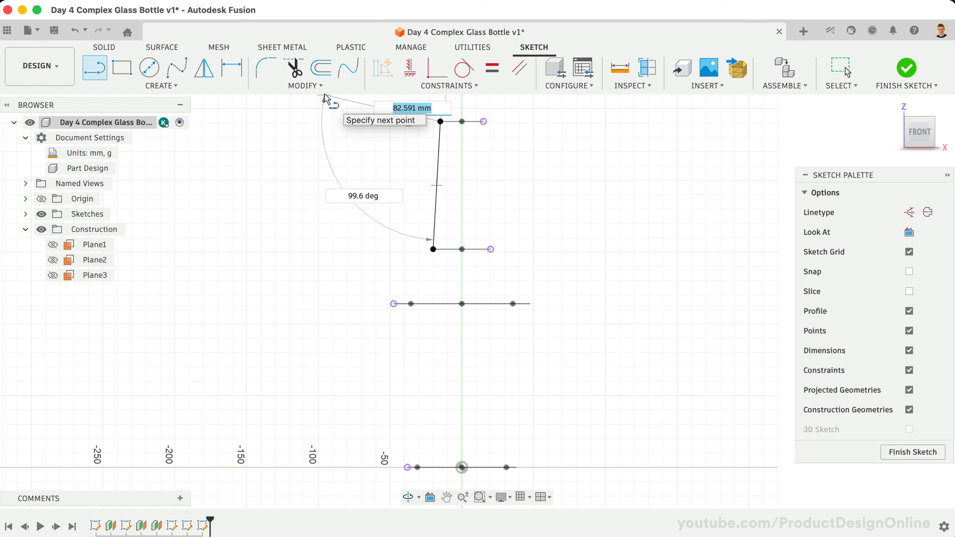
pyautogui.click(847, 71)
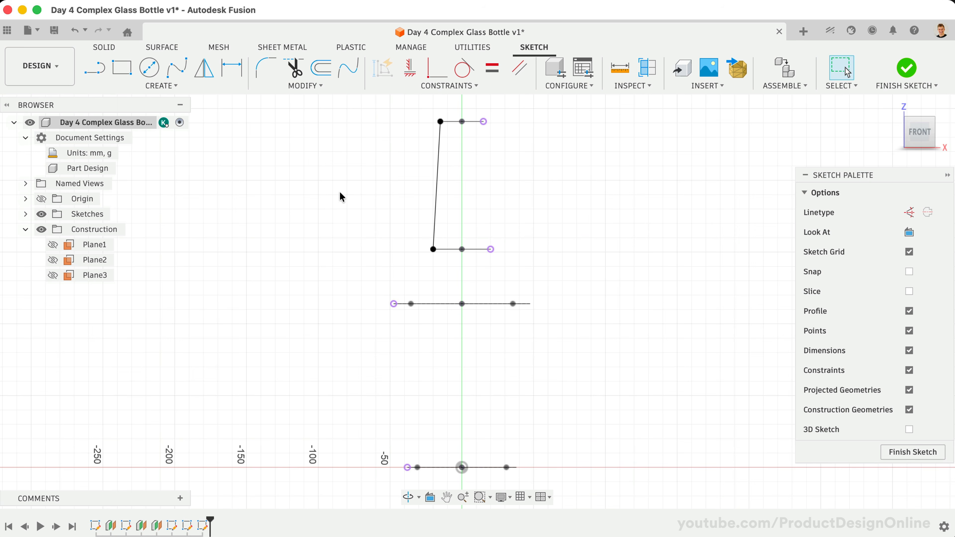
# Check the coincident constraints at the upper and lower ends of the neck line
pyautogui.moveTo(339, 191); pyautogui.dragTo(334, 202, button='middle')
pyautogui.click(435, 134)
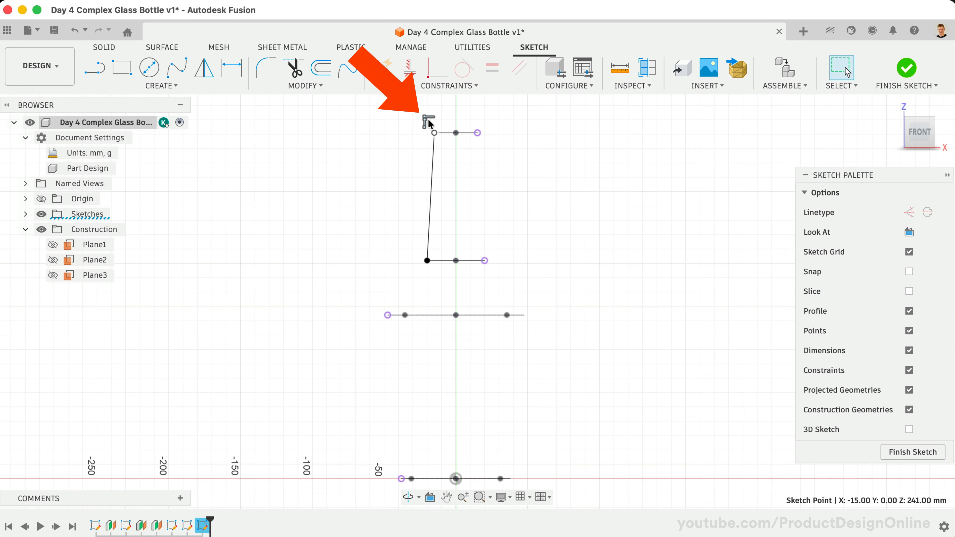
pyautogui.click(428, 120)
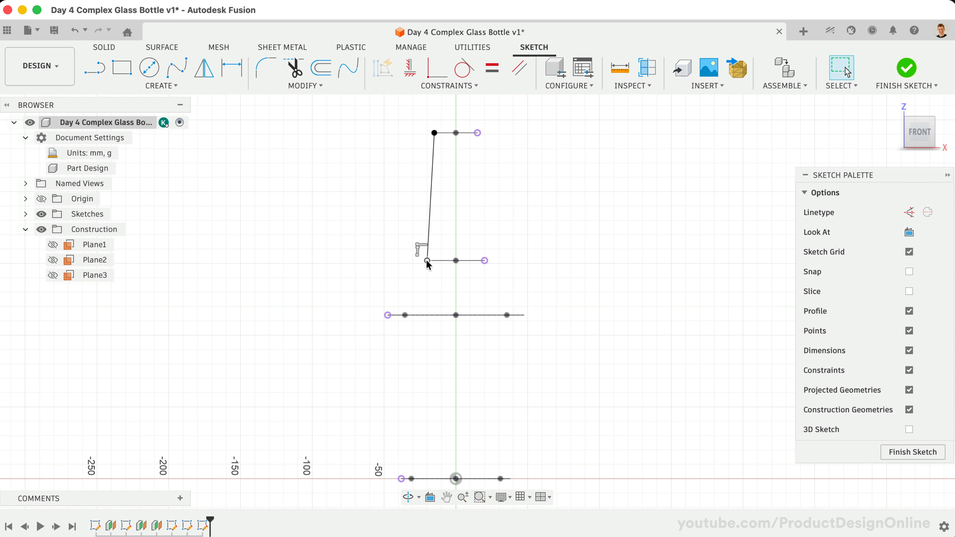
pyautogui.click(427, 260)
pyautogui.click(419, 251)
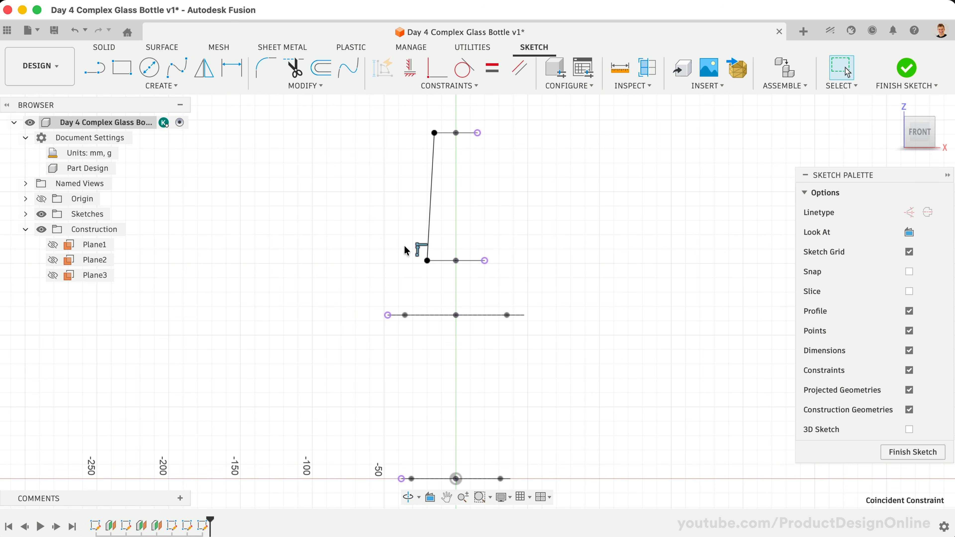
pyautogui.click(382, 239)
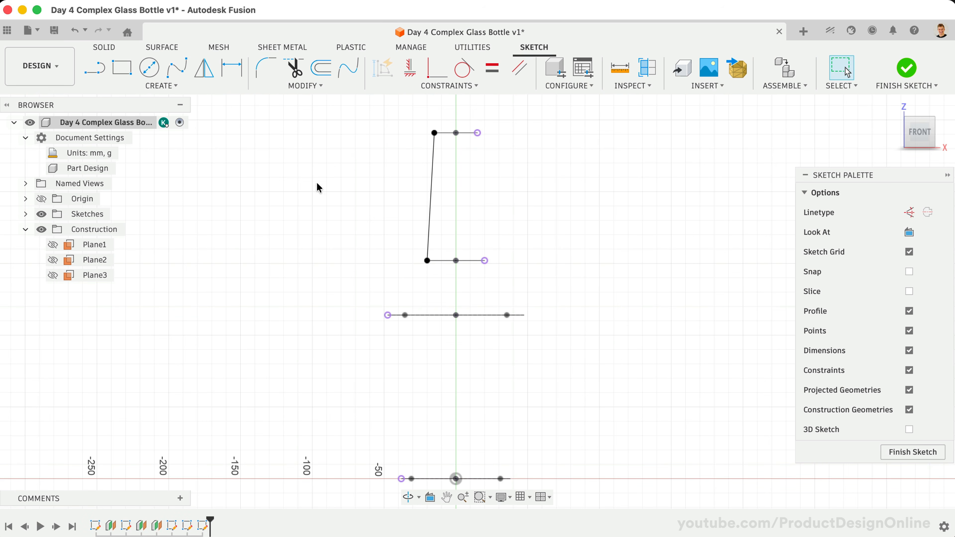
# Draw a fit point spline from the bottom rectangle's left point through the upper rectangle's left point to the neck line's lower end
pyautogui.click(176, 67)
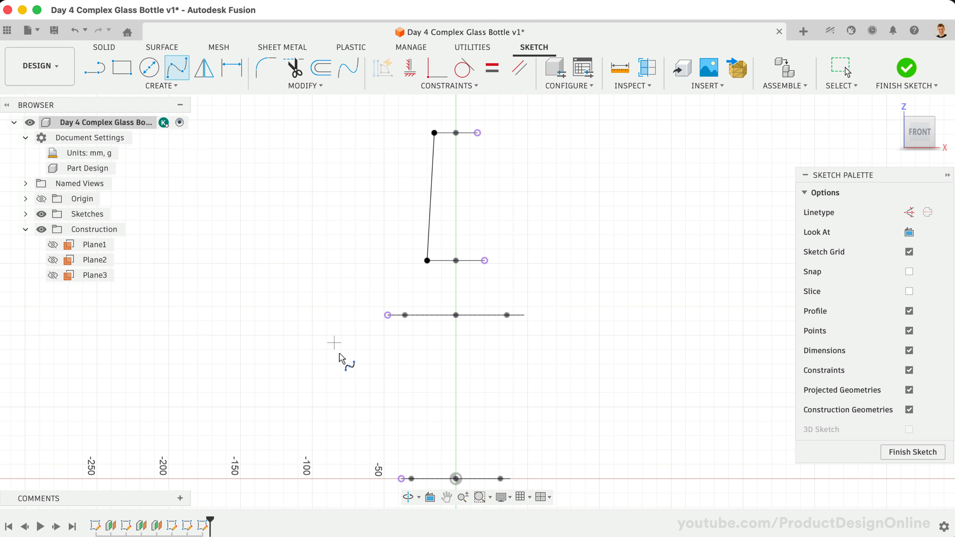
pyautogui.click(401, 479)
pyautogui.click(388, 314)
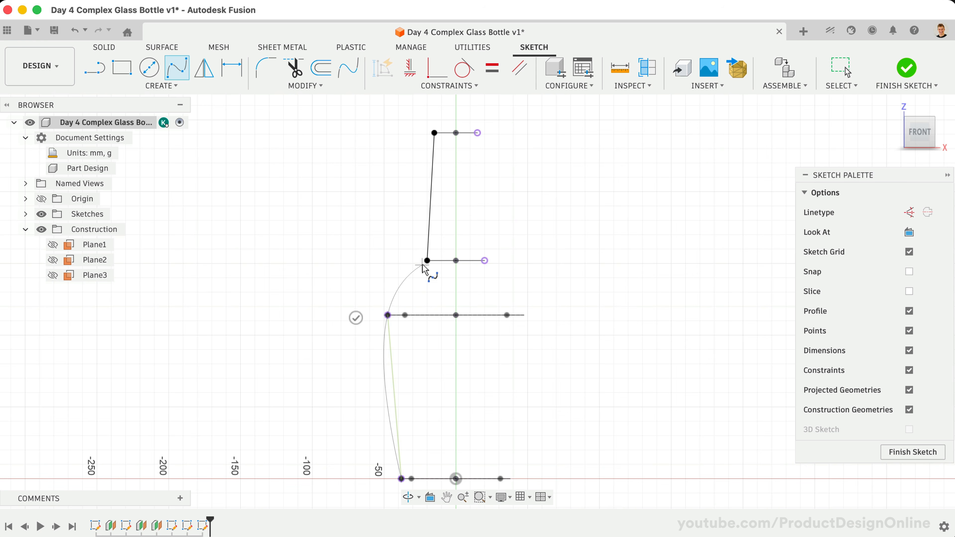
pyautogui.click(427, 260)
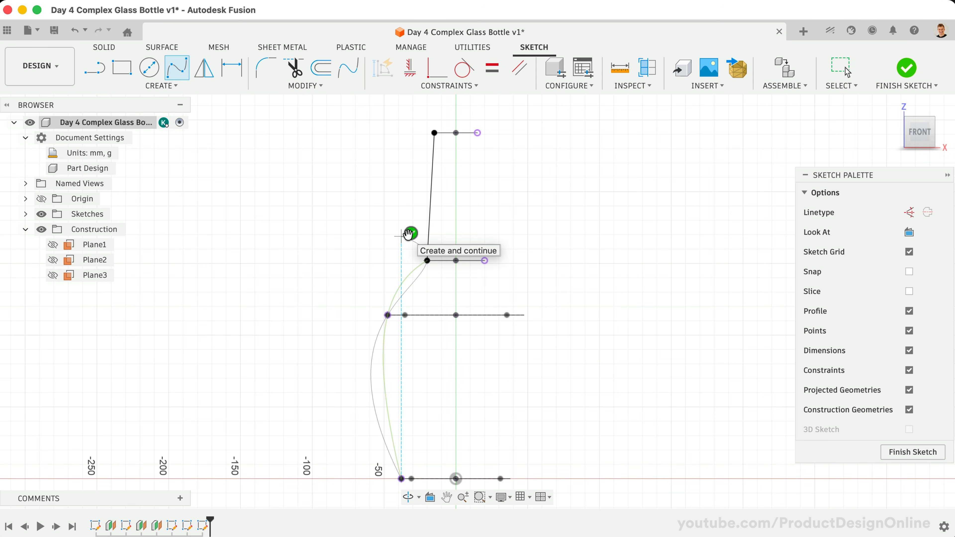
pyautogui.click(410, 233)
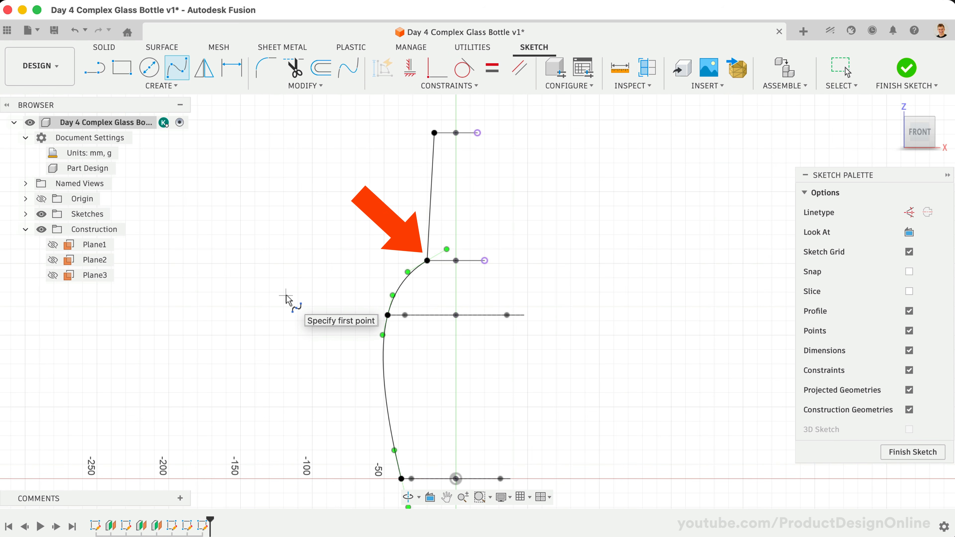
pyautogui.press('Escape')
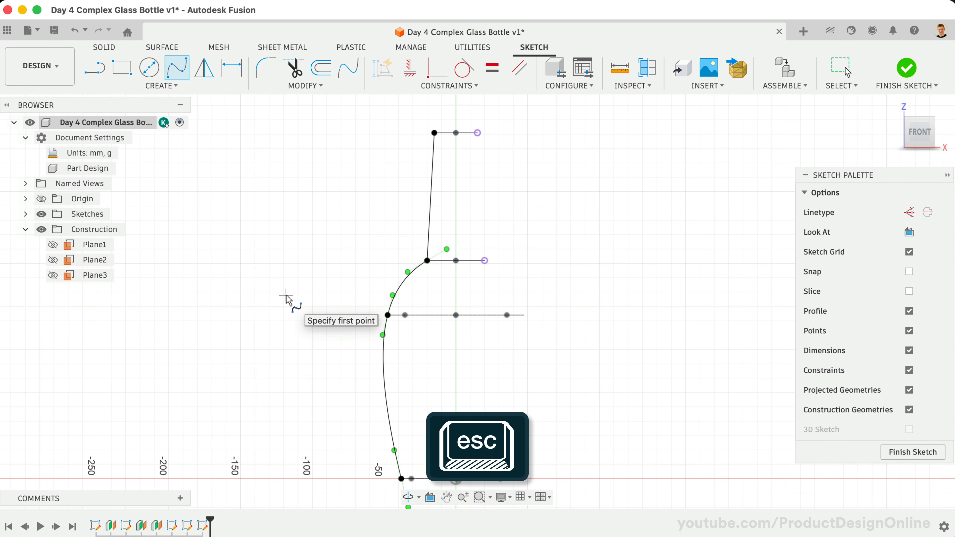
pyautogui.press('Escape')
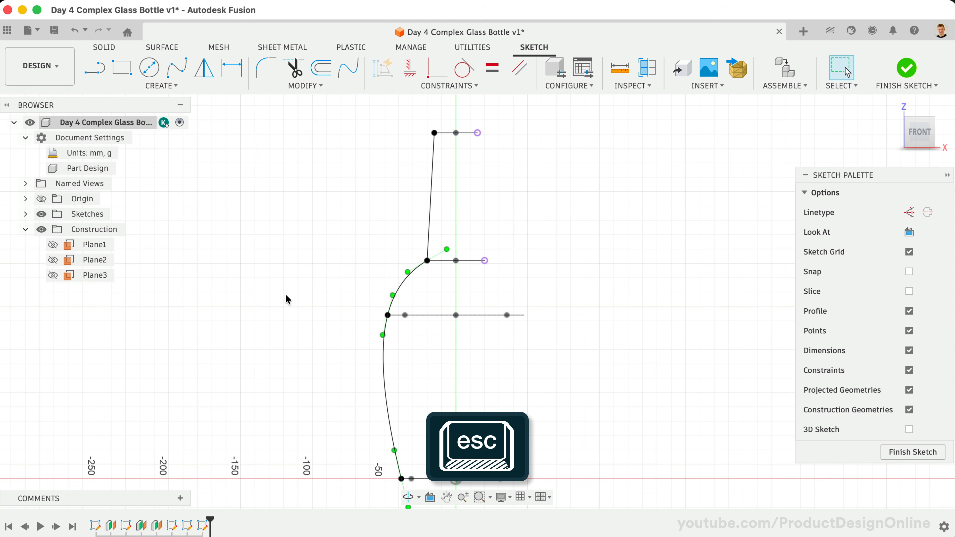
# Move the tangent handle at the spline's upper end onto the neck line so the curve flows into the neck
pyautogui.scroll(5, 462, 248)
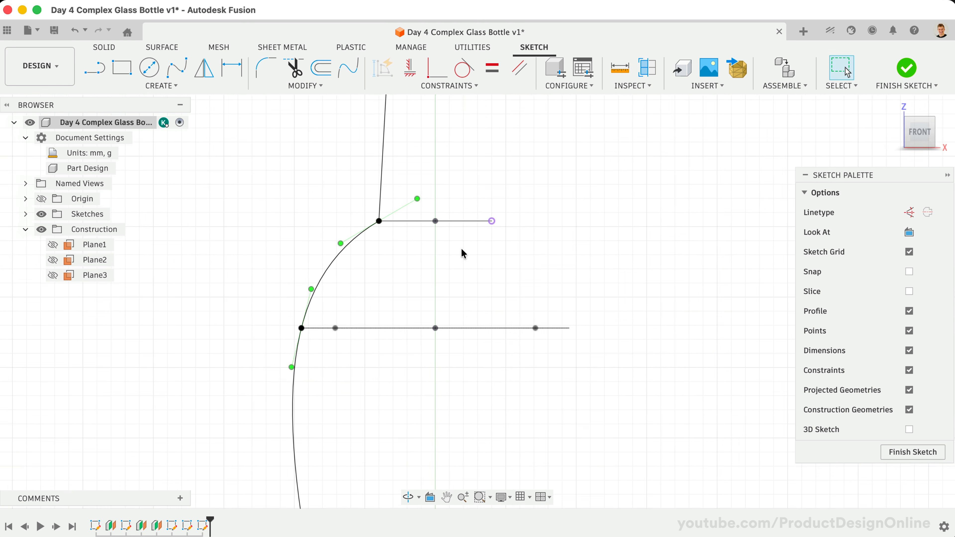
pyautogui.scroll(2, 460, 249)
pyautogui.moveTo(436, 233); pyautogui.dragTo(399, 217)
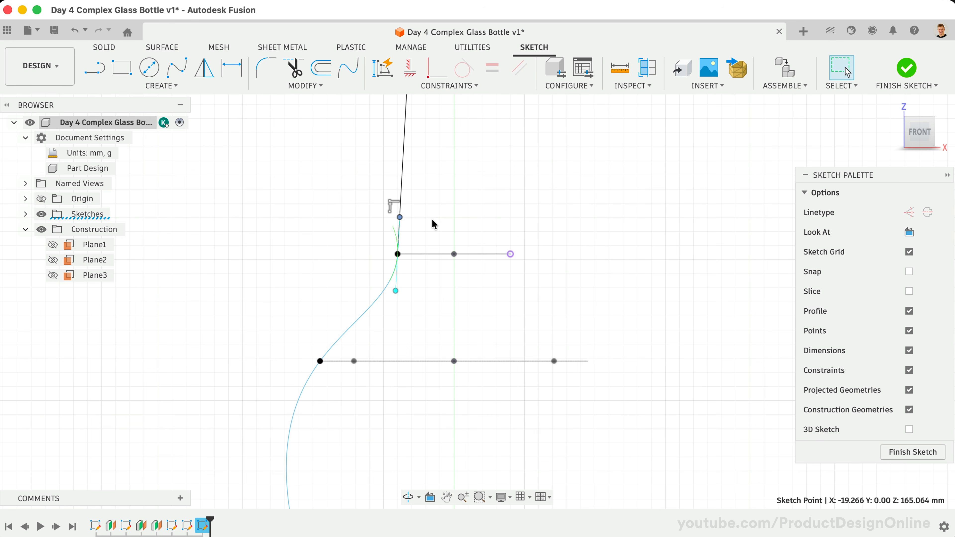
# Move the upper tangent handle of the spline's middle fit point to about X -44, Z 125 mm to steepen the shoulder curve
pyautogui.scroll(-6, 434, 224)
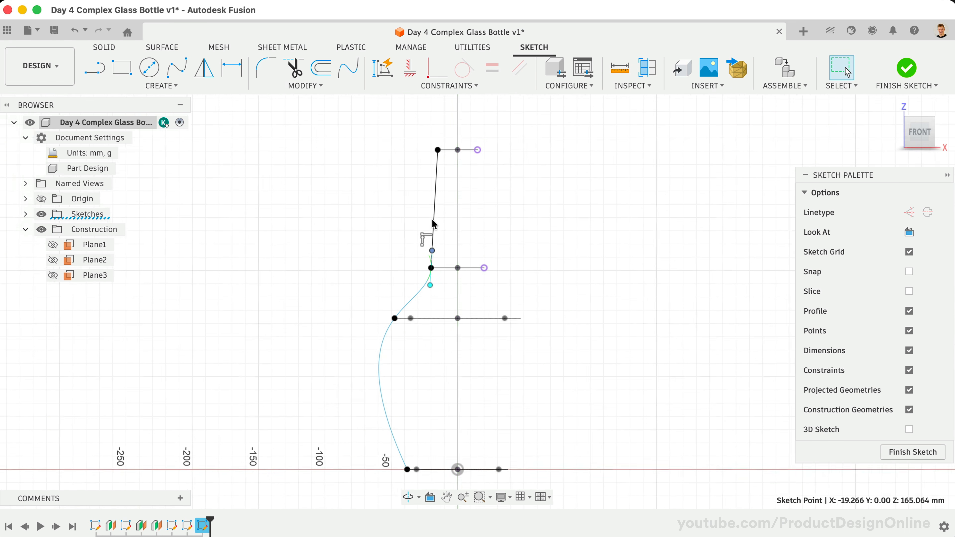
pyautogui.scroll(2, 451, 240)
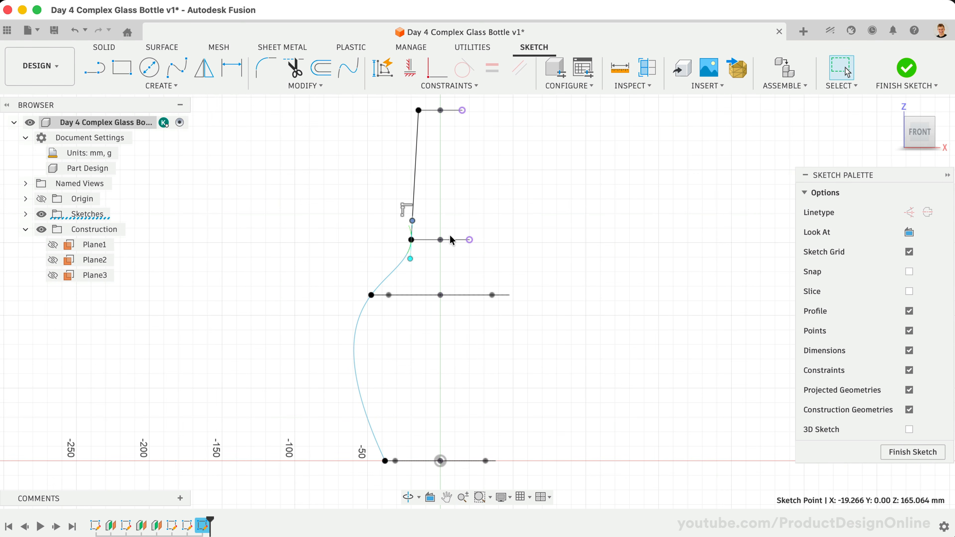
pyautogui.click(371, 296)
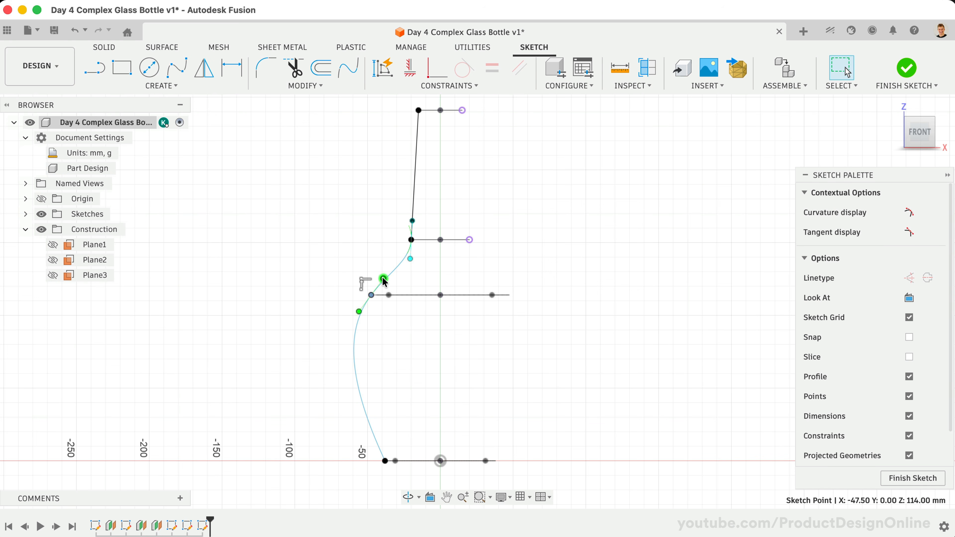
pyautogui.moveTo(383, 279); pyautogui.dragTo(375, 280)
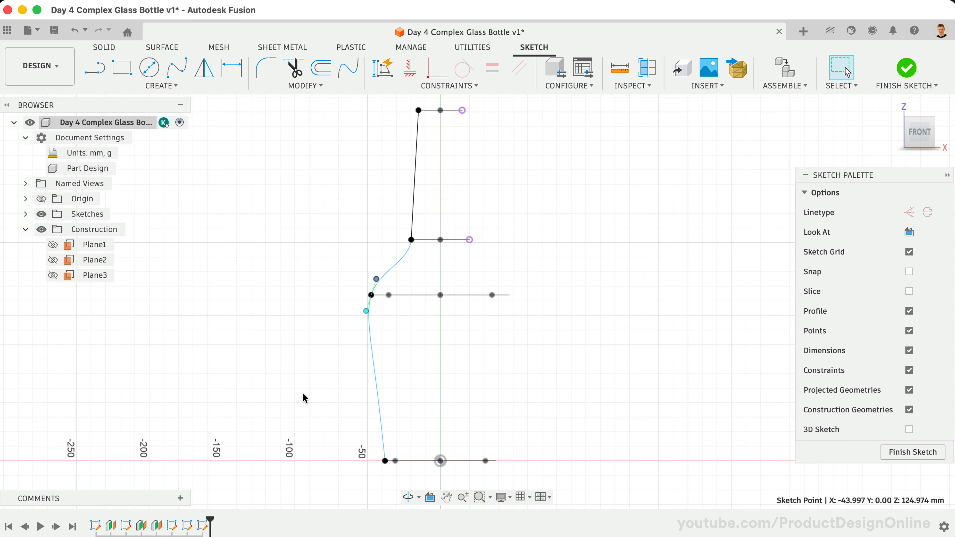
# Move the upper tangent handle of the spline's bottom end point outward to about X -42.7, Z 24 mm
pyautogui.click(385, 461)
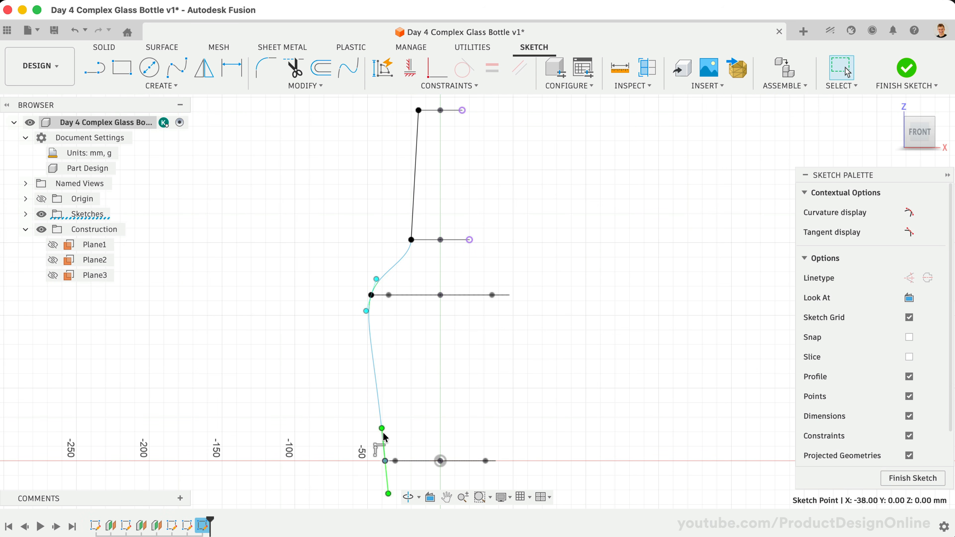
pyautogui.moveTo(383, 429); pyautogui.dragTo(378, 426)
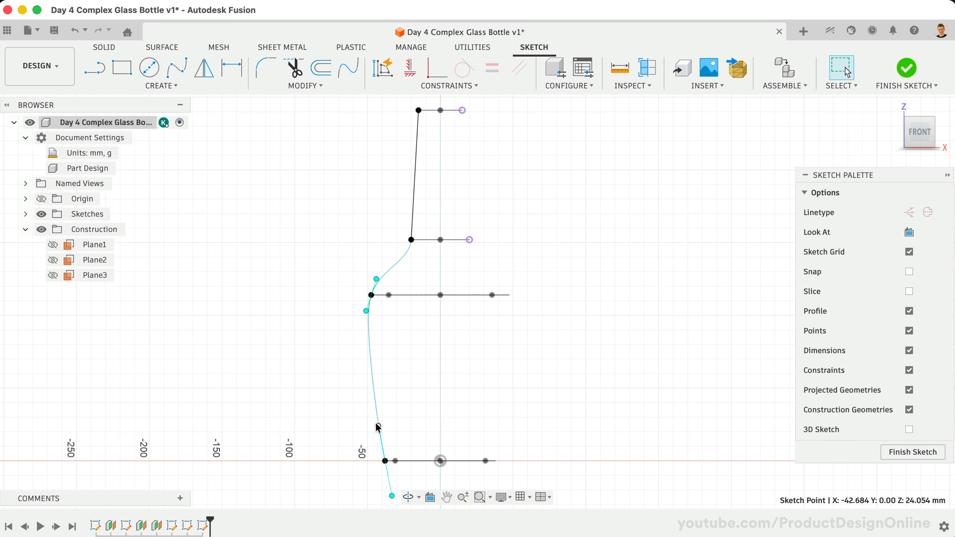
pyautogui.click(315, 416)
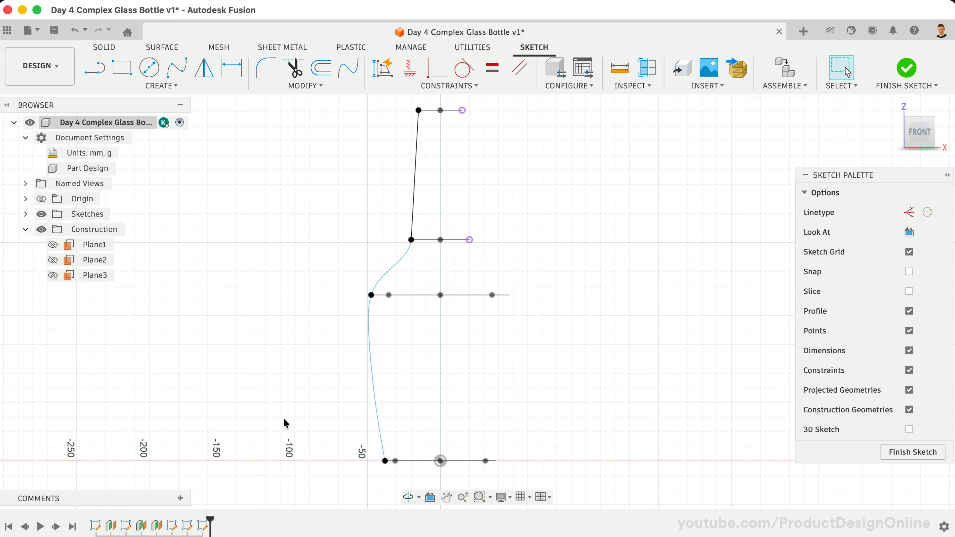
pyautogui.scroll(1, 284, 418)
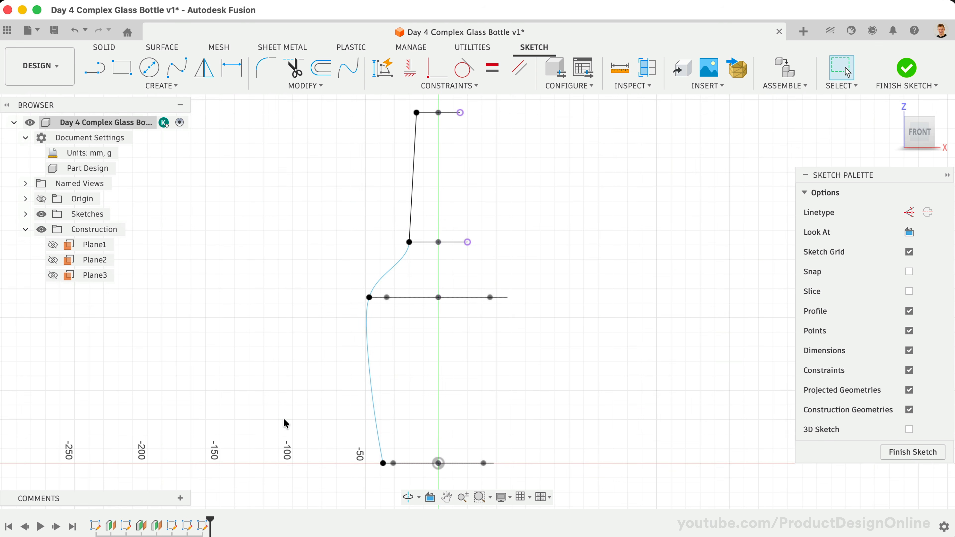
# Mirror the neck line and the body spline across the origin's Z axis
pyautogui.click(205, 69)
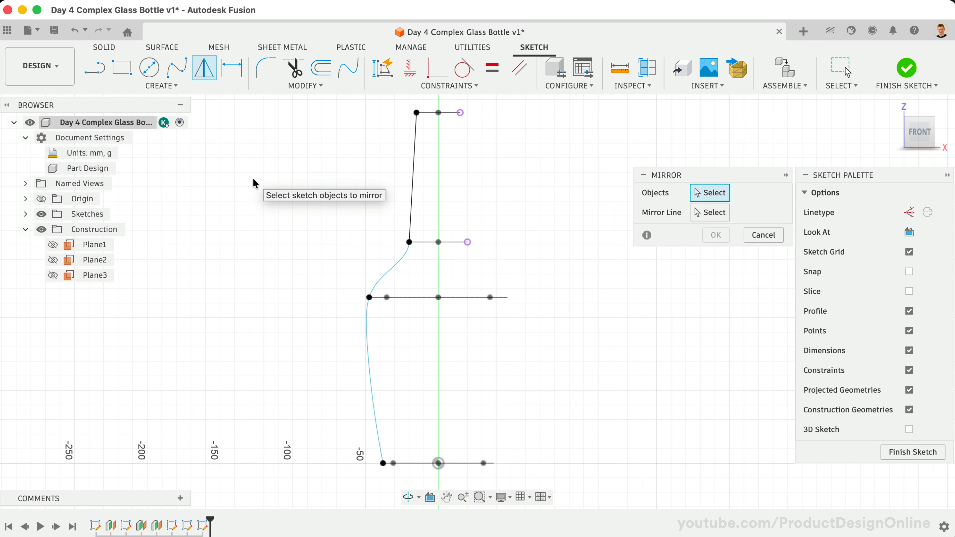
pyautogui.click(405, 190)
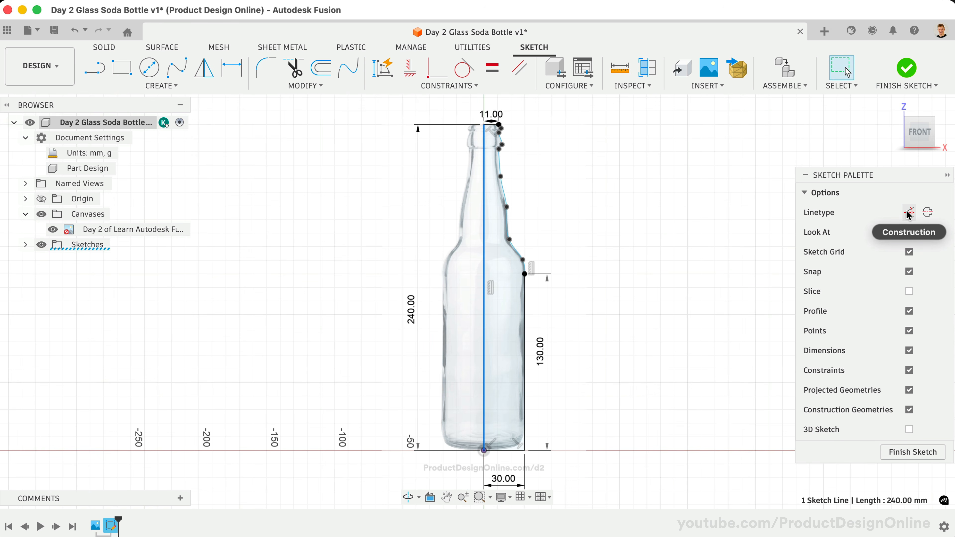
pyautogui.click(909, 215)
pyautogui.click(609, 264)
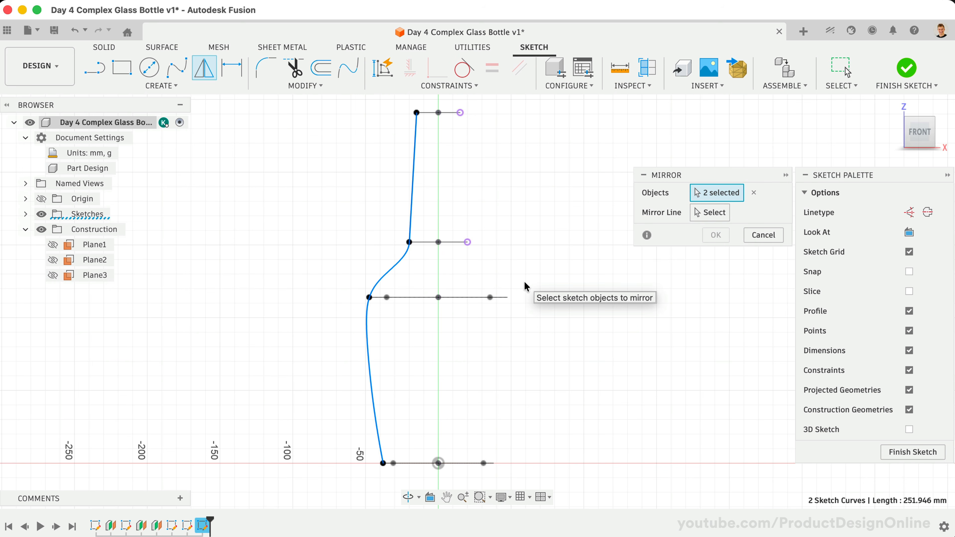
pyautogui.click(704, 213)
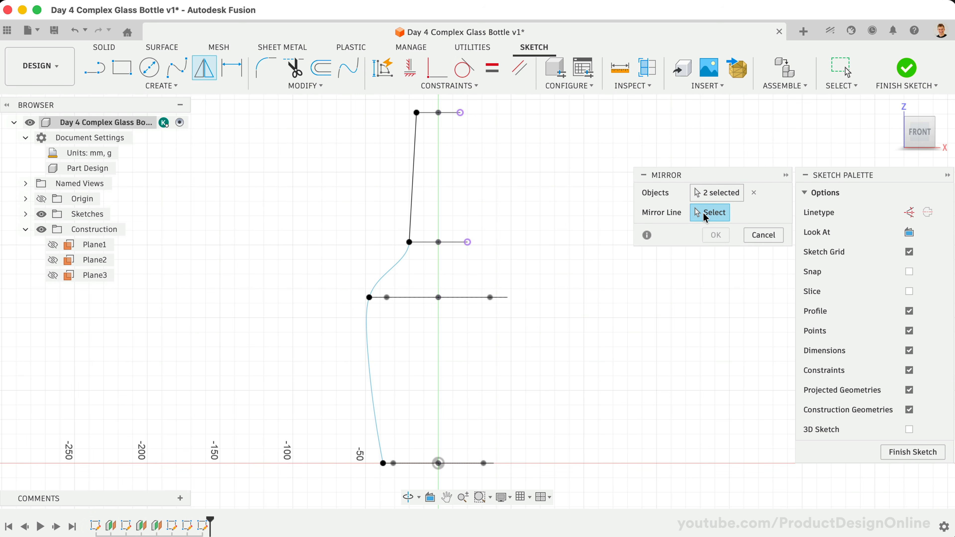
pyautogui.click(25, 200)
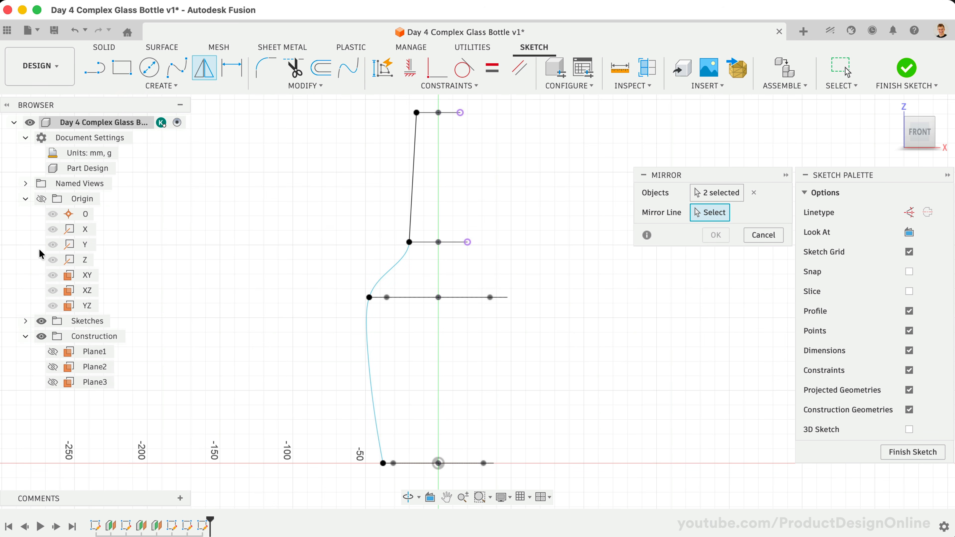
pyautogui.click(80, 263)
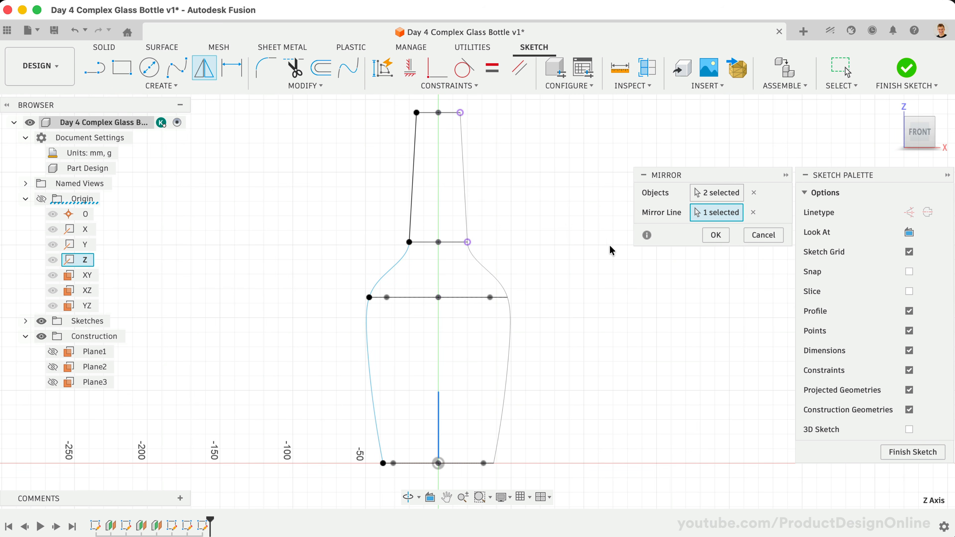
pyautogui.click(714, 236)
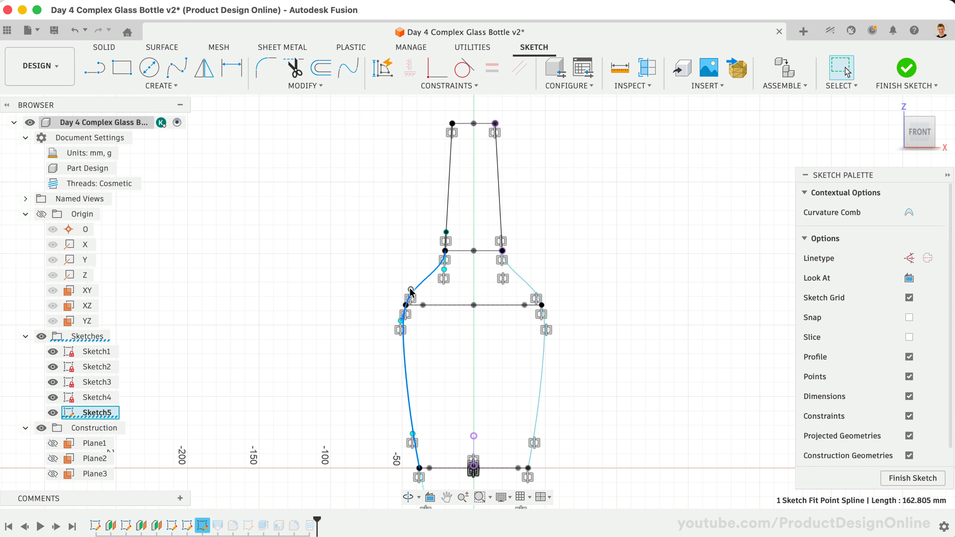
pyautogui.moveTo(411, 291)
pyautogui.mouseDown()
pyautogui.moveTo(387, 281)
pyautogui.moveTo(414, 290)
pyautogui.mouseUp()
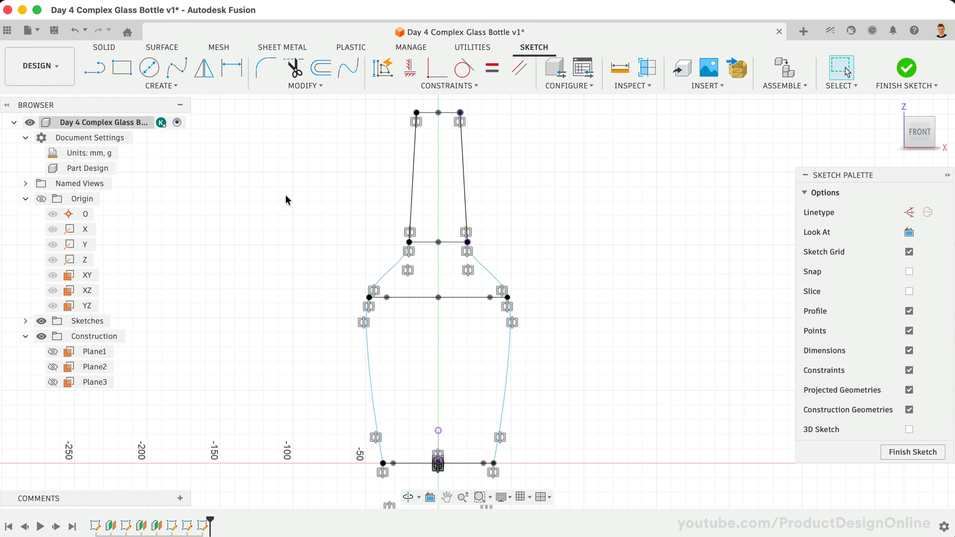
# Start a loft through the bottom rectangle, upper rectangle, middle circle and top circle profiles, in that order
pyautogui.click(112, 44)
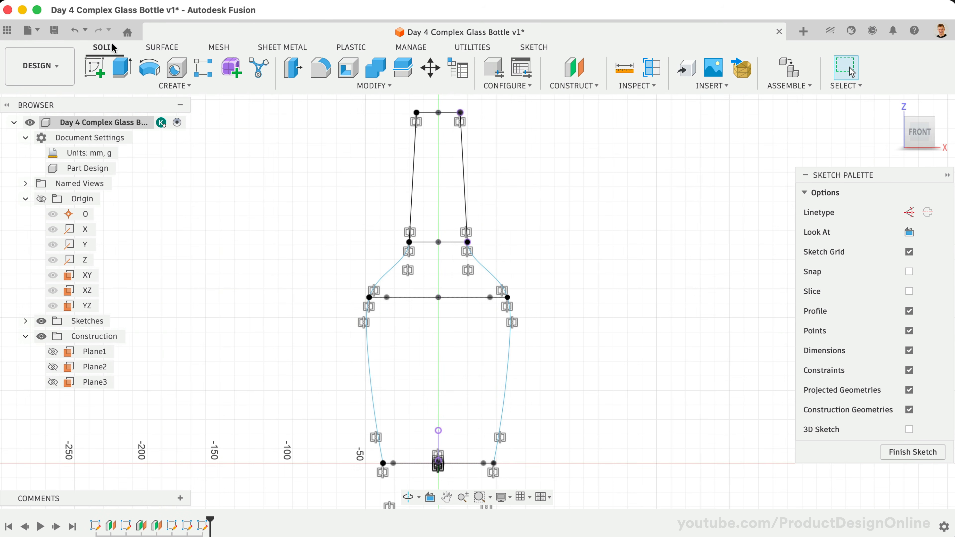
pyautogui.click(174, 86)
pyautogui.click(150, 196)
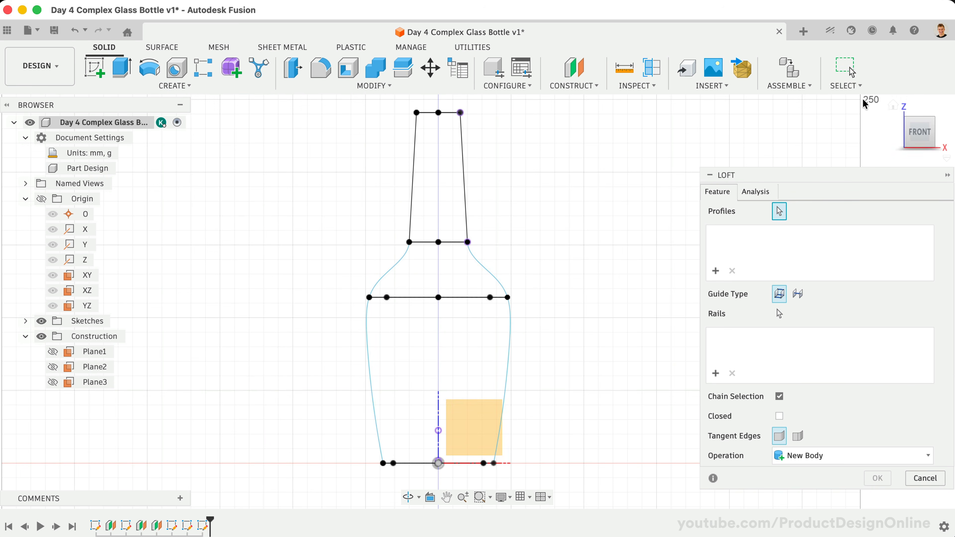
pyautogui.click(893, 106)
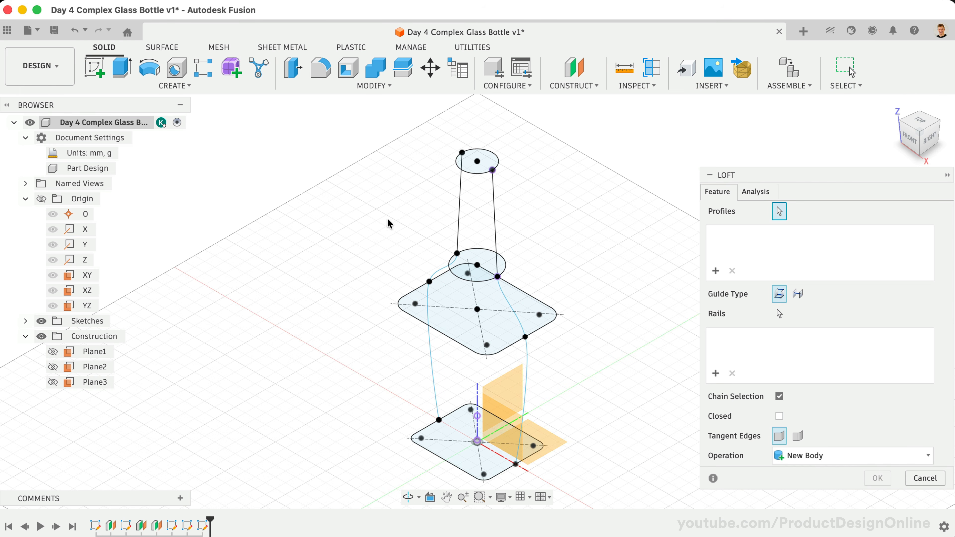
pyautogui.click(450, 447)
pyautogui.click(455, 325)
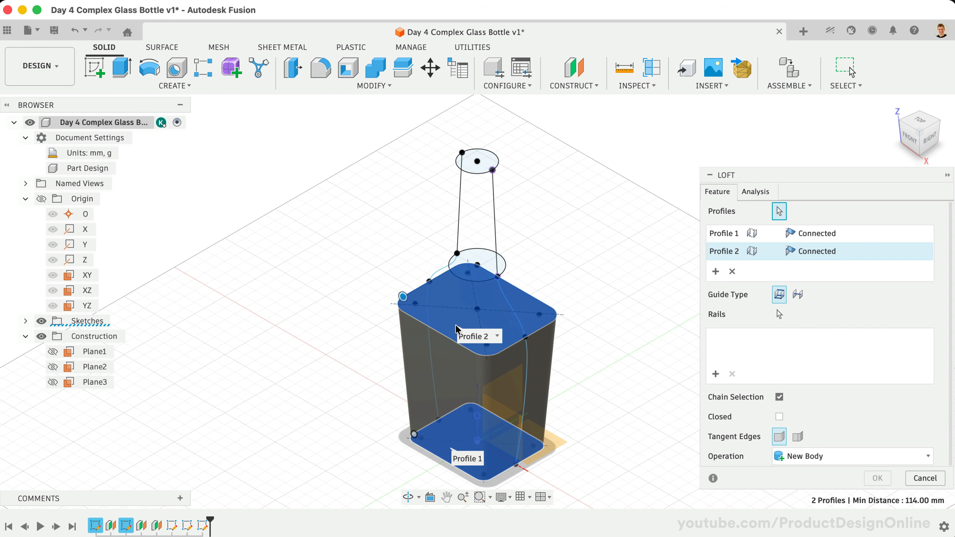
pyautogui.click(479, 253)
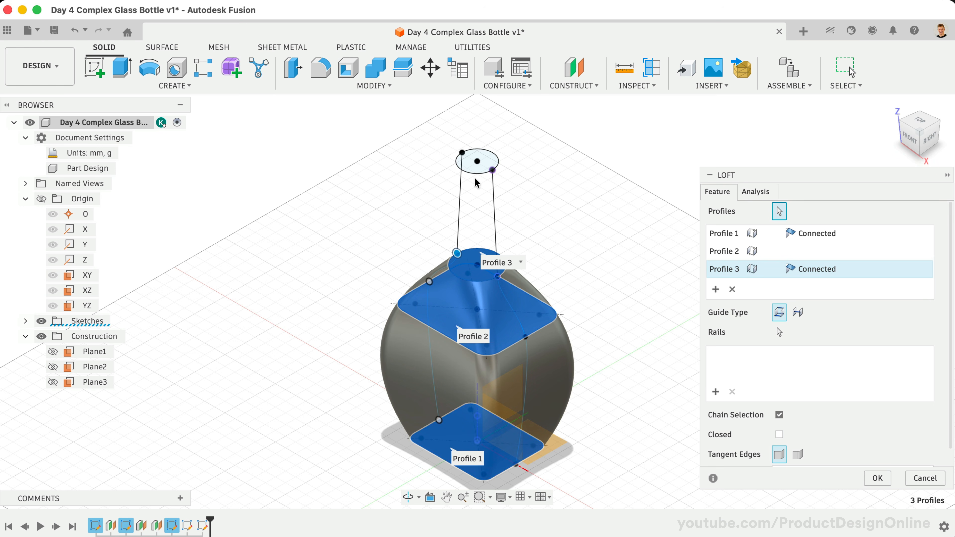
pyautogui.click(476, 162)
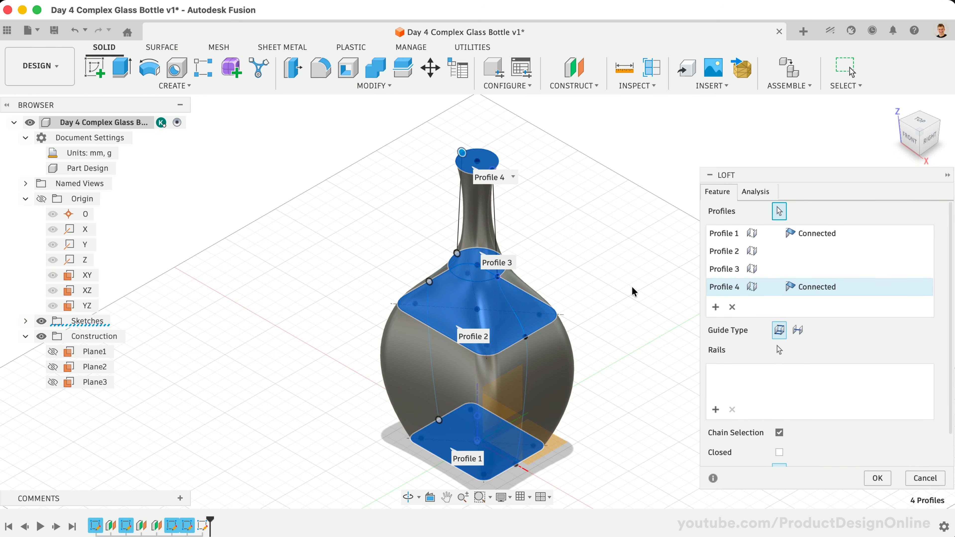
# Add the left and right neck-and-body curves as the loft's two guide rails, with Chain Selection enabled
pyautogui.click(716, 409)
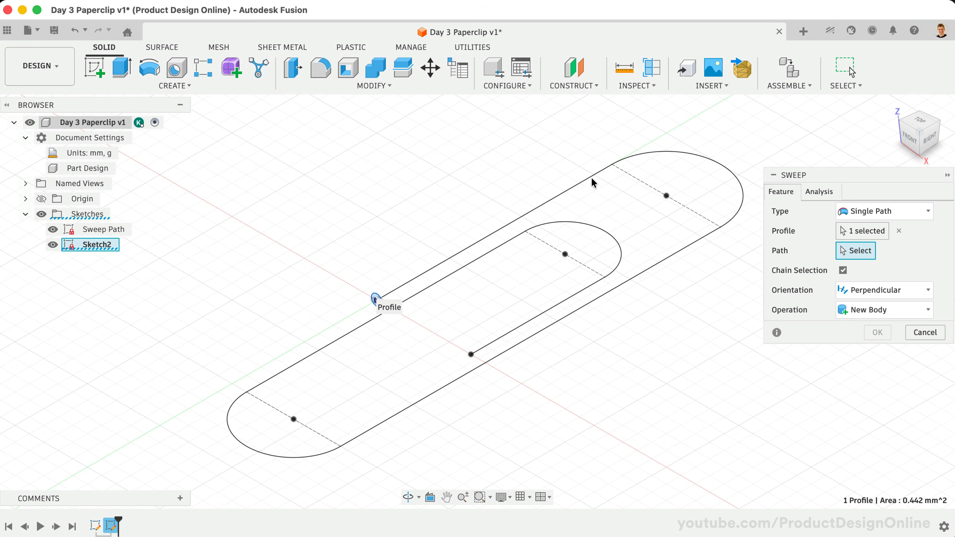
pyautogui.click(581, 184)
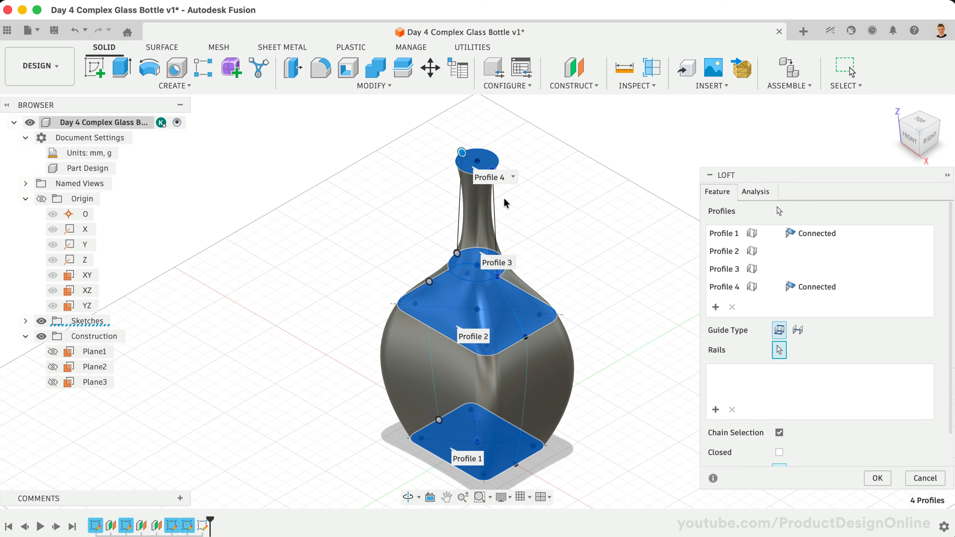
pyautogui.click(461, 217)
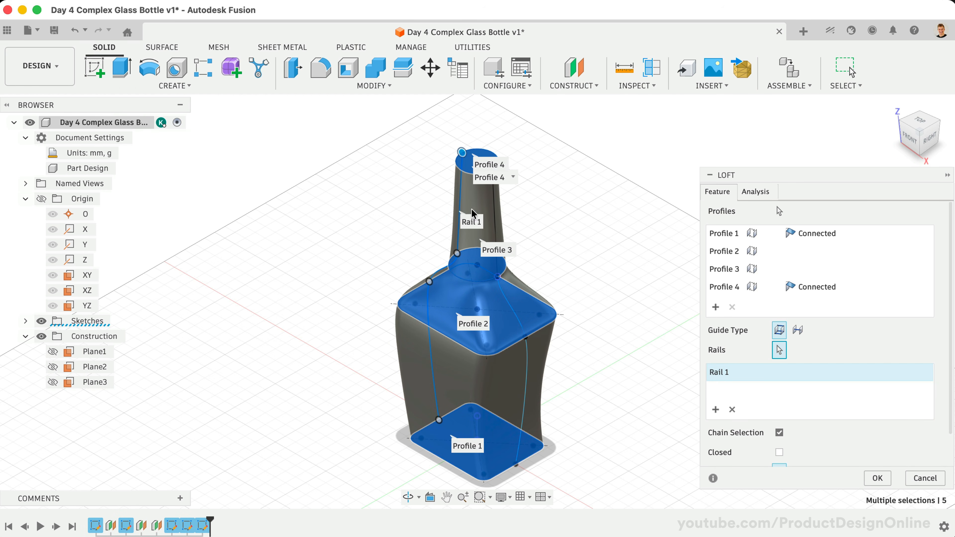
pyautogui.click(494, 211)
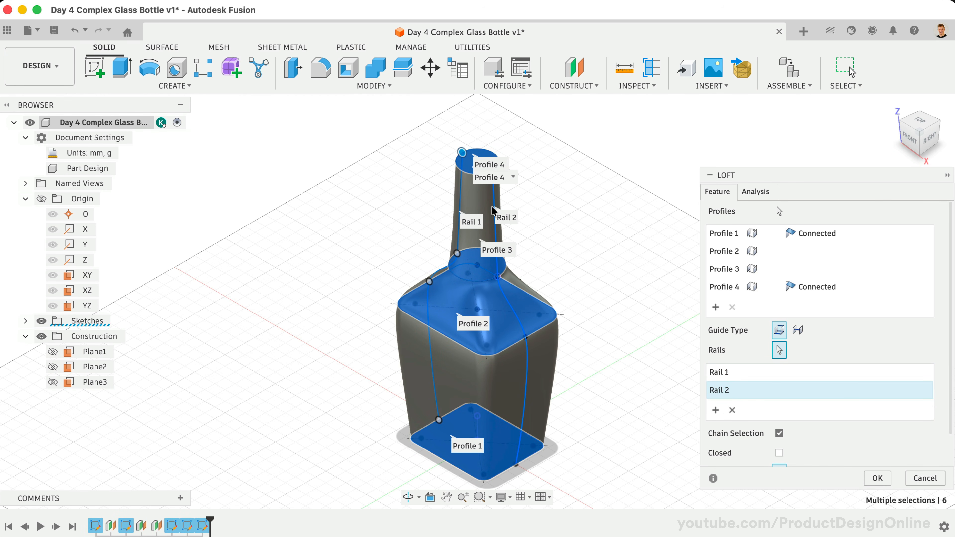
# Examine the loft's rail error details, the unconnected right neck line and the left spline's tangent handle at the neck
pyautogui.click(913, 140)
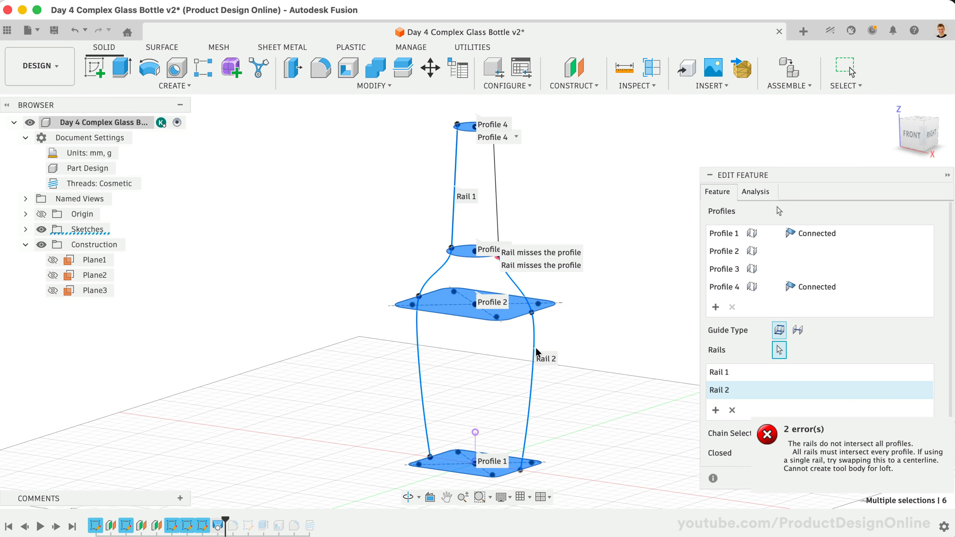
pyautogui.click(769, 475)
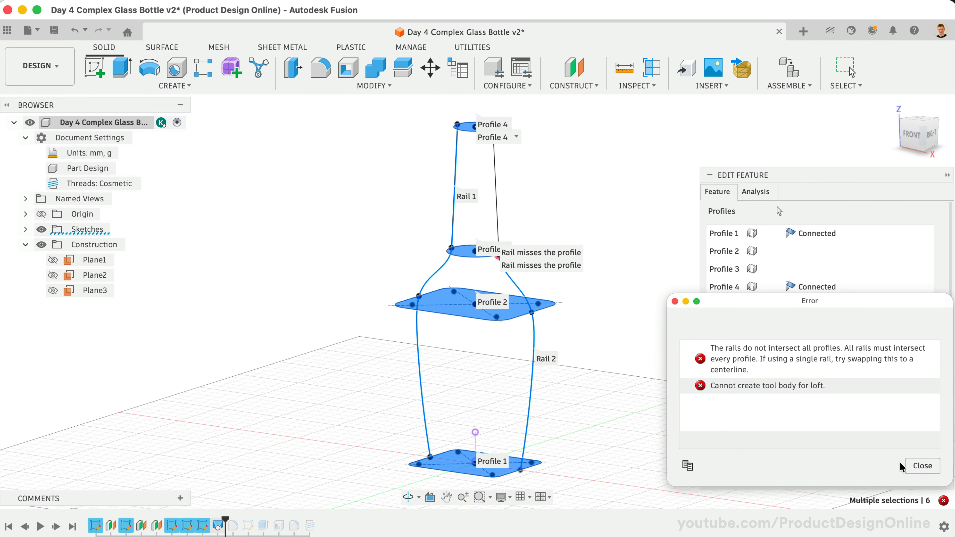
pyautogui.click(910, 469)
pyautogui.moveTo(513, 271); pyautogui.dragTo(498, 271, button='middle')
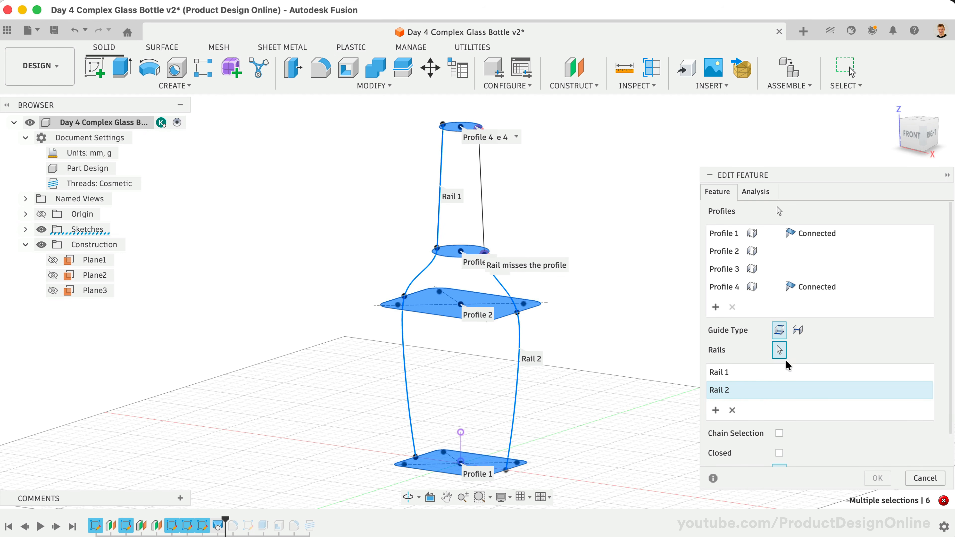
pyautogui.click(484, 218)
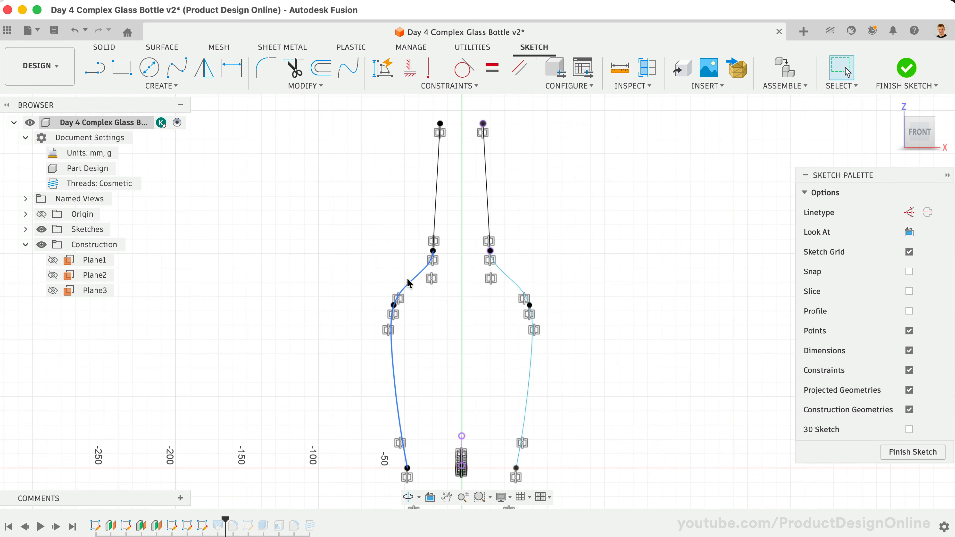
pyautogui.click(407, 280)
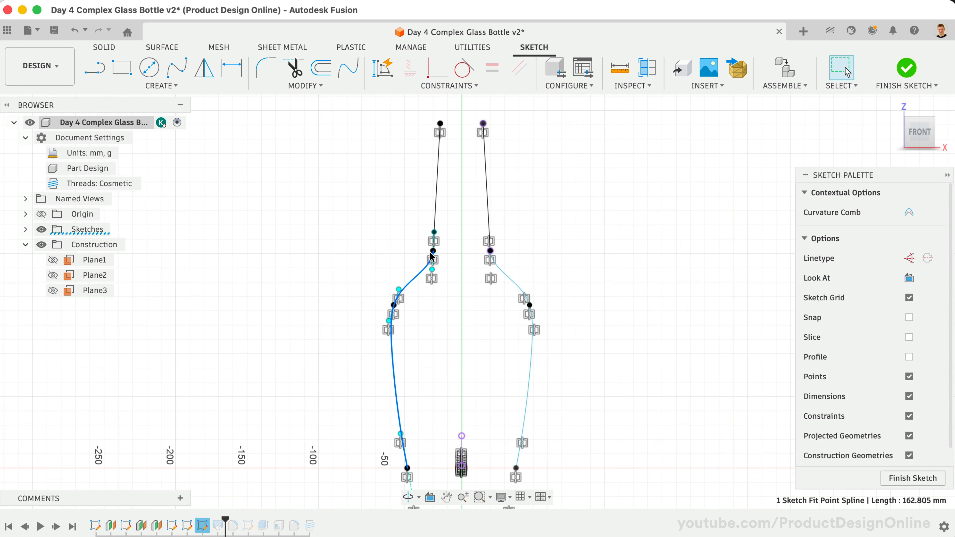
pyautogui.click(434, 231)
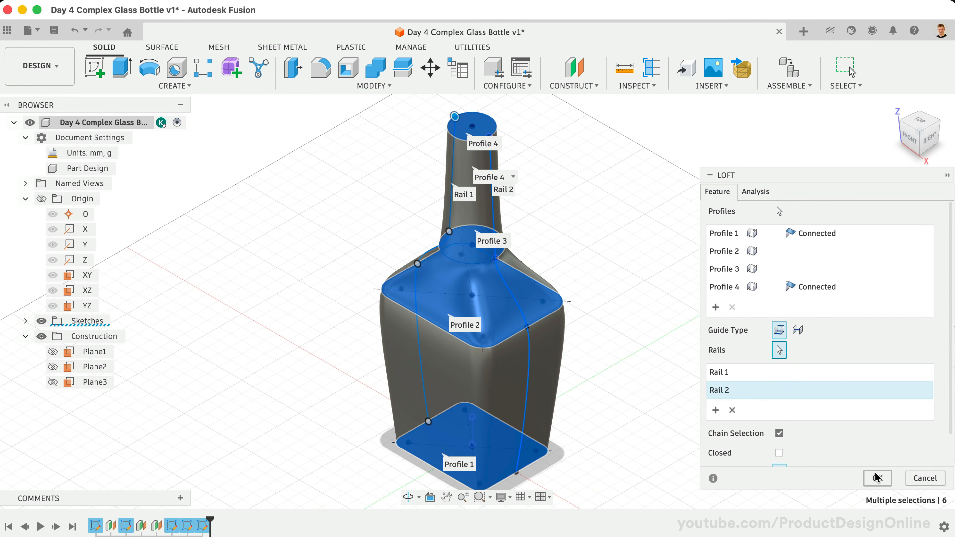
# Create the railed loft as a new body
pyautogui.click(876, 479)
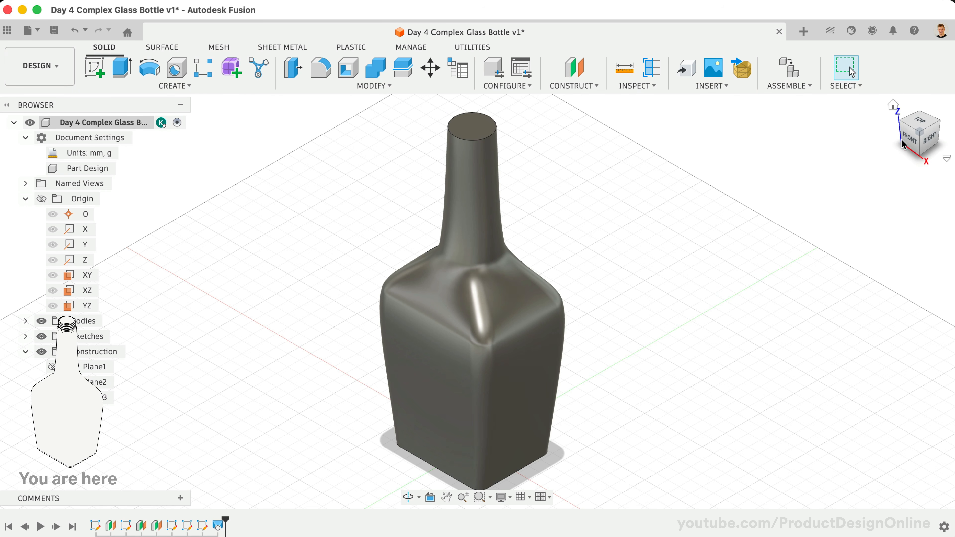
# Fillet the bottle's bottom edge with a constant 5 mm radius
pyautogui.click(910, 143)
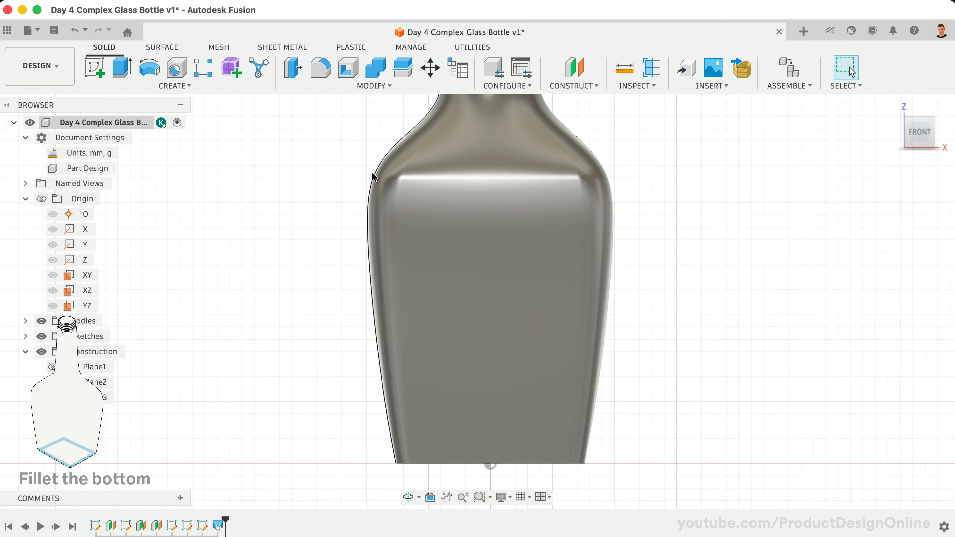
pyautogui.click(320, 64)
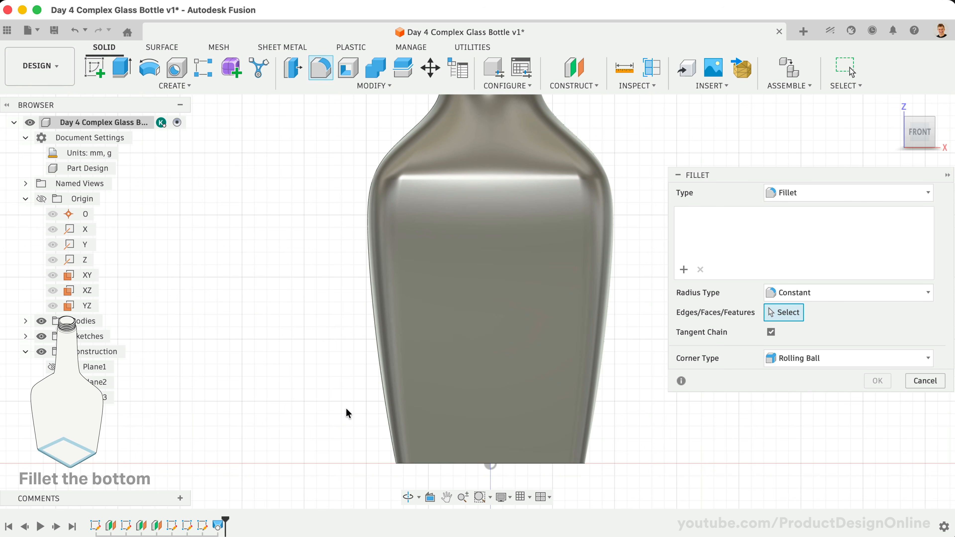
pyautogui.click(419, 462)
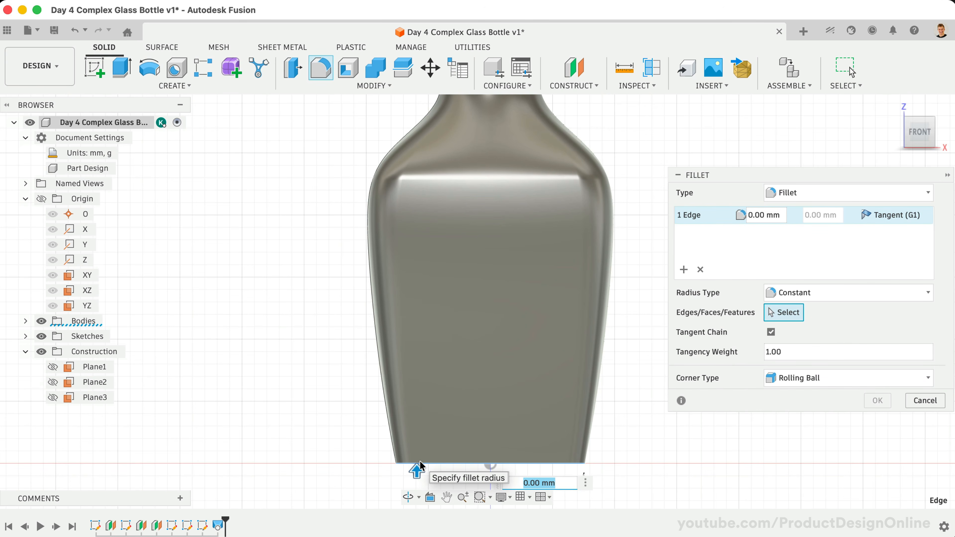
pyautogui.write('5')
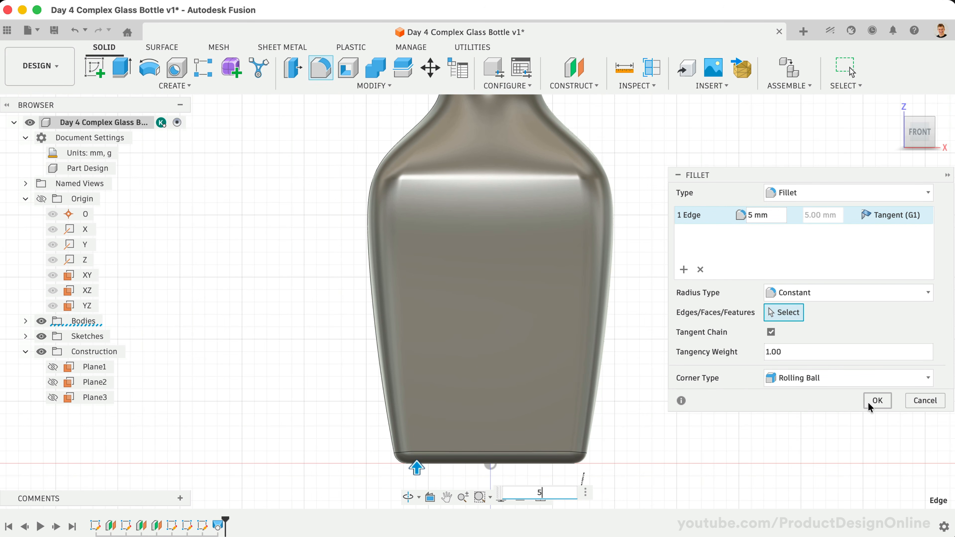
pyautogui.click(877, 401)
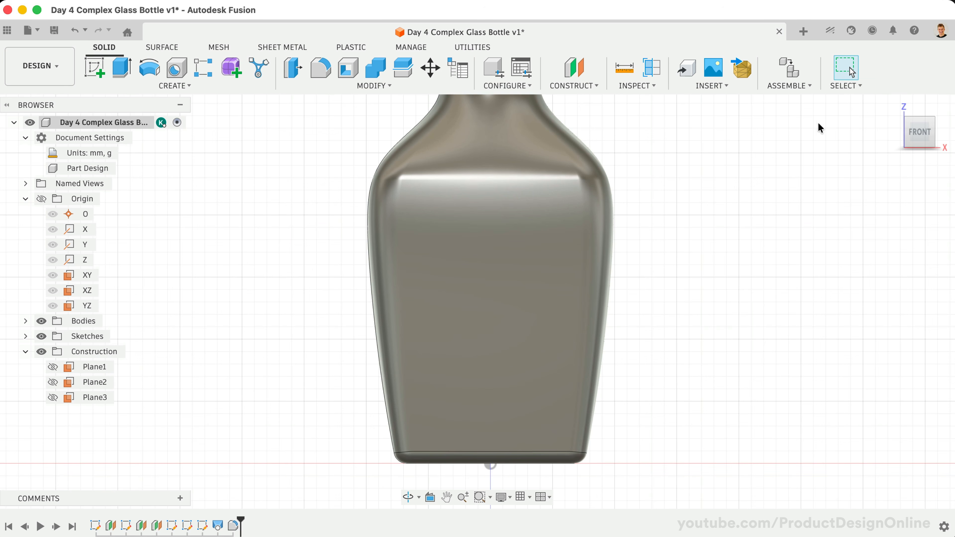
# Sketch a 27 mm diameter circle centred on the flat top face of the bottle's neck
pyautogui.click(894, 105)
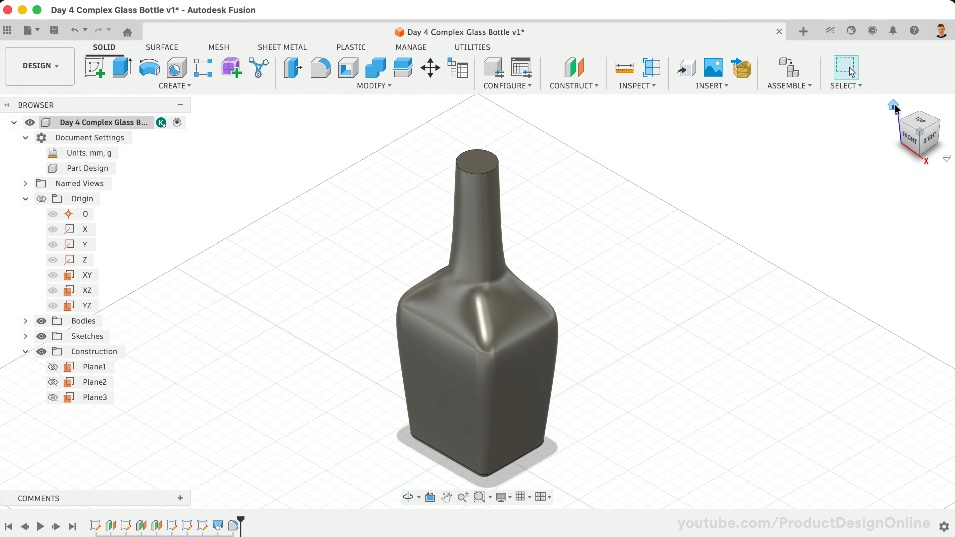
pyautogui.press('c')
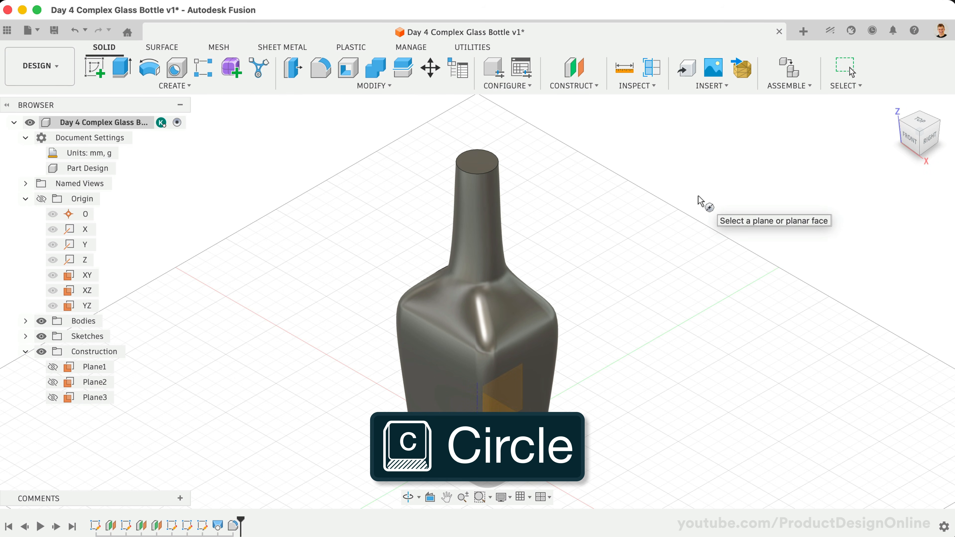
pyautogui.click(482, 159)
pyautogui.scroll(5, 467, 290)
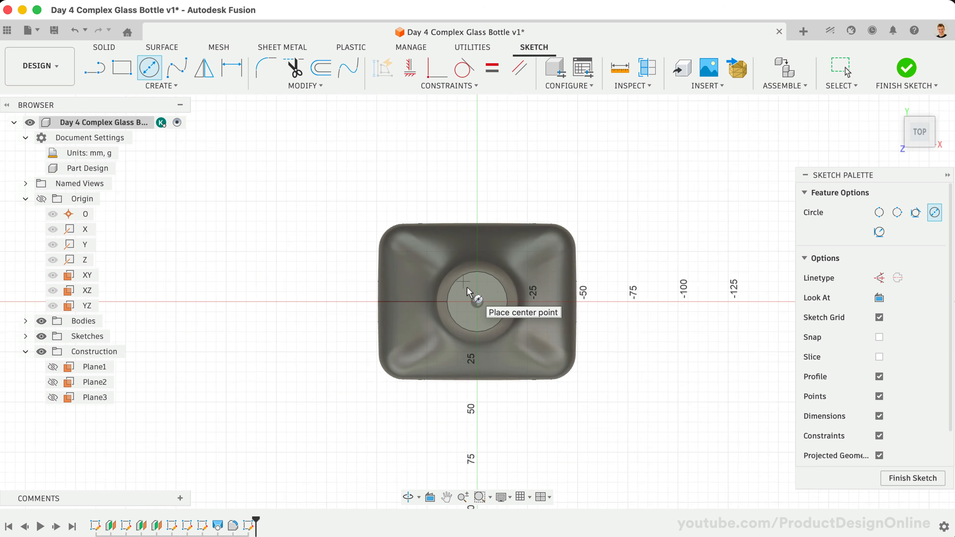
pyautogui.scroll(2, 467, 288)
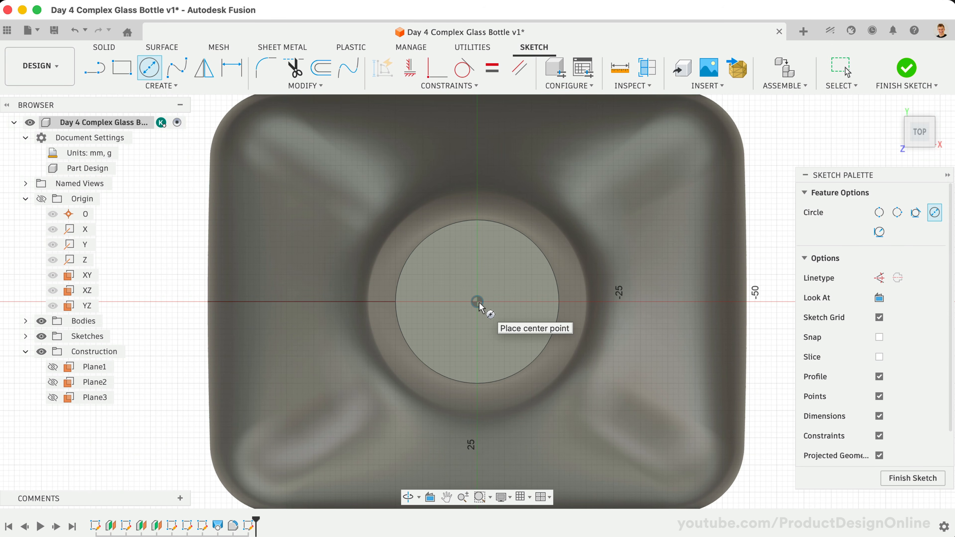
pyautogui.click(477, 302)
pyautogui.write('2')
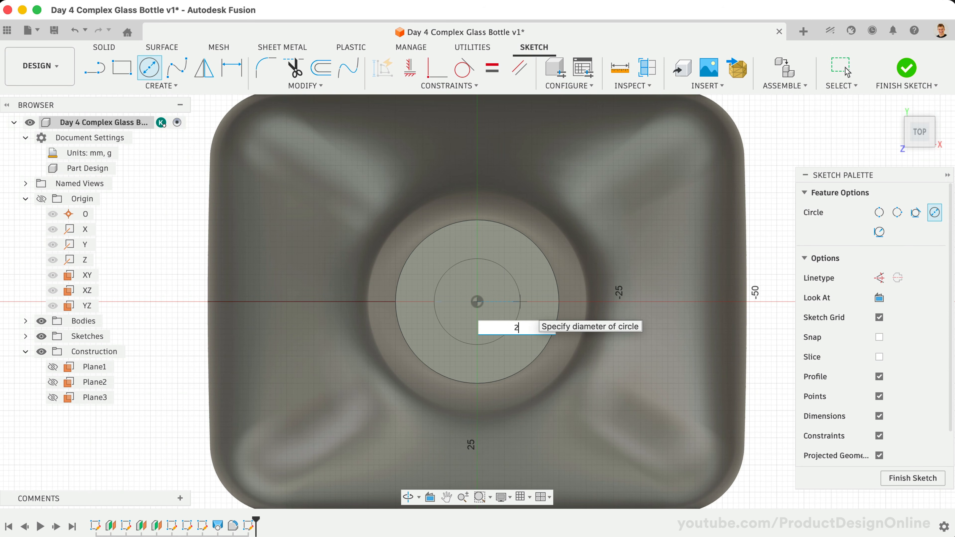
pyautogui.write('7')
pyautogui.press('Return')
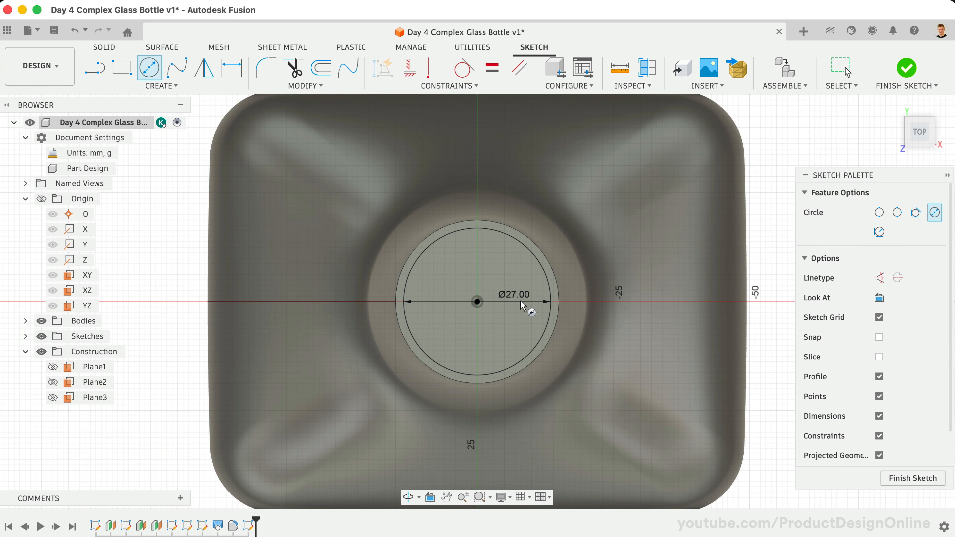
# Extrude the 27 mm circle 12 mm upward and join it to the bottle's neck
pyautogui.press('e')
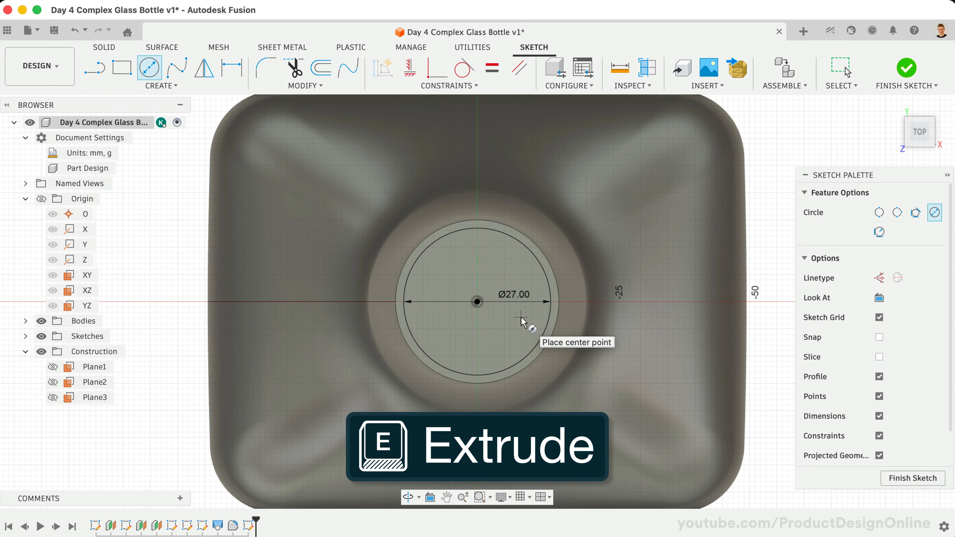
pyautogui.click(515, 321)
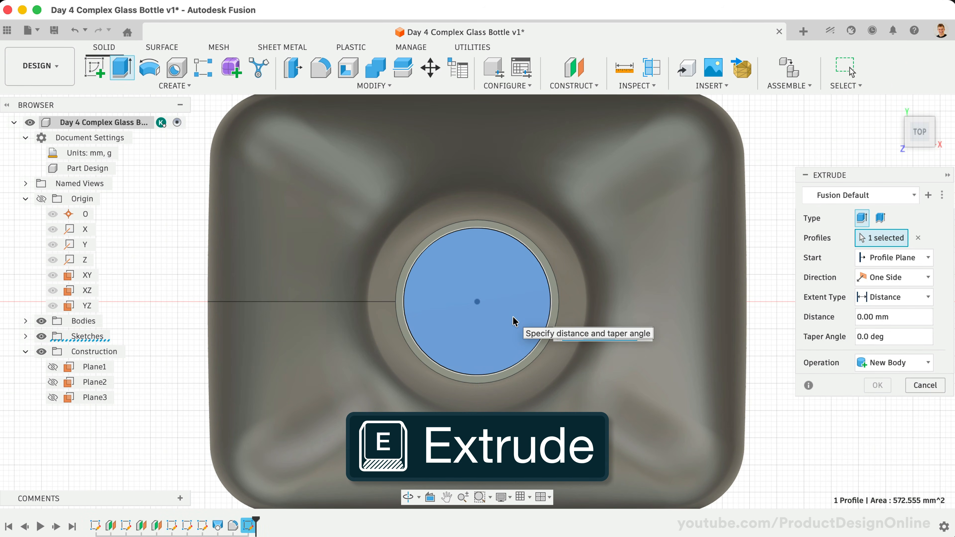
pyautogui.write('12')
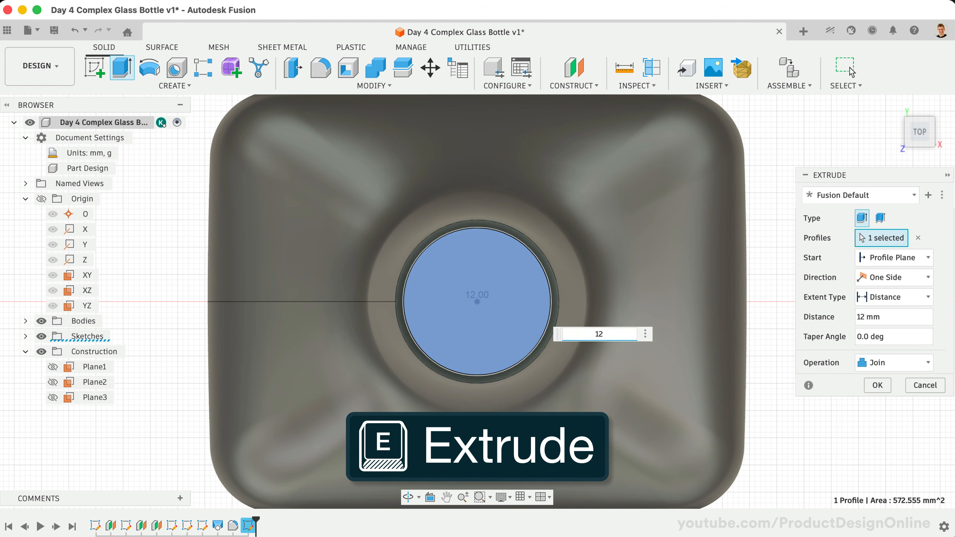
pyautogui.click(893, 105)
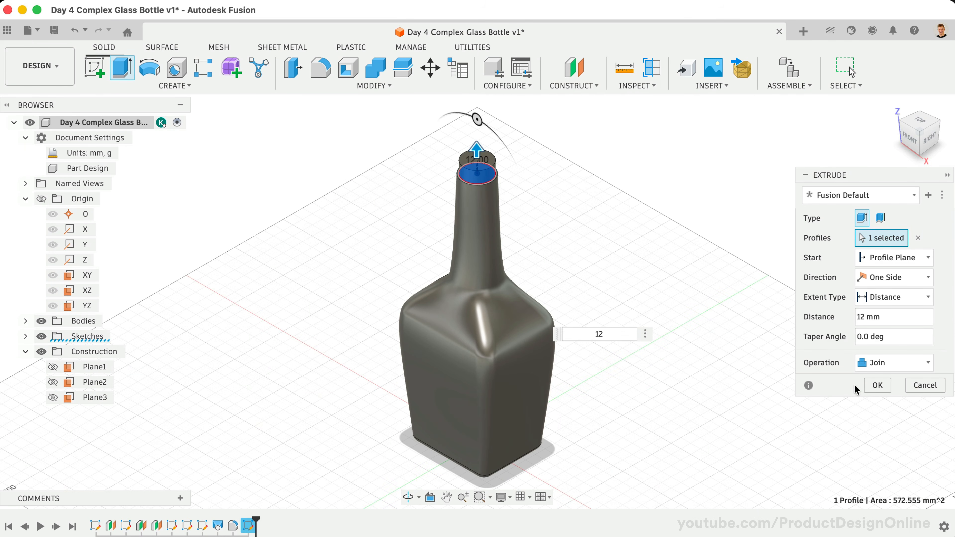
pyautogui.click(876, 385)
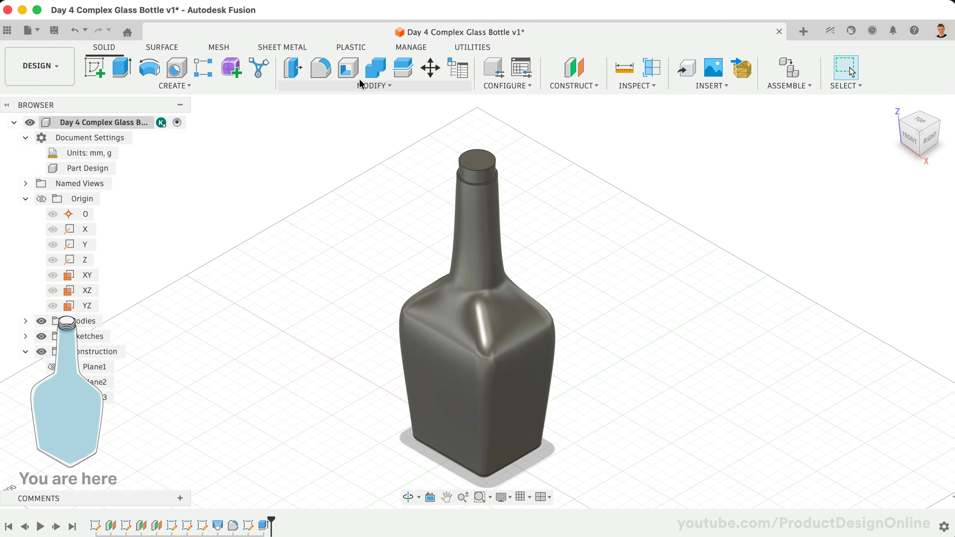
# Shell the bottle with an inside thickness of 2 mm, removing the top face of the neck
pyautogui.click(347, 68)
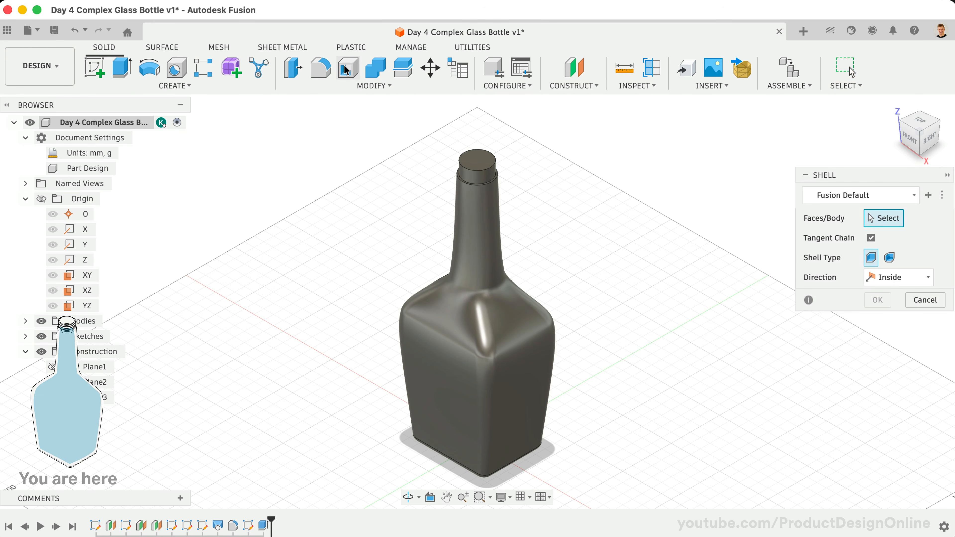
pyautogui.click(477, 160)
pyautogui.scroll(5, 407, 181)
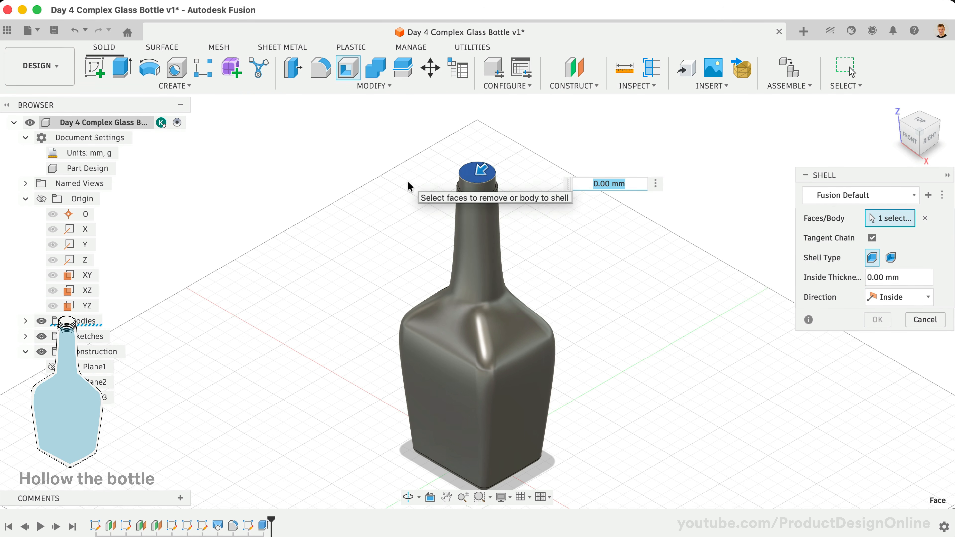
pyautogui.scroll(4, 407, 181)
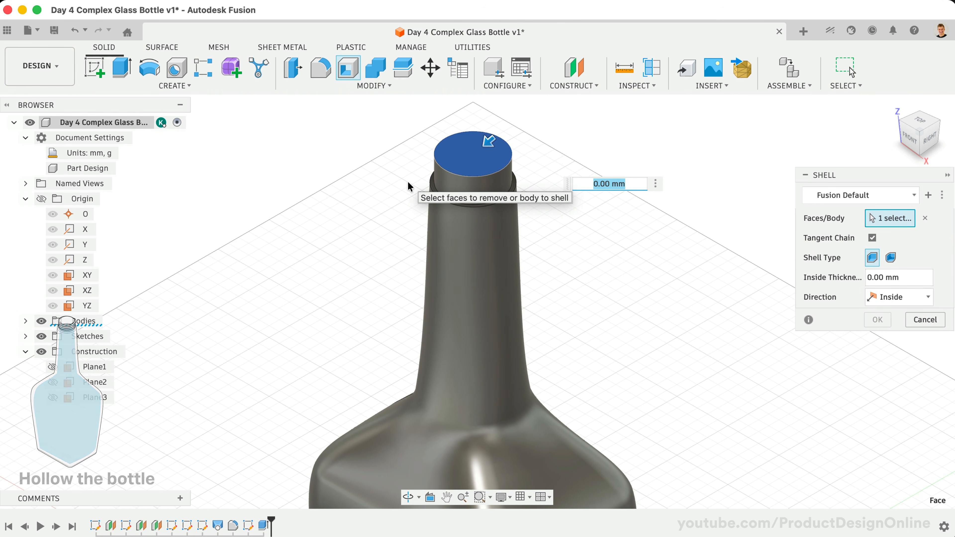
pyautogui.scroll(4, 407, 182)
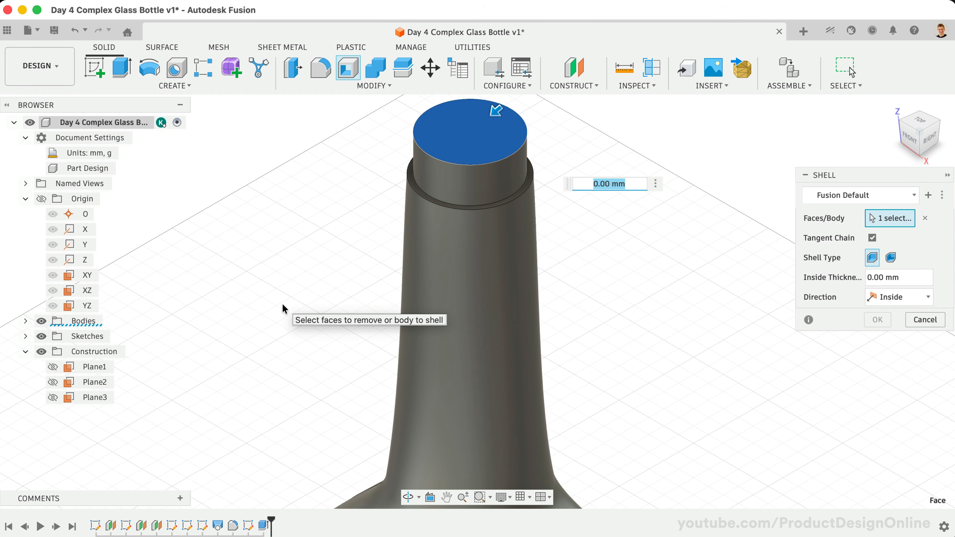
pyautogui.write('2')
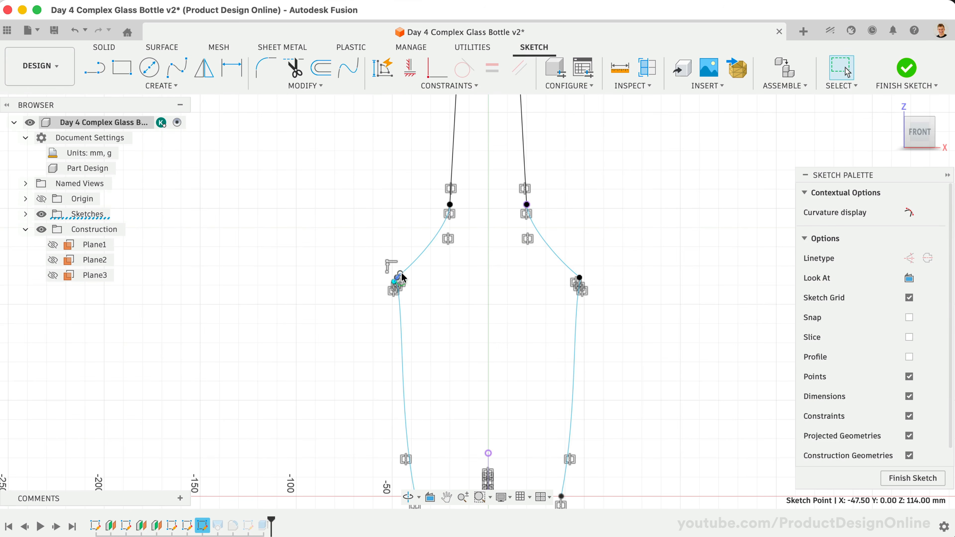
# Try reshaping the left rail spline with its tangent handle at the shoulder point
pyautogui.scroll(5, 412, 273)
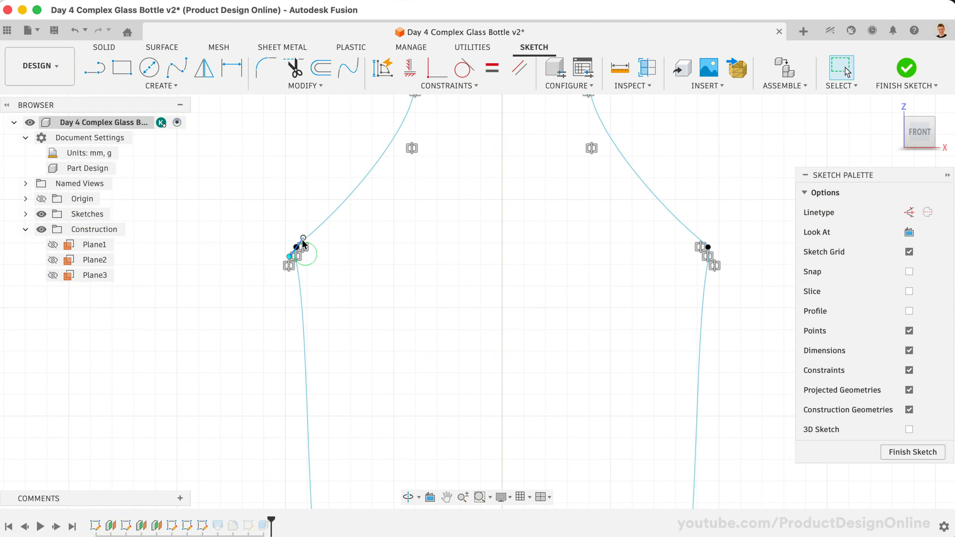
pyautogui.moveTo(303, 238); pyautogui.dragTo(309, 209)
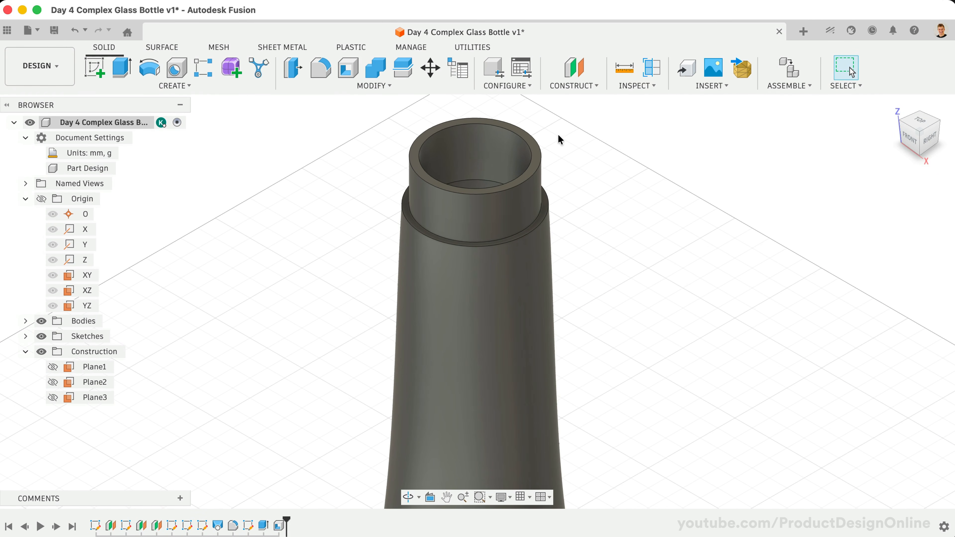
# Fillet the outer edge of the ledge below the mouth collar with a 2 mm radius
pyautogui.click(324, 70)
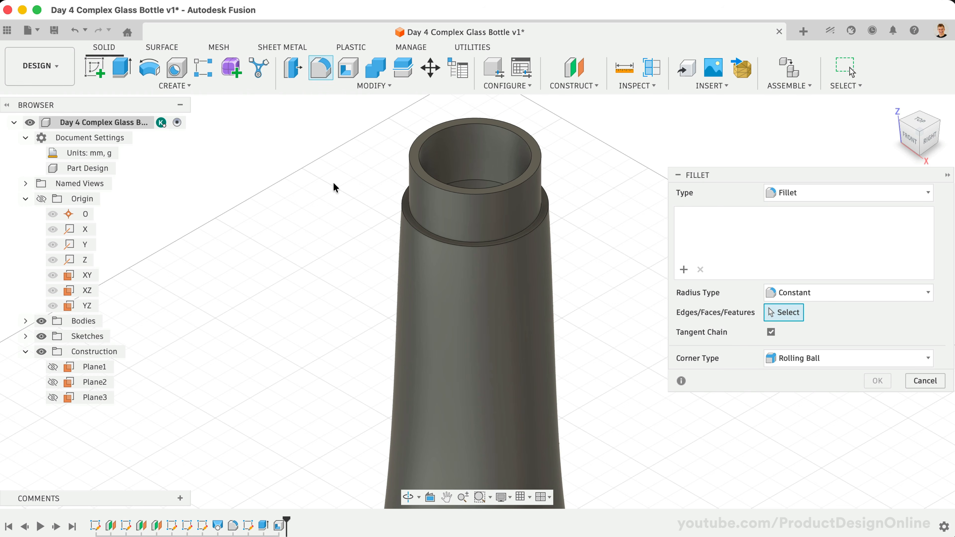
pyautogui.click(401, 213)
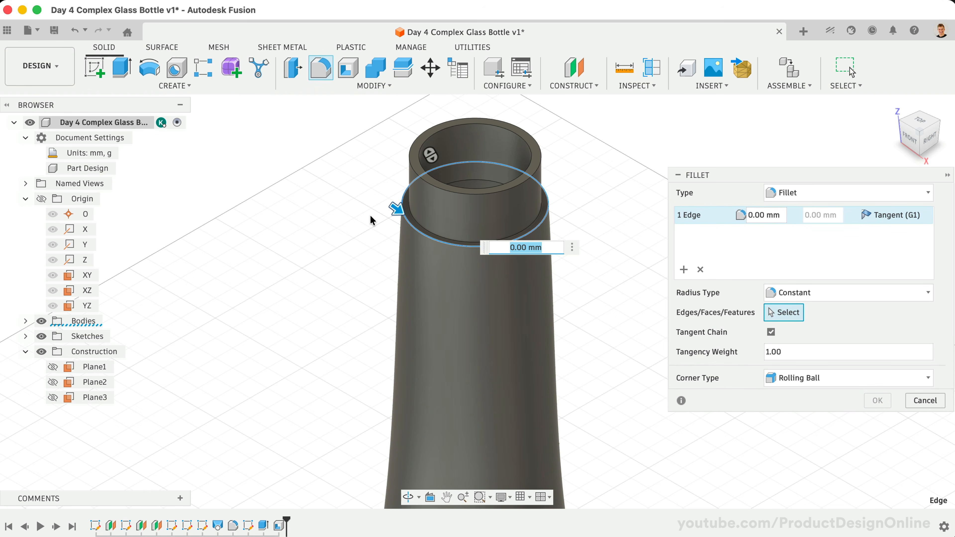
pyautogui.write('2')
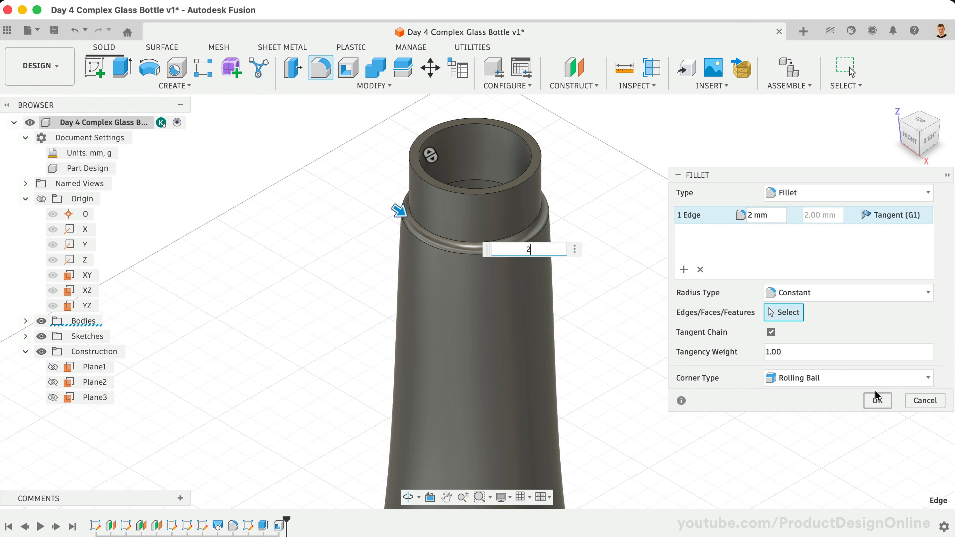
pyautogui.click(877, 400)
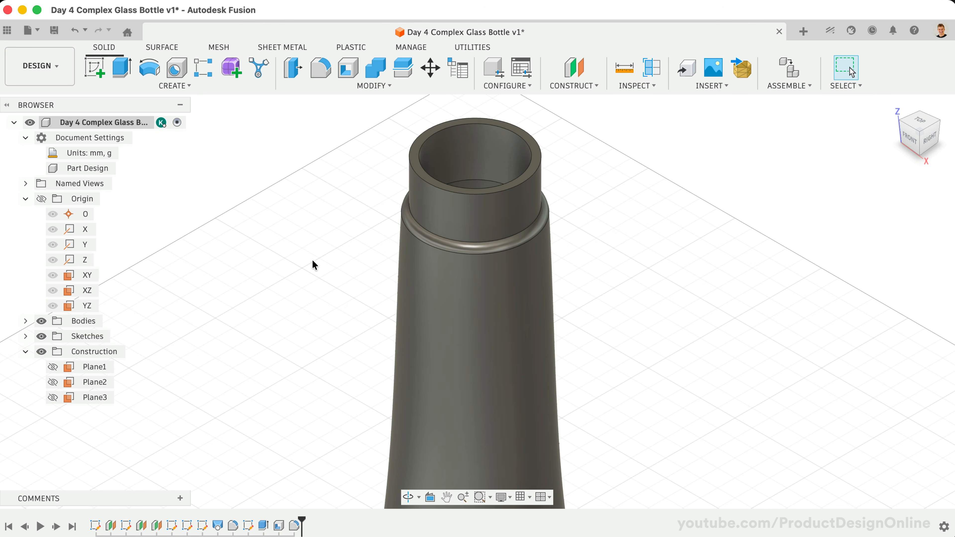
# Set up a modeled ISO Metric M27x3 thread on the outer cylindrical face of the mouth collar
pyautogui.click(216, 86)
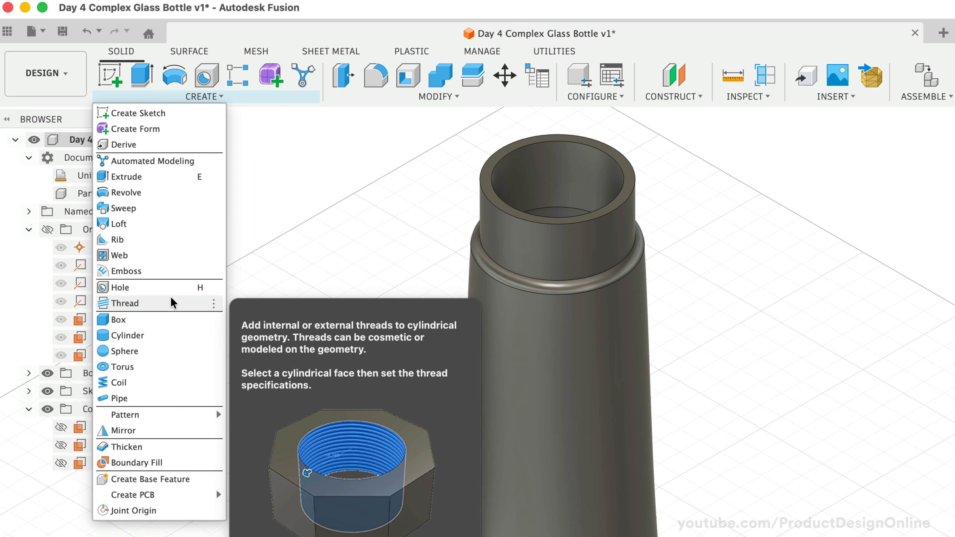
pyautogui.click(171, 304)
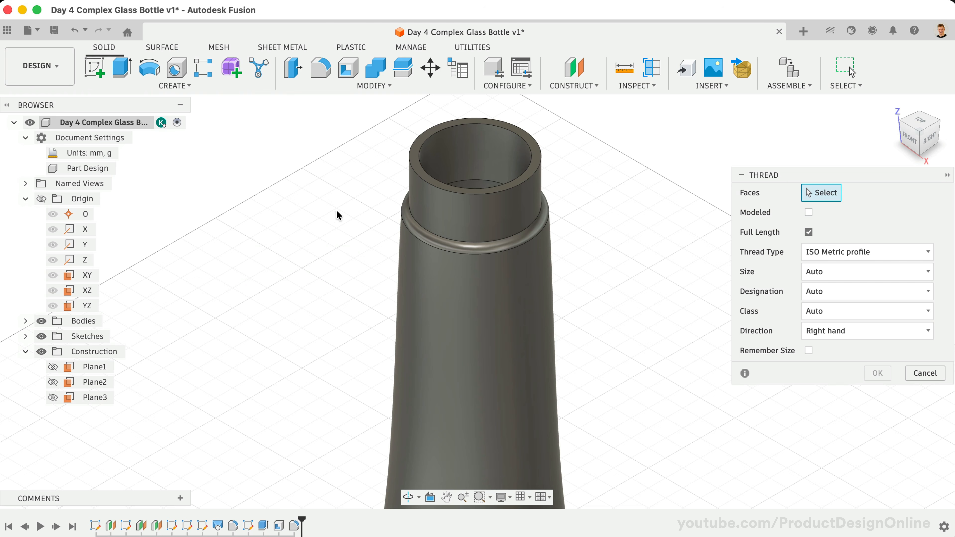
pyautogui.click(434, 207)
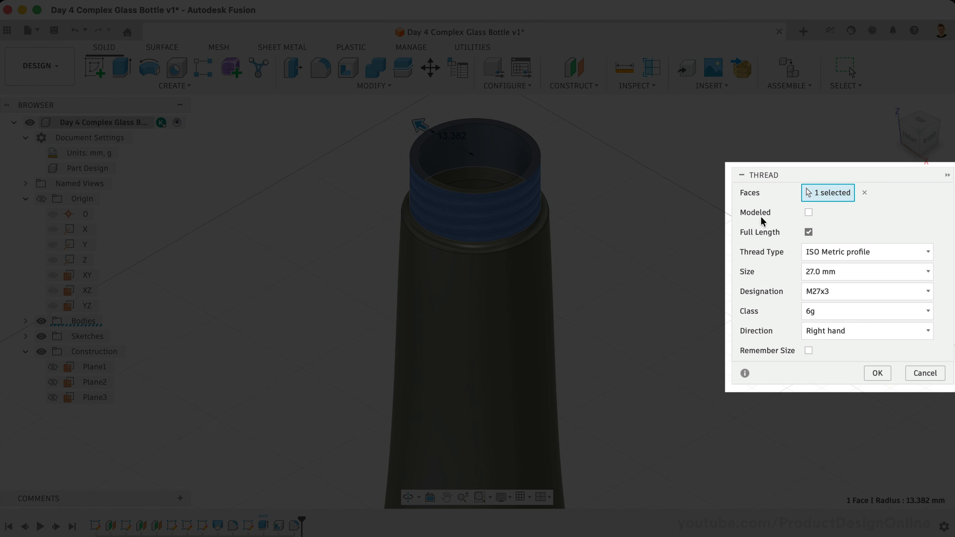
pyautogui.click(808, 213)
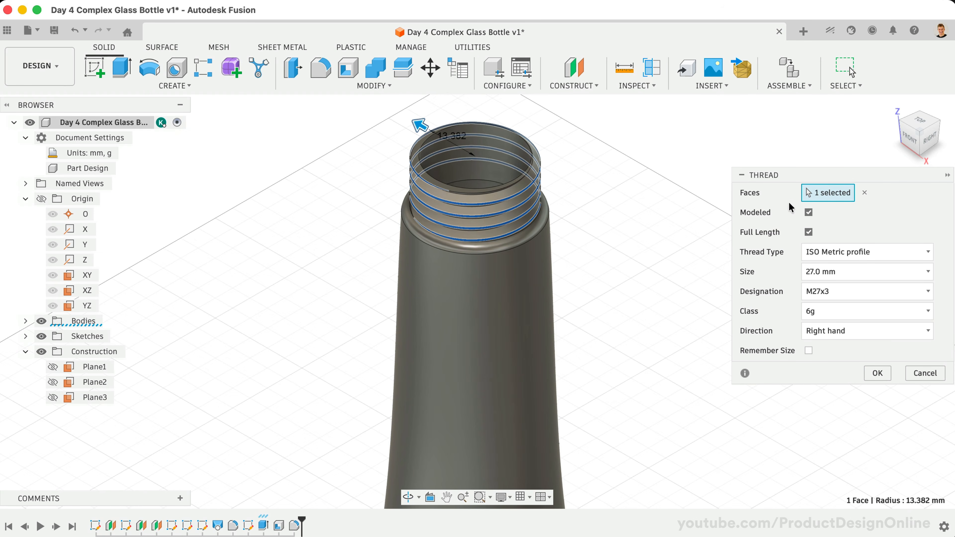
pyautogui.moveTo(789, 173); pyautogui.dragTo(779, 174)
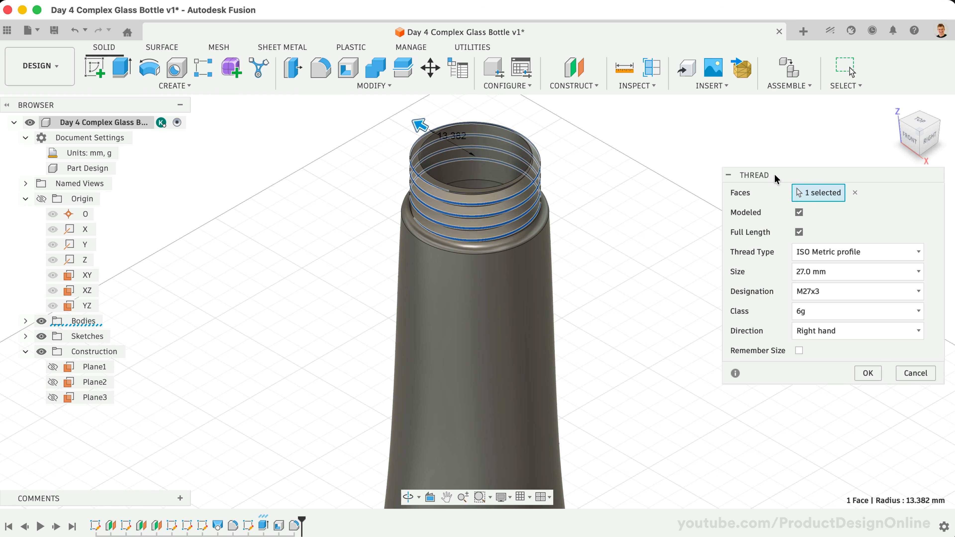
pyautogui.click(799, 213)
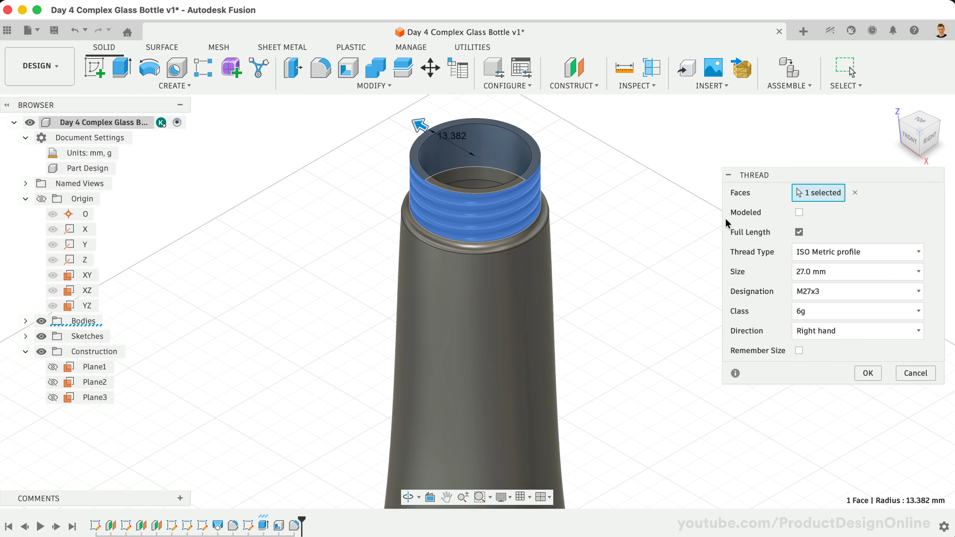
pyautogui.click(798, 213)
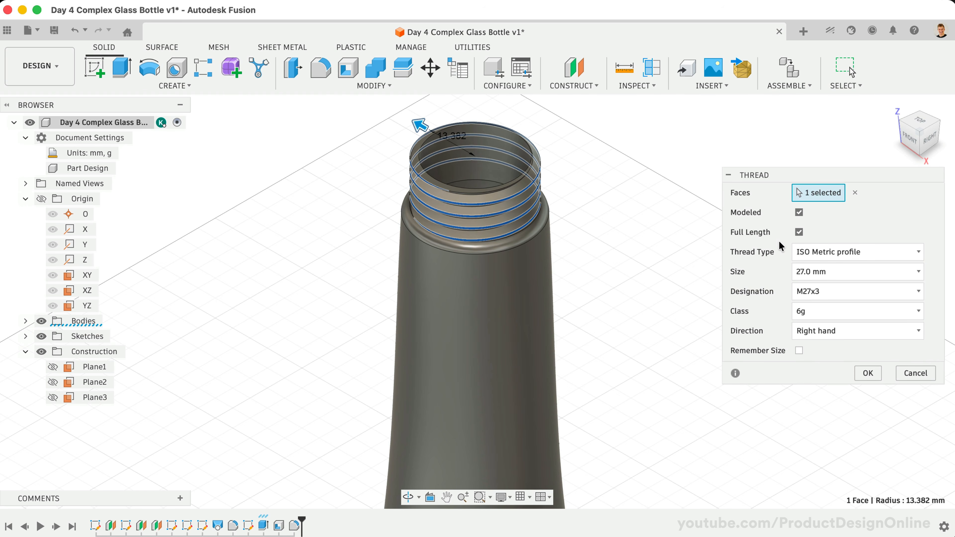
# Turn off the thread's full length, use a 10 mm length with 0 mm offset, and create it with the ISO Metric profile
pyautogui.click(799, 232)
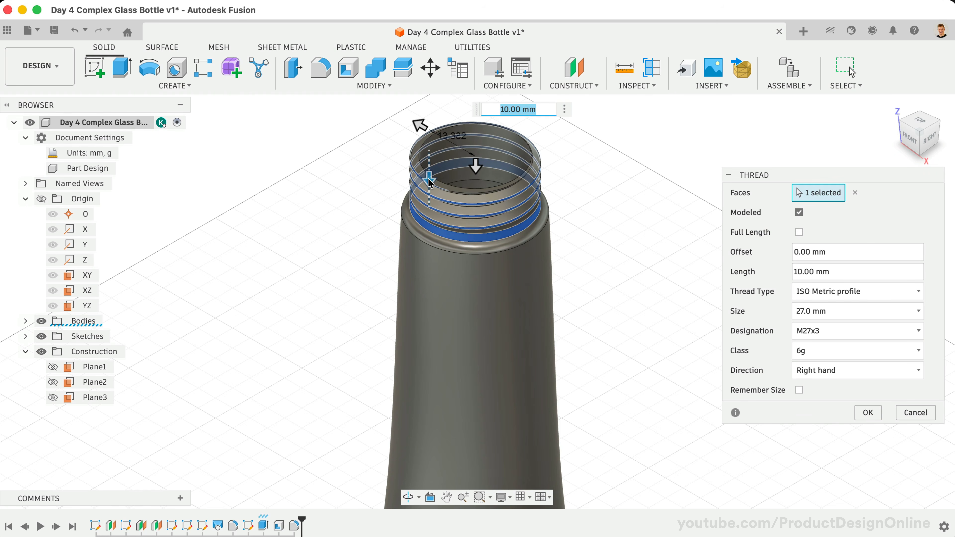
pyautogui.moveTo(430, 182)
pyautogui.mouseDown()
pyautogui.moveTo(435, 168)
pyautogui.moveTo(429, 184)
pyautogui.mouseUp()
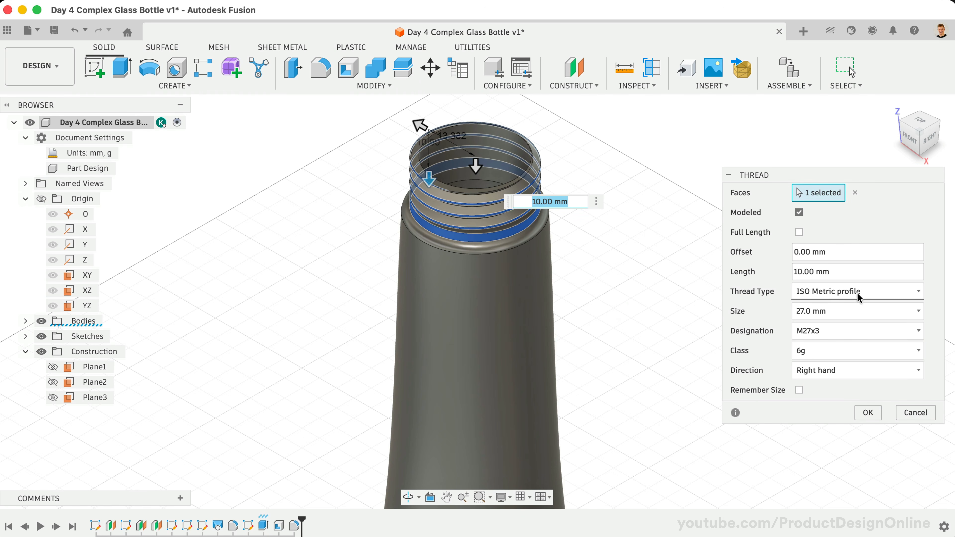
pyautogui.click(866, 295)
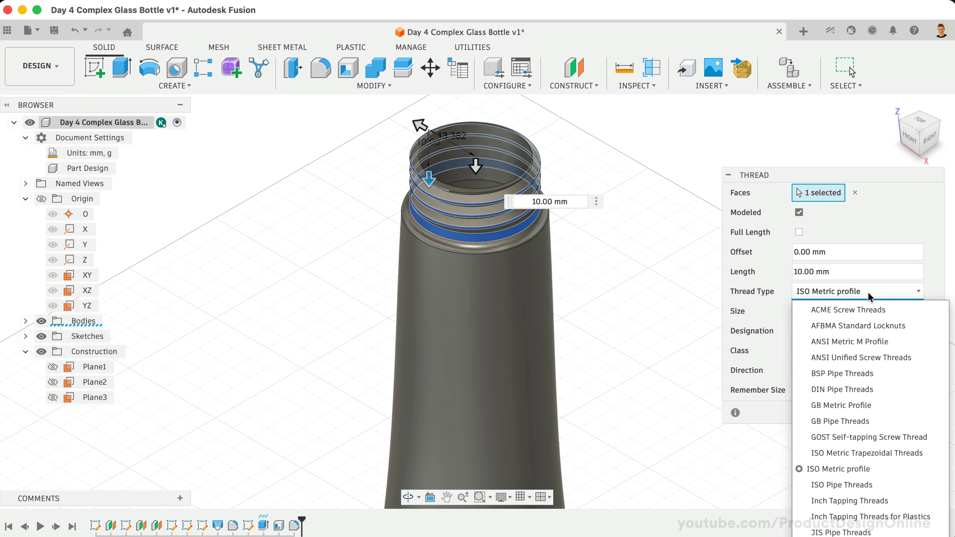
pyautogui.click(763, 301)
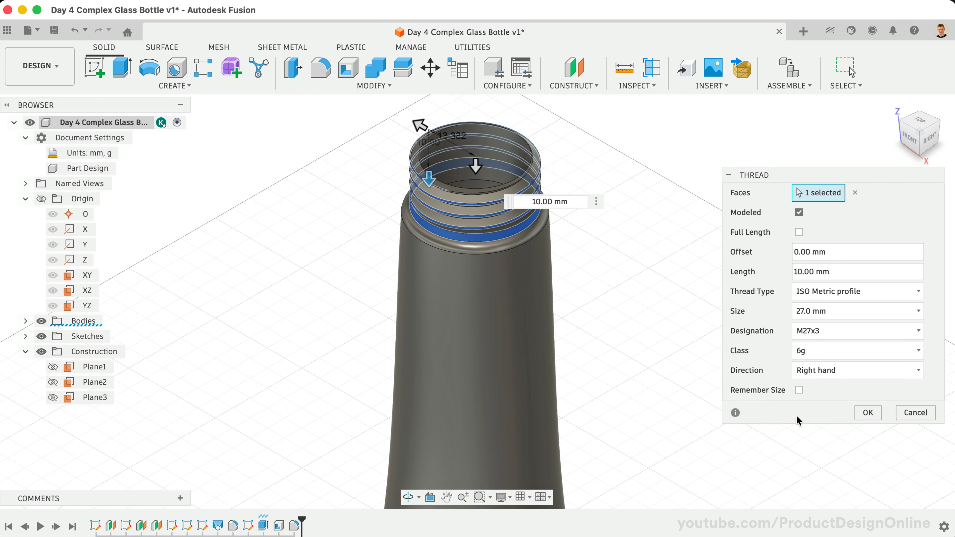
pyautogui.click(868, 413)
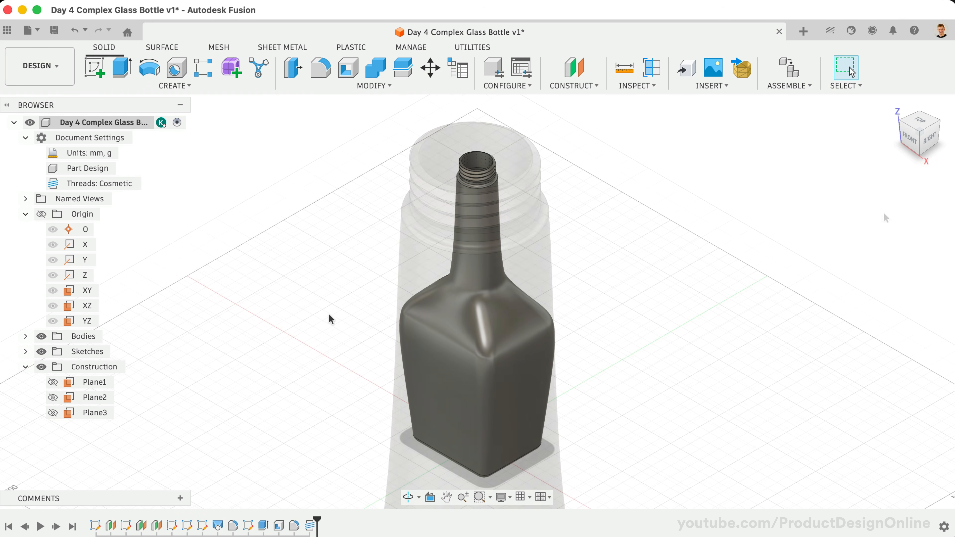
# Save the design with the version description "Complete!"
pyautogui.press('super+s')
pyautogui.write('Complete!')
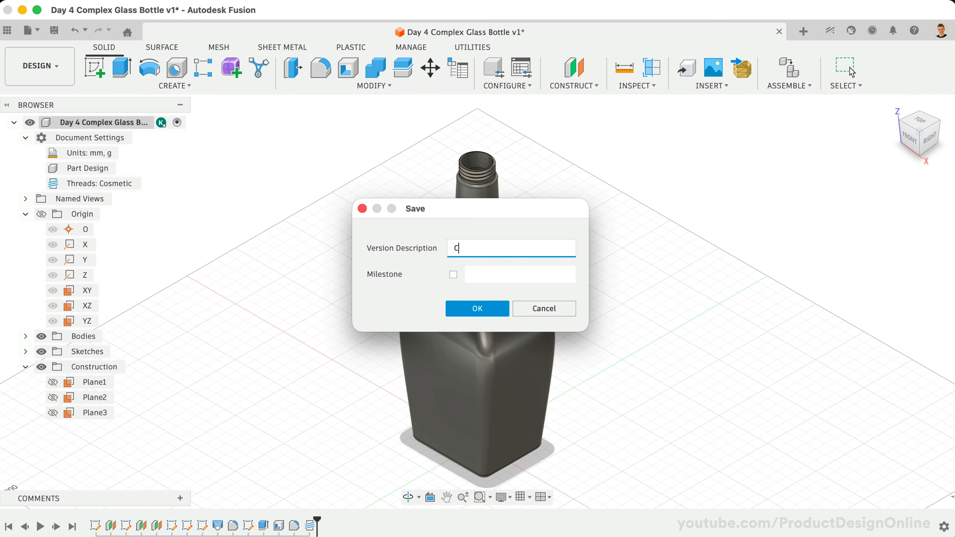